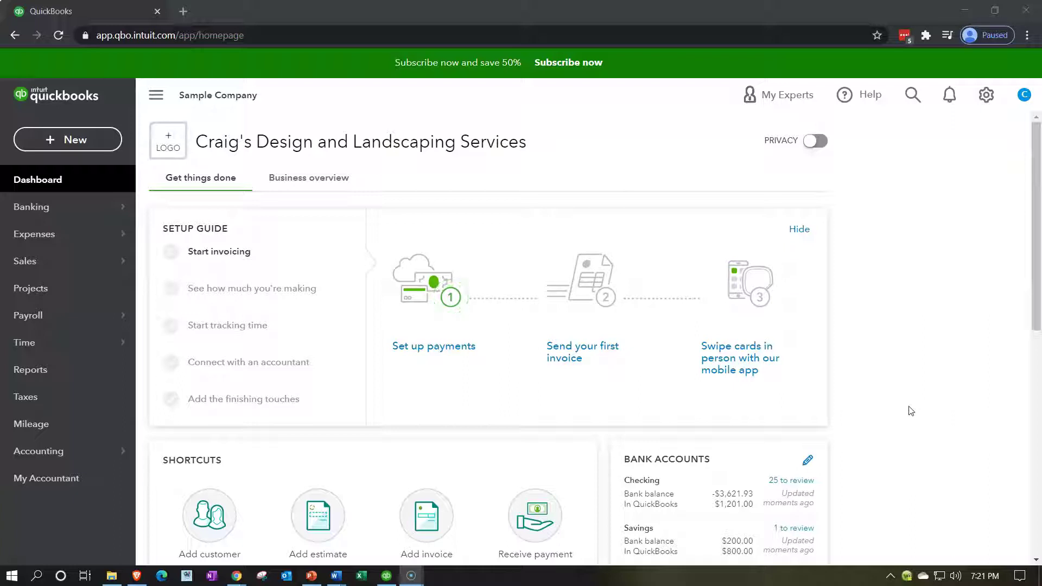
Open the Reports page, briefly starting and then abandoning a report search.
{"action": "left_click", "coordinate": [75, 373]}
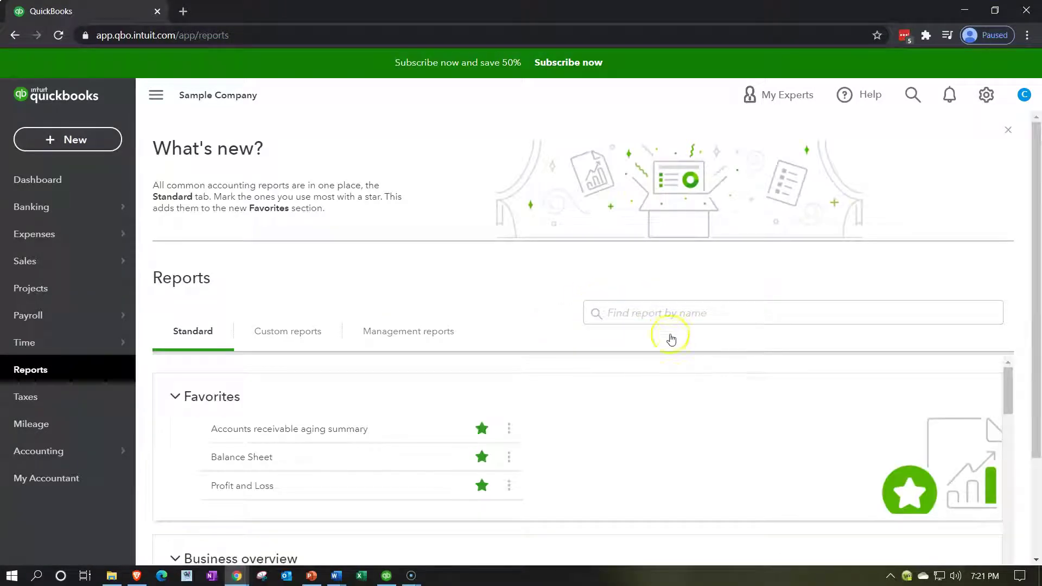
{"action": "left_click", "coordinate": [670, 318]}
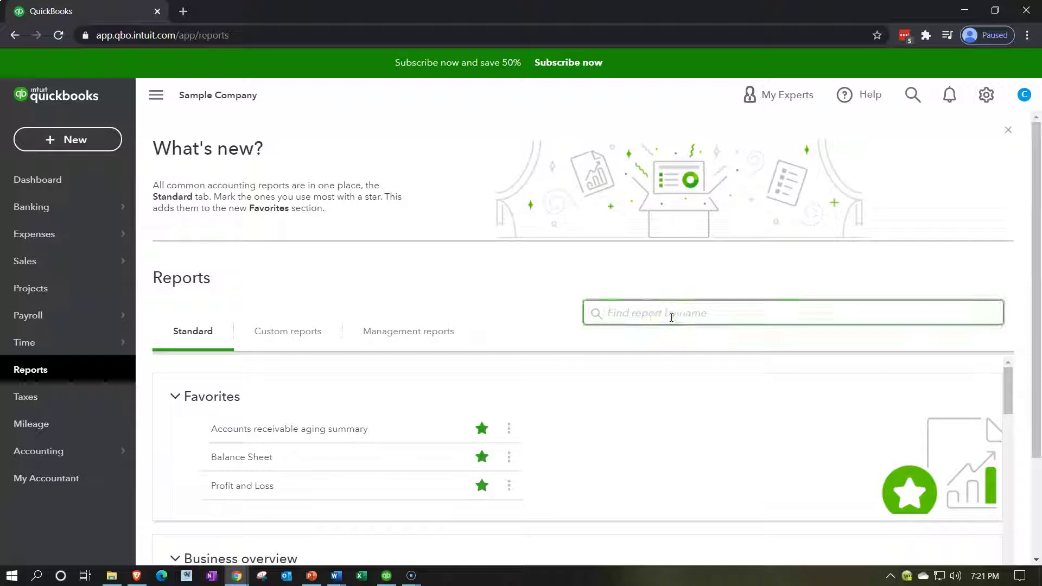
{"action": "left_click", "coordinate": [712, 422]}
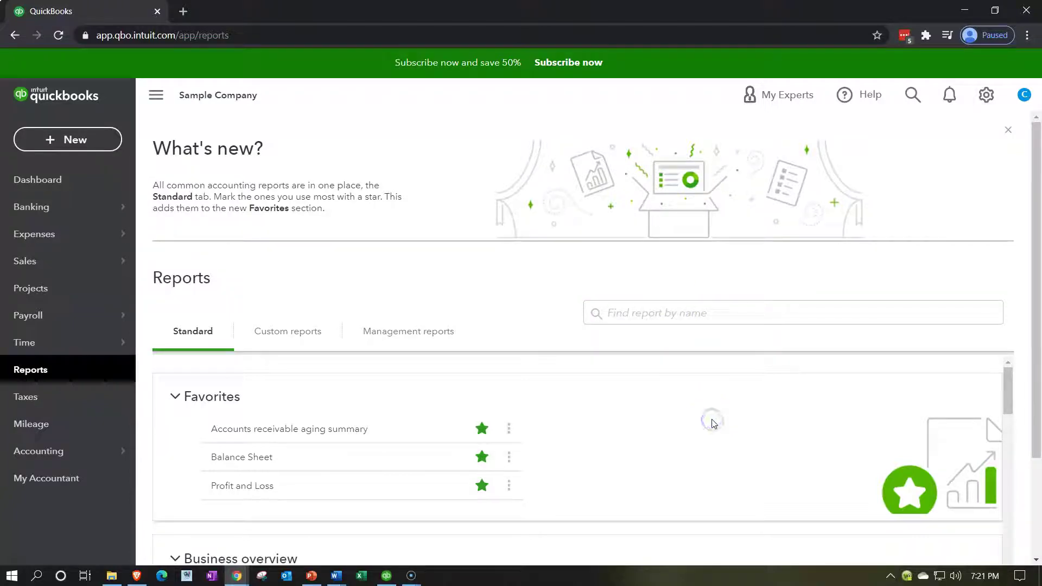
{"action": "scroll", "coordinate": [714, 424], "scroll_direction": "down", "scroll_amount": 10}
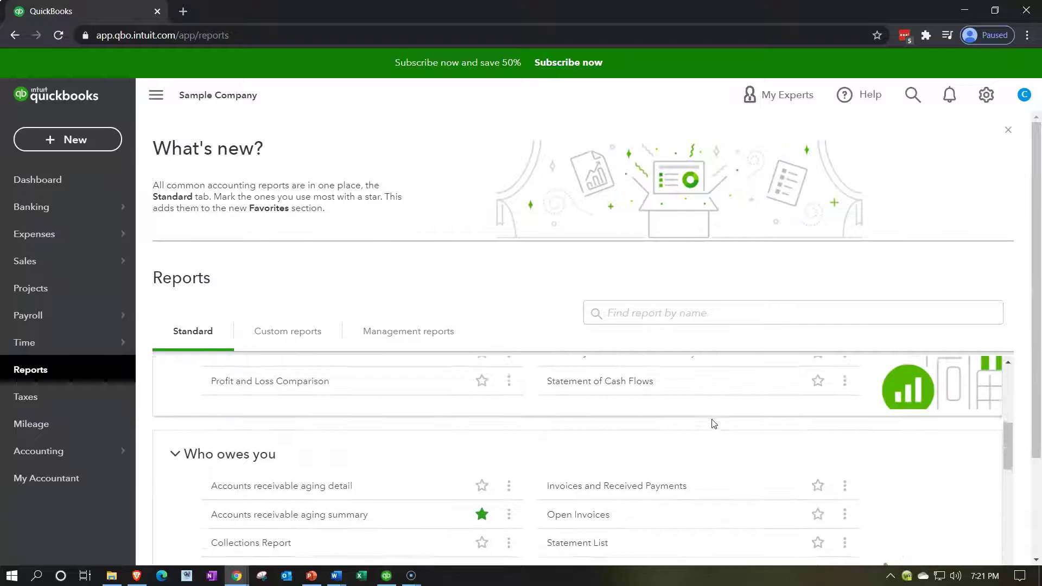
{"action": "scroll", "coordinate": [714, 424], "scroll_direction": "down", "scroll_amount": 6}
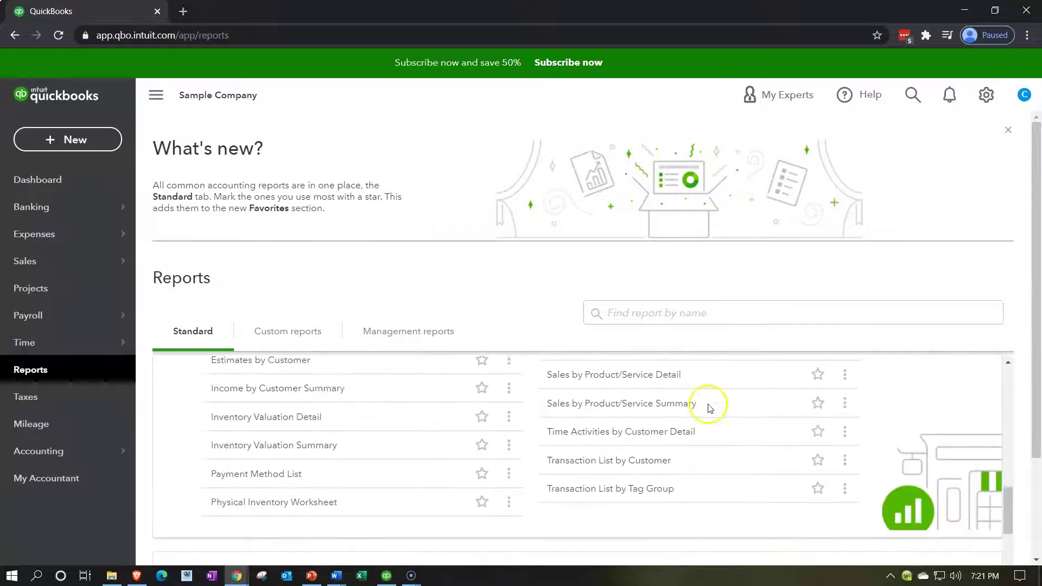
Scroll the Standard reports list down to the For my accountant group.
{"action": "left_click", "coordinate": [563, 294]}
{"action": "key", "text": "ctrl+plus"}
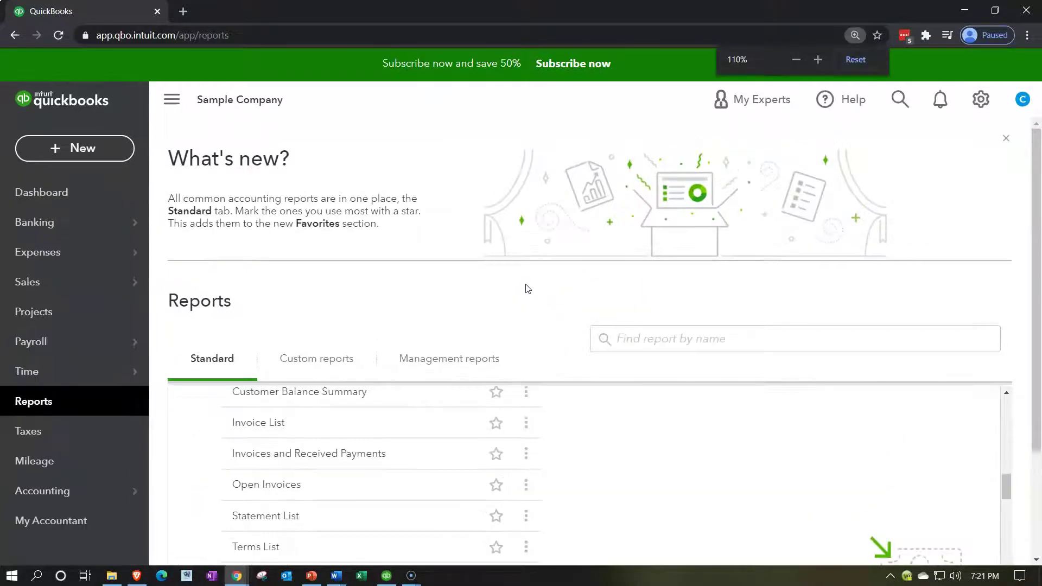
{"action": "key", "text": "ctrl+minus"}
{"action": "scroll", "coordinate": [672, 428], "scroll_direction": "down", "scroll_amount": 1}
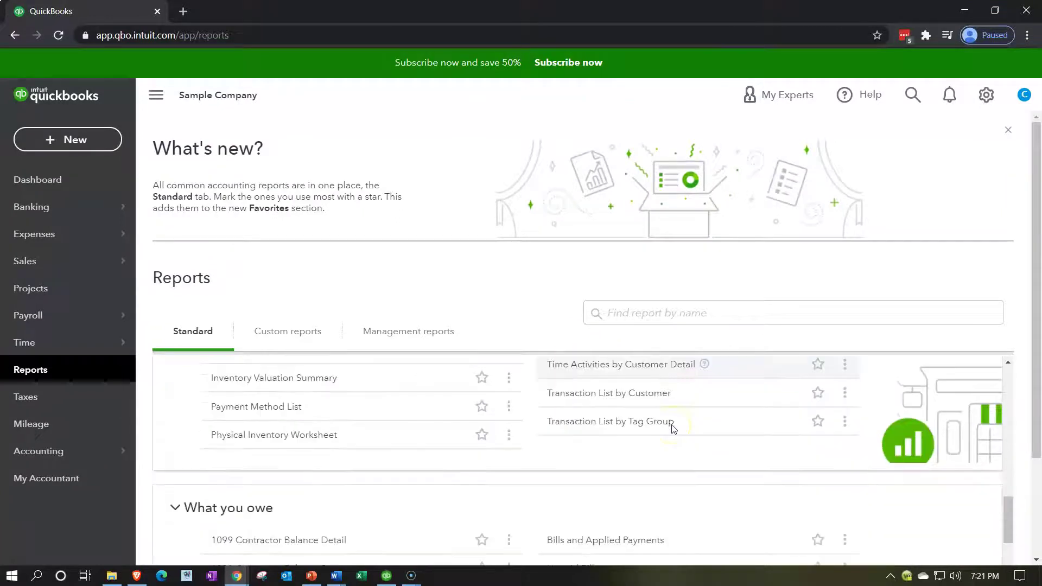
{"action": "scroll", "coordinate": [672, 429], "scroll_direction": "down", "scroll_amount": 10}
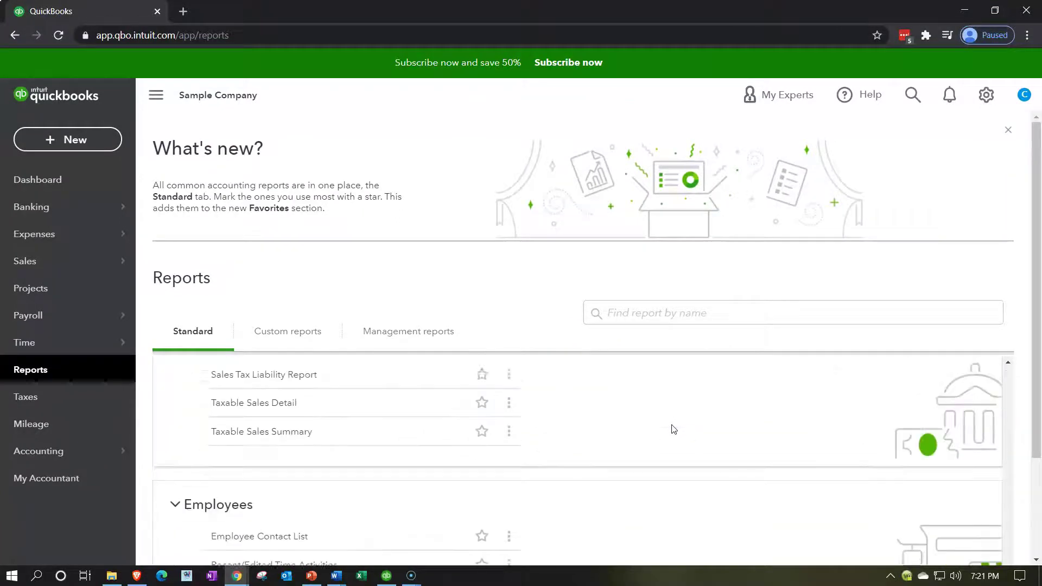
{"action": "scroll", "coordinate": [673, 429], "scroll_direction": "down", "scroll_amount": 6}
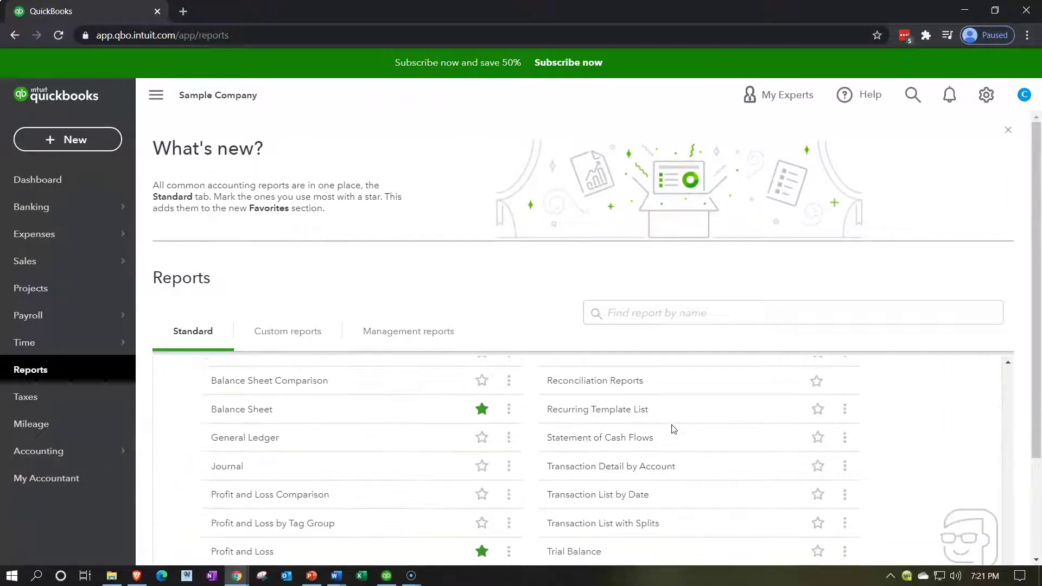
{"action": "scroll", "coordinate": [673, 429], "scroll_direction": "down", "scroll_amount": 2}
{"action": "scroll", "coordinate": [673, 429], "scroll_direction": "up", "scroll_amount": 4}
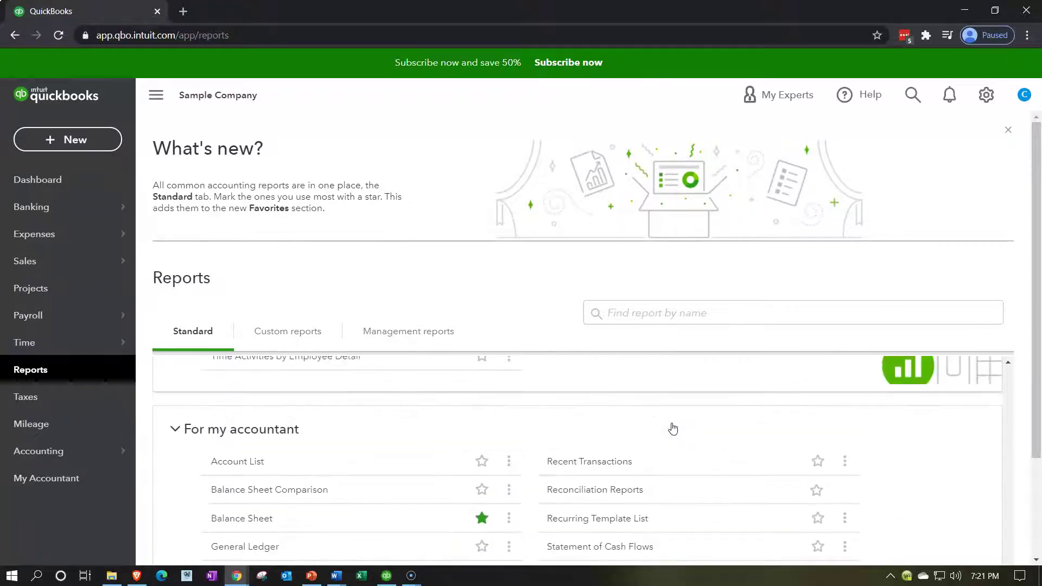
{"action": "scroll", "coordinate": [674, 429], "scroll_direction": "down", "scroll_amount": 3}
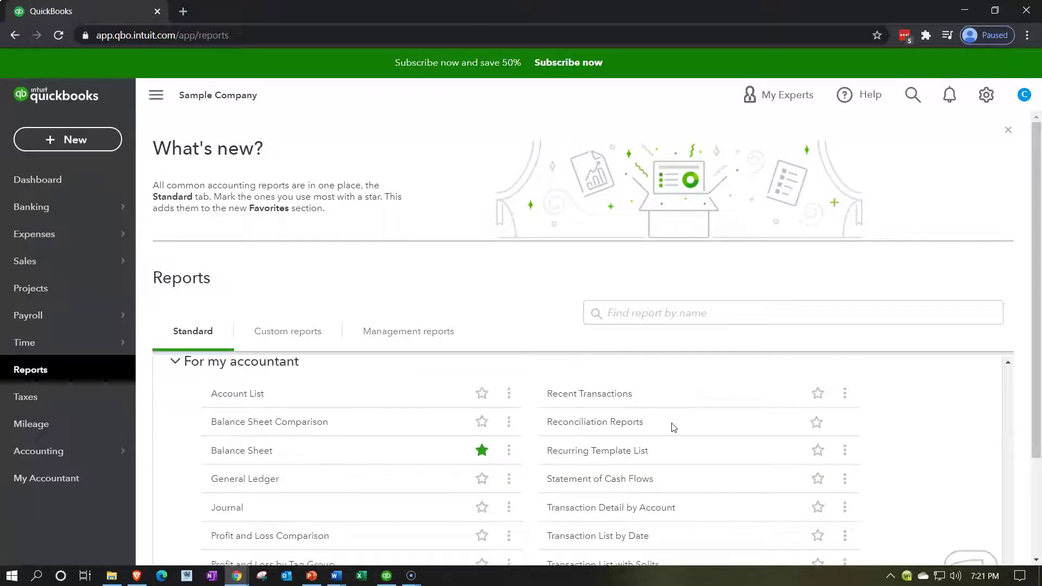
{"action": "left_click", "coordinate": [674, 447]}
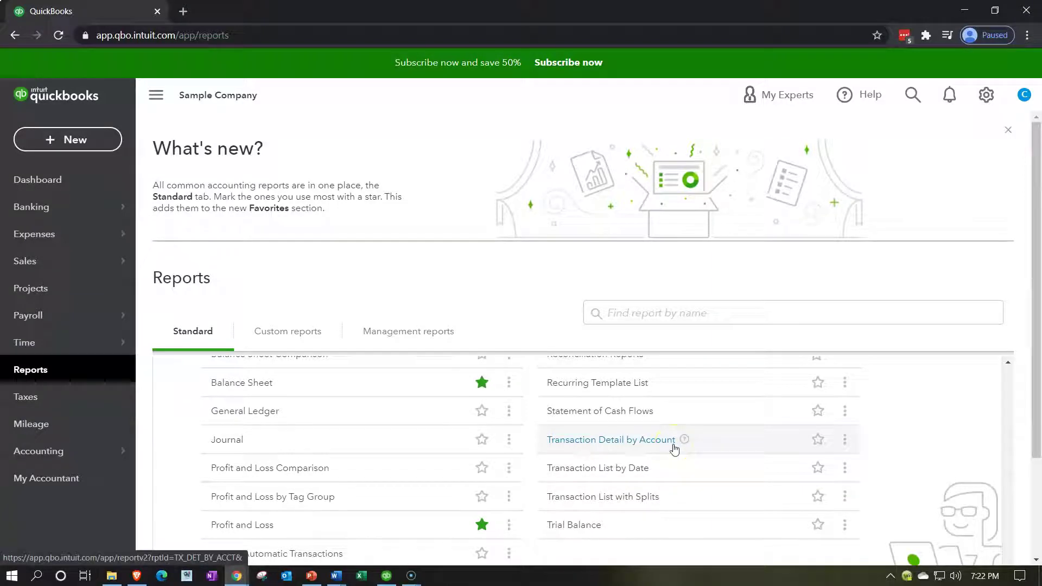
Open Transaction List by Date and rerun it for 01/01/2020 to 12/31/2020 with the sidebar hidden.
{"action": "left_click", "coordinate": [634, 476]}
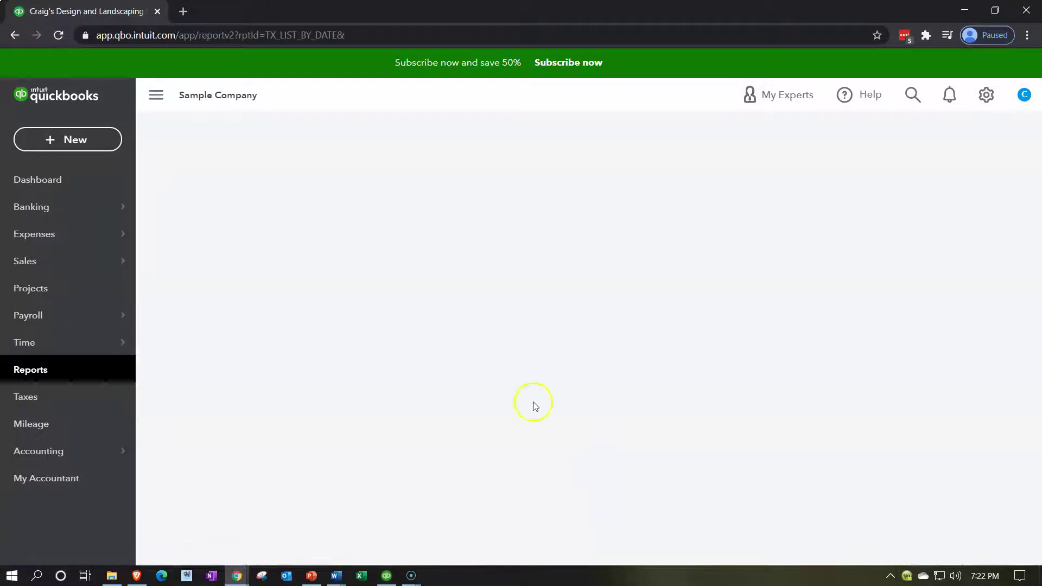
{"action": "left_click", "coordinate": [157, 97]}
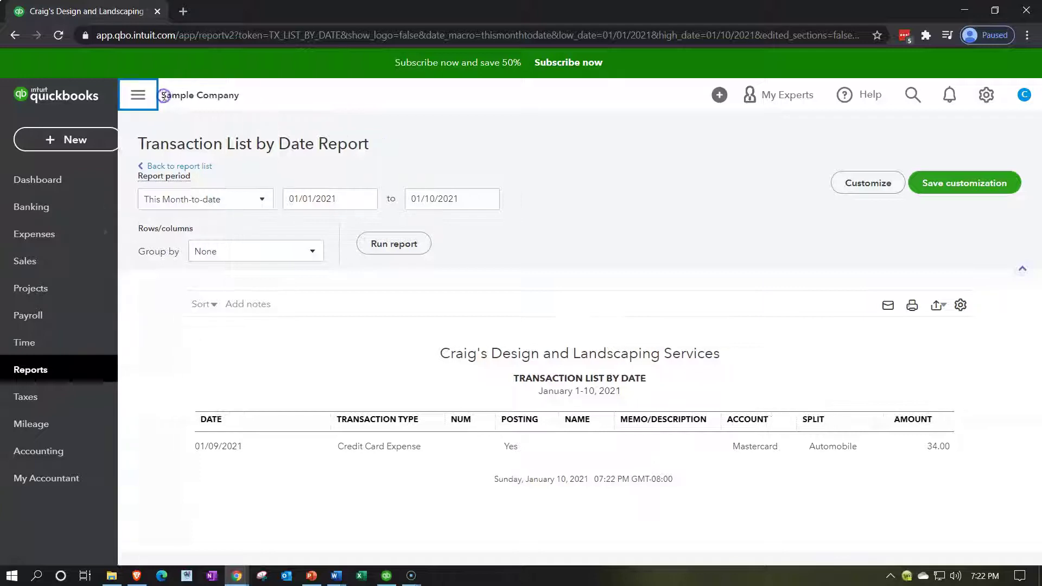
{"action": "left_click", "coordinate": [226, 198]}
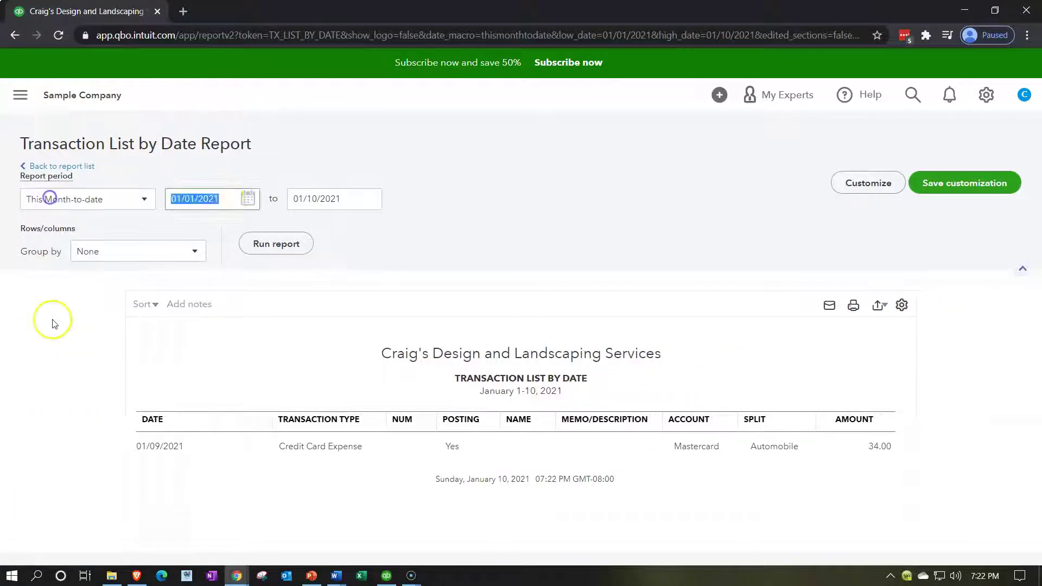
{"action": "type", "text": "01/01/2020"}
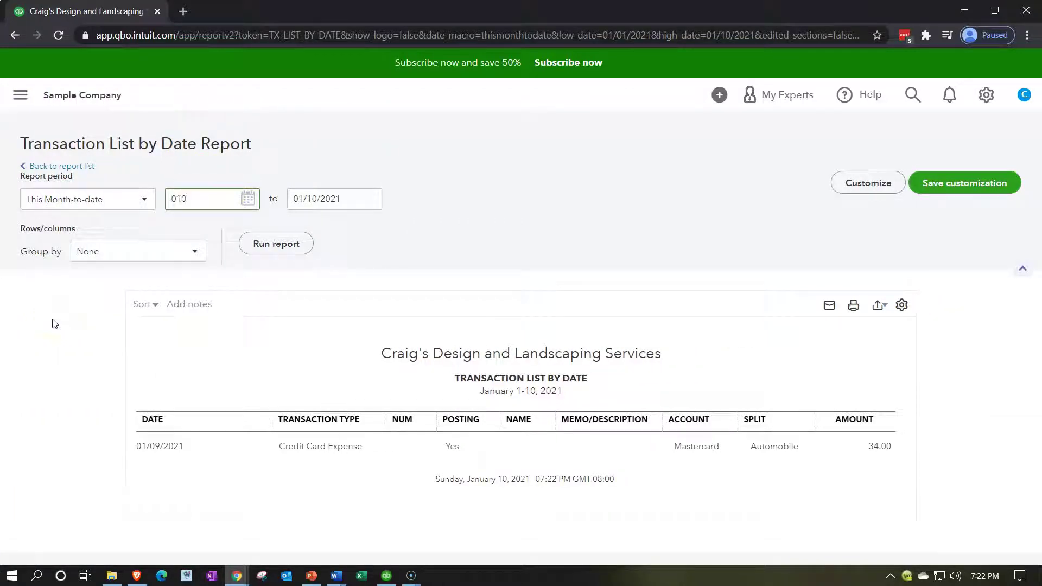
{"action": "key", "text": "Tab"}
{"action": "key", "text": "BackSpace"}
{"action": "type", "text": "12/31/2020"}
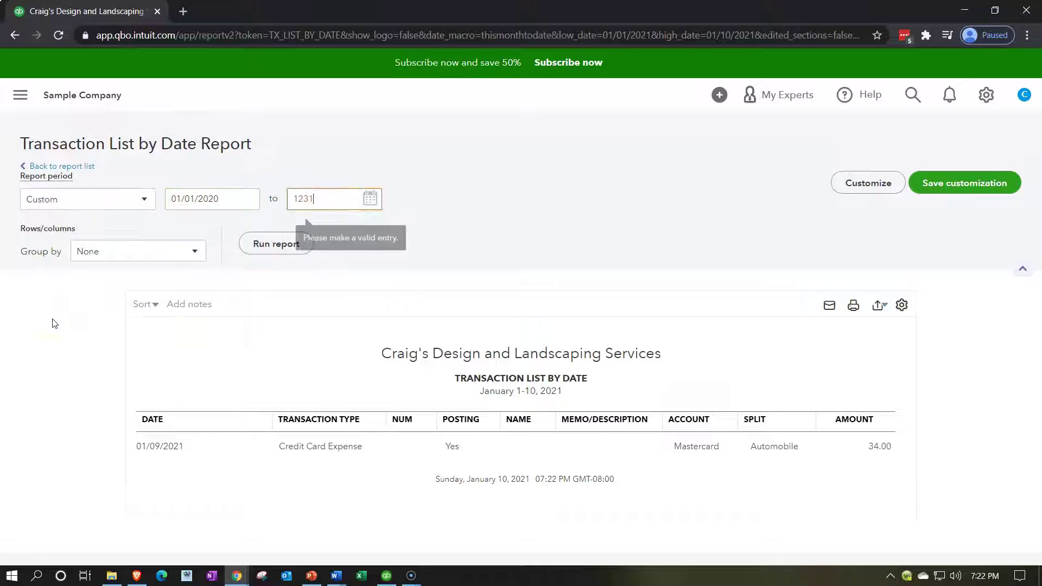
{"action": "left_click", "coordinate": [267, 248]}
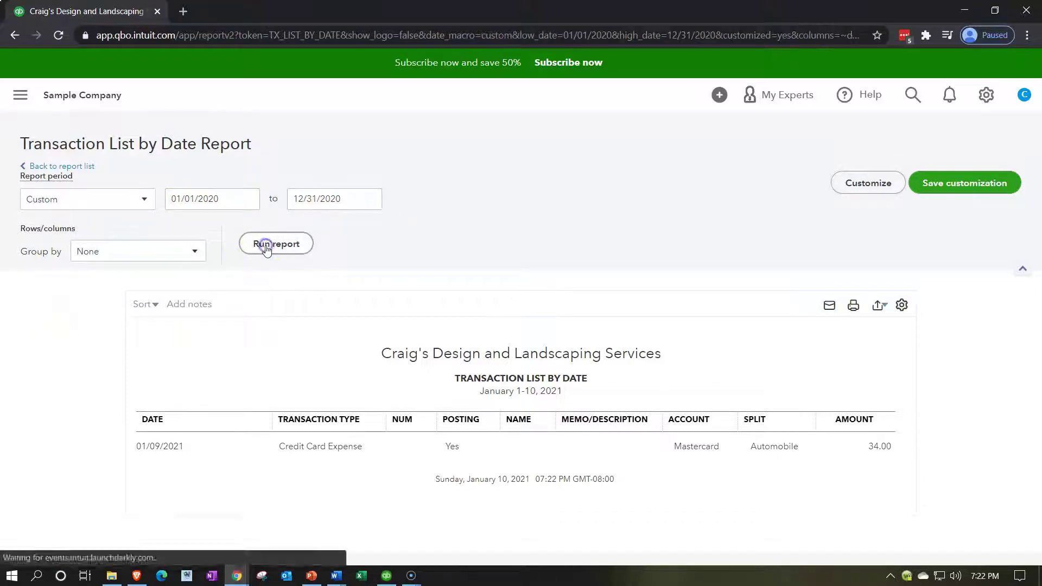
{"action": "scroll", "coordinate": [275, 300], "scroll_direction": "down", "scroll_amount": 3}
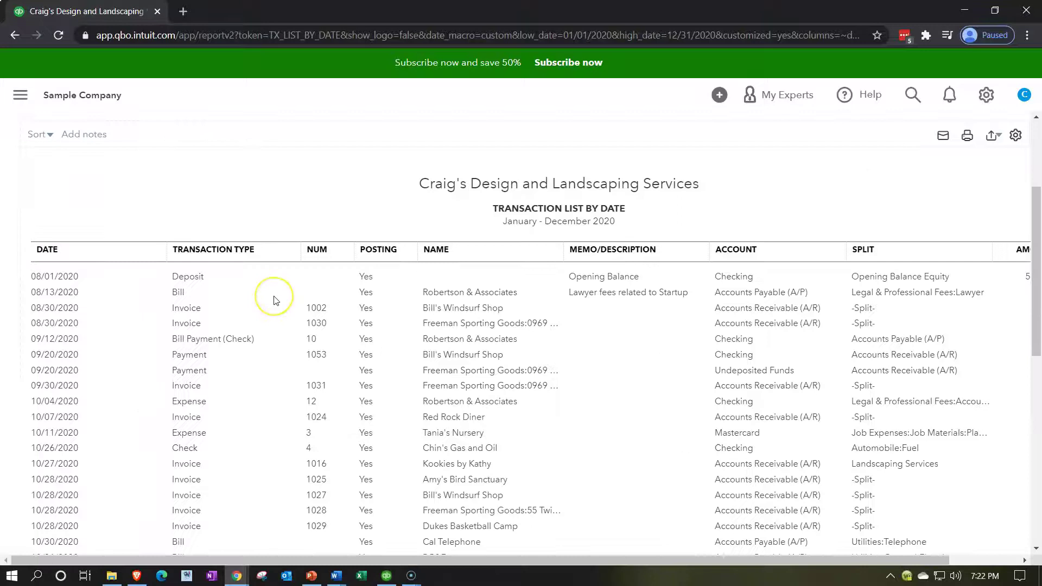
{"action": "scroll", "coordinate": [275, 300], "scroll_direction": "down", "scroll_amount": 7}
{"action": "scroll", "coordinate": [276, 300], "scroll_direction": "up", "scroll_amount": 10}
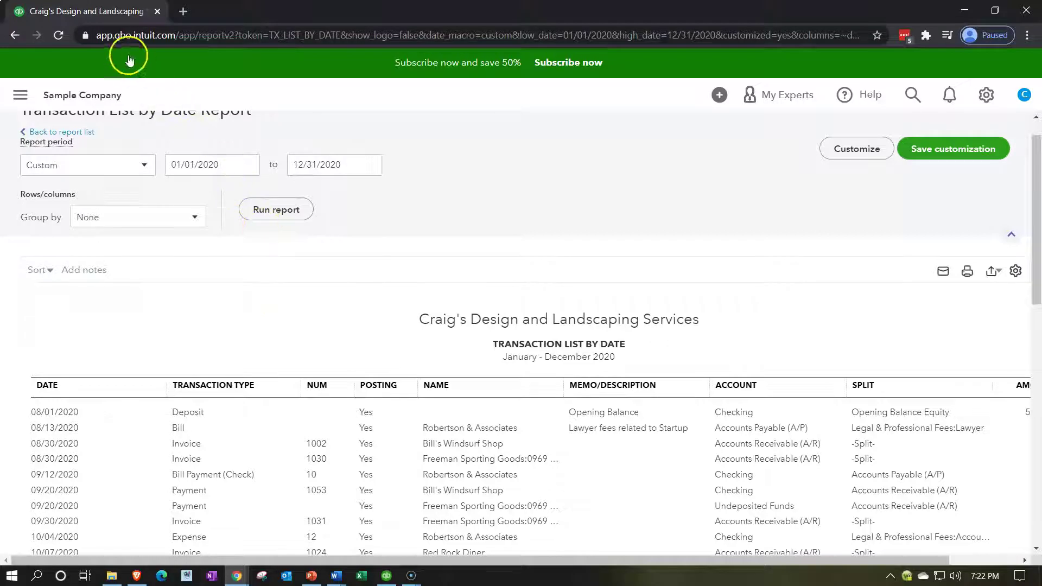
Duplicate the 2020 Transaction List by Date browser tab into extra copies.
{"action": "right_click", "coordinate": [116, 16]}
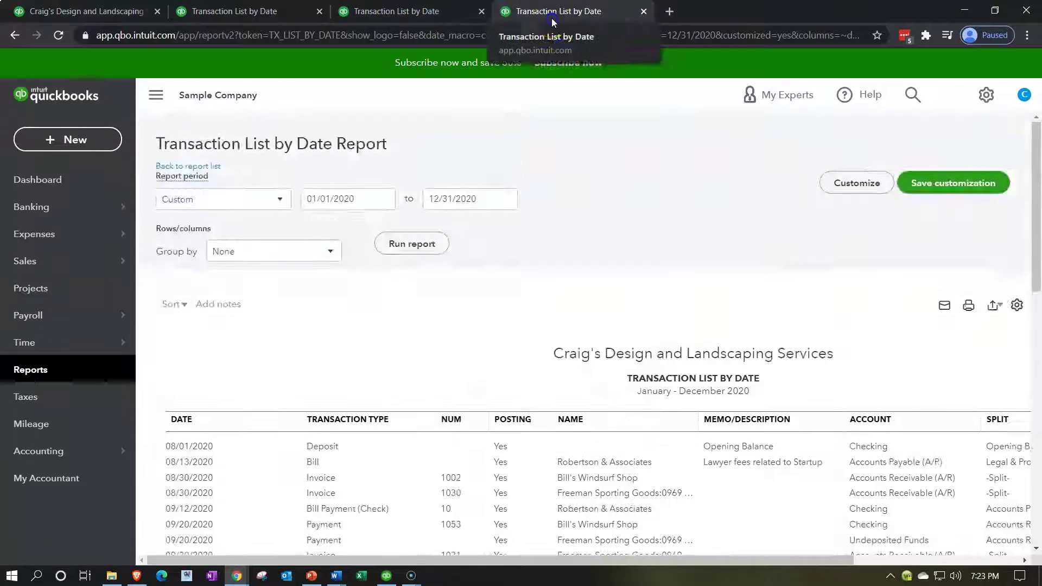
Open the Balance Sheet, rerun it for 01/01/2020–12/31/2020, and collapse the sidebar.
{"action": "left_click", "coordinate": [60, 367]}
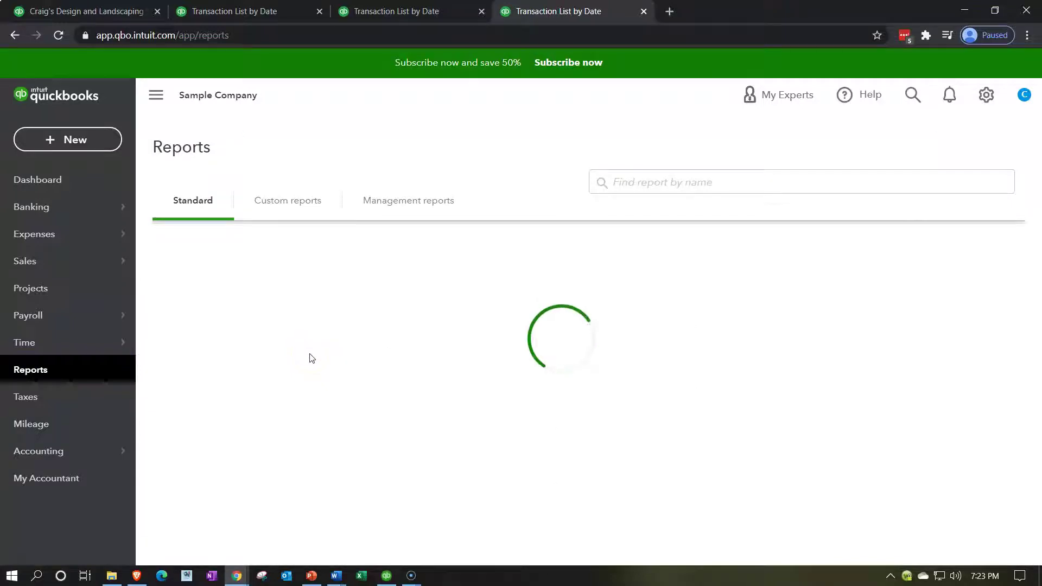
{"action": "left_click", "coordinate": [243, 326]}
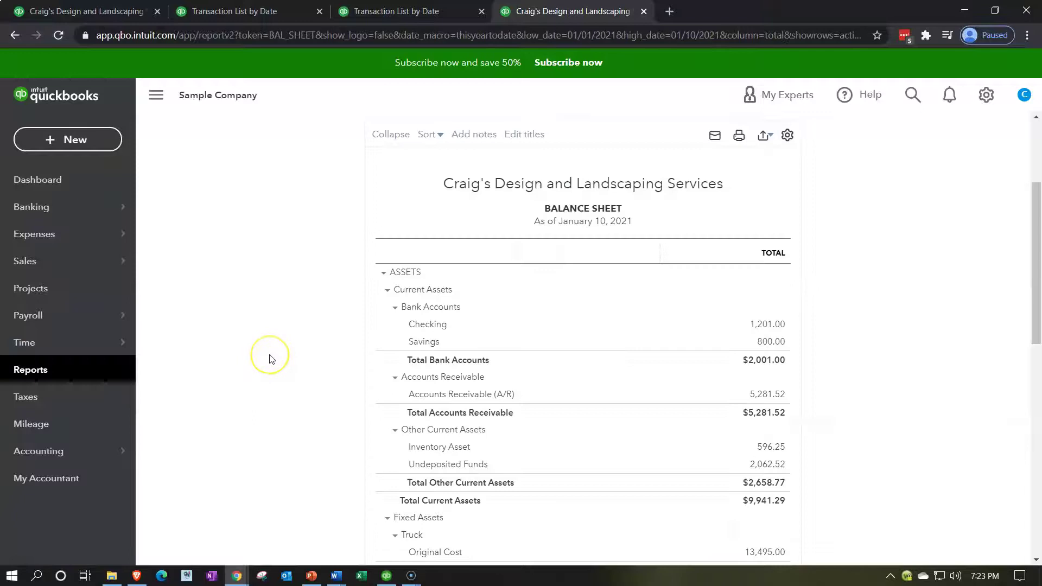
{"action": "left_click_drag", "start_coordinate": [373, 201], "coordinate": [295, 177]}
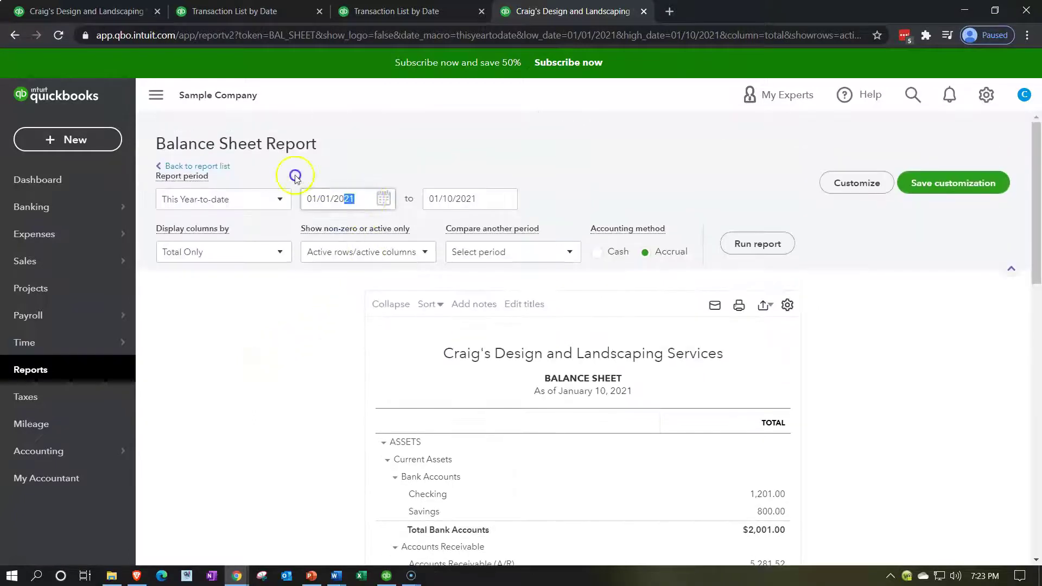
{"action": "type", "text": "01/01/2"}
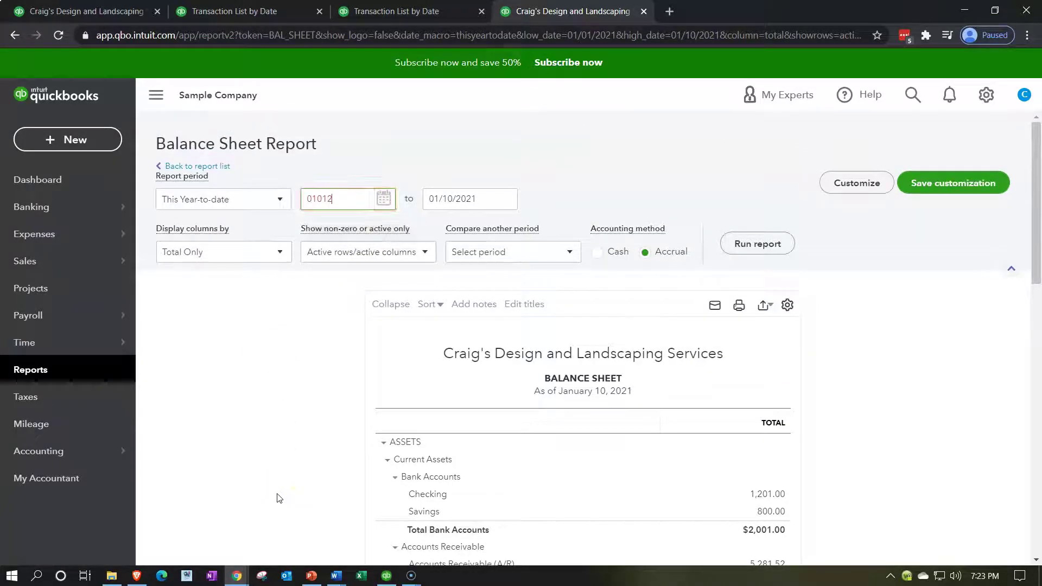
{"action": "type", "text": "0"}
{"action": "key", "text": "Tab"}
{"action": "type", "text": "123120"}
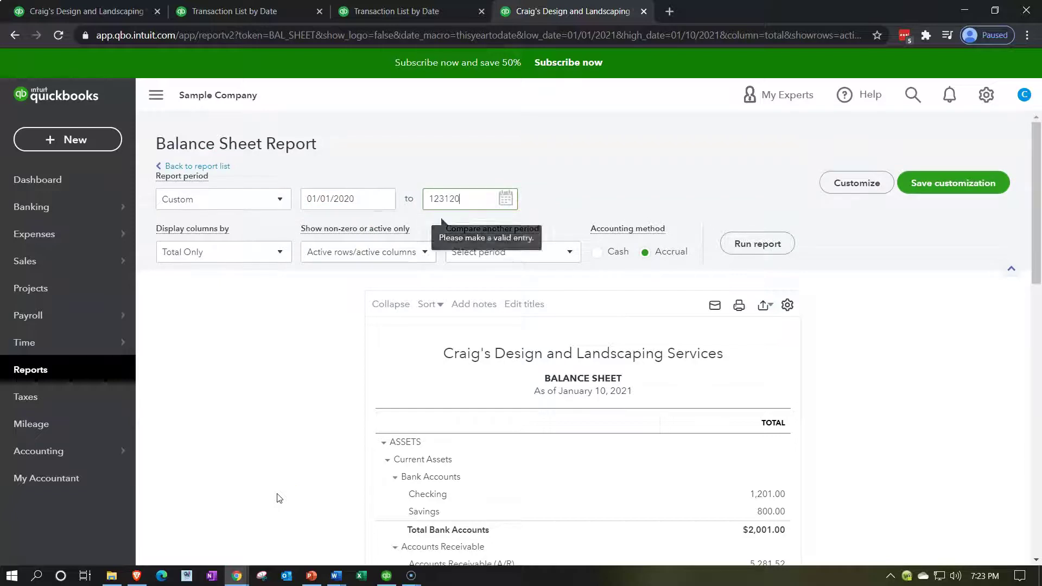
{"action": "key", "text": "Tab"}
{"action": "left_click", "coordinate": [767, 246]}
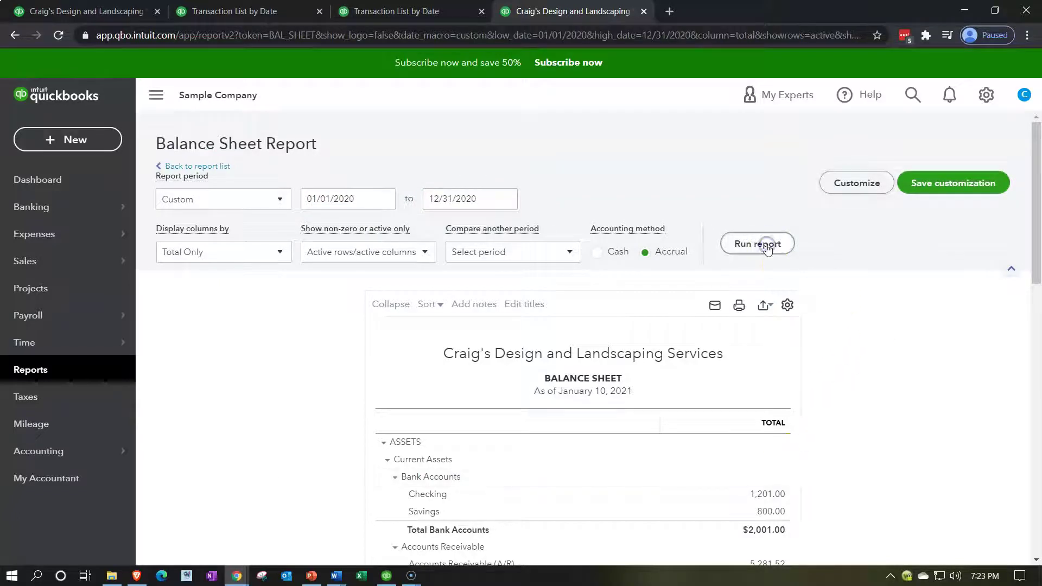
{"action": "left_click", "coordinate": [167, 98]}
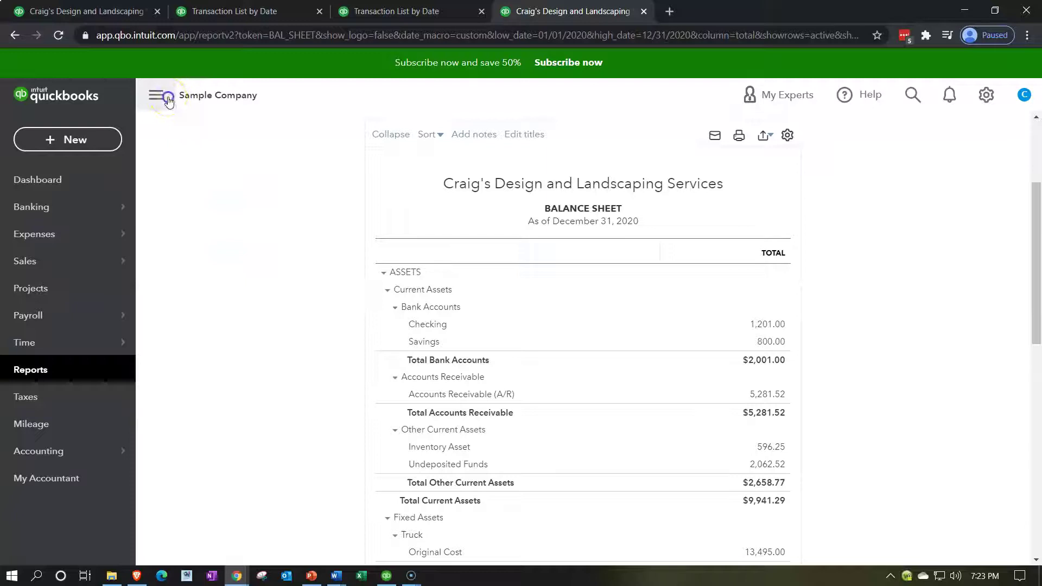
{"action": "left_click", "coordinate": [169, 341]}
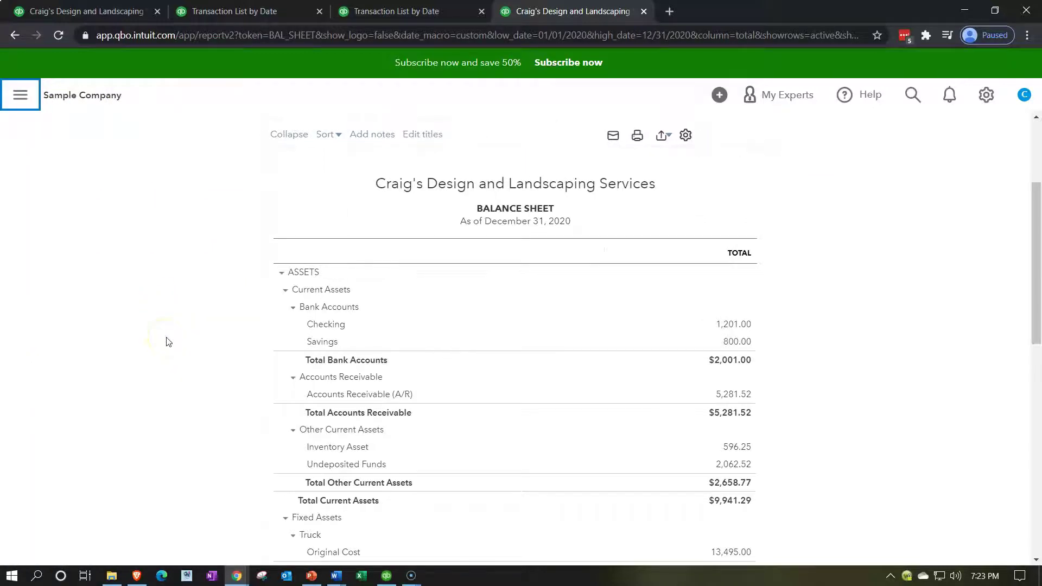
{"action": "key", "text": "ctrl+plus"}
{"action": "key", "text": "ctrl+plus"}
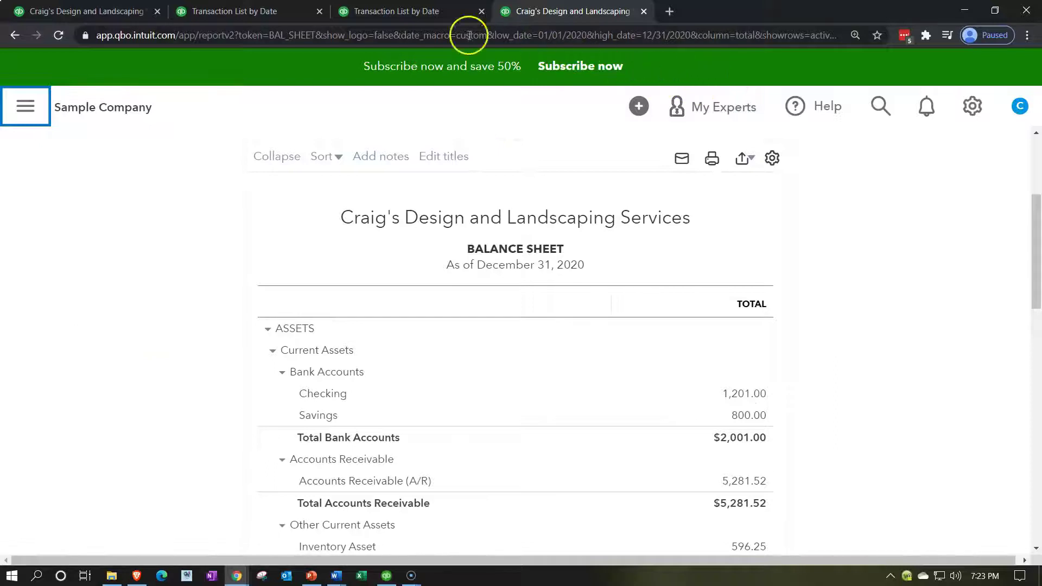
In a duplicate tab, open Profit and Loss and rerun it for 01/01/2020 to 12/31/2020.
{"action": "left_click", "coordinate": [407, 12]}
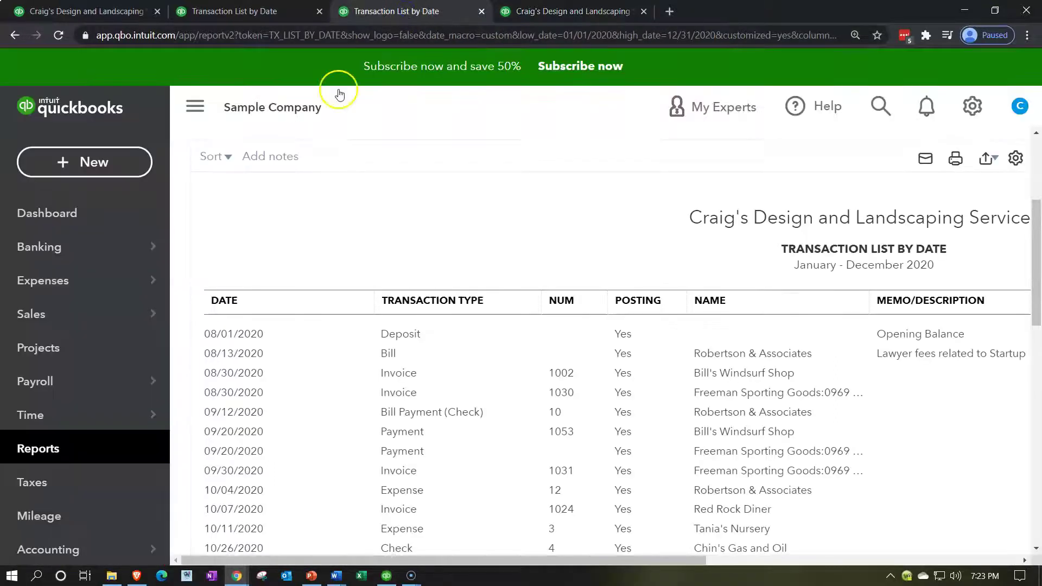
{"action": "left_click", "coordinate": [53, 447]}
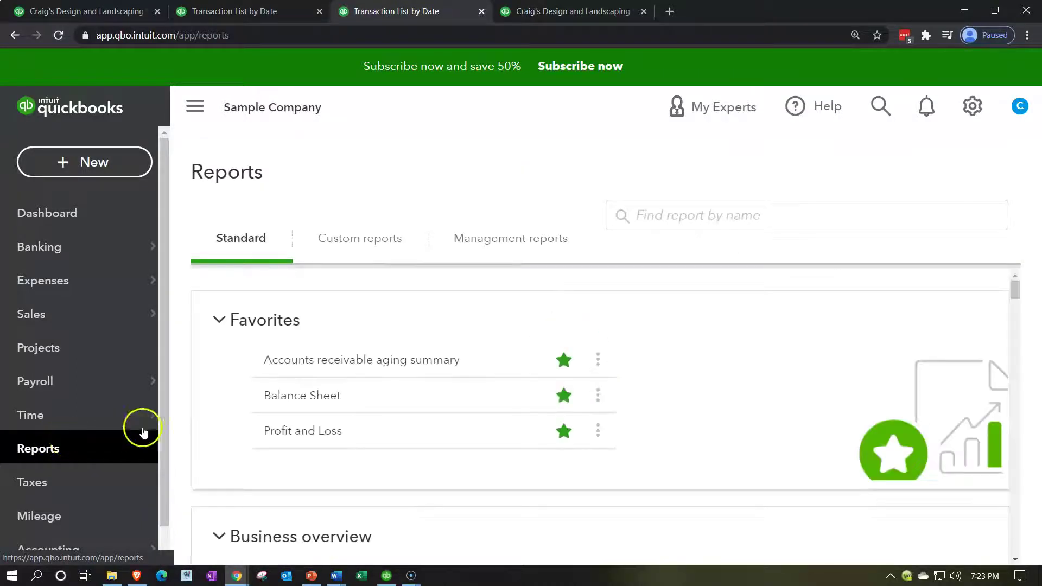
{"action": "left_click", "coordinate": [270, 429]}
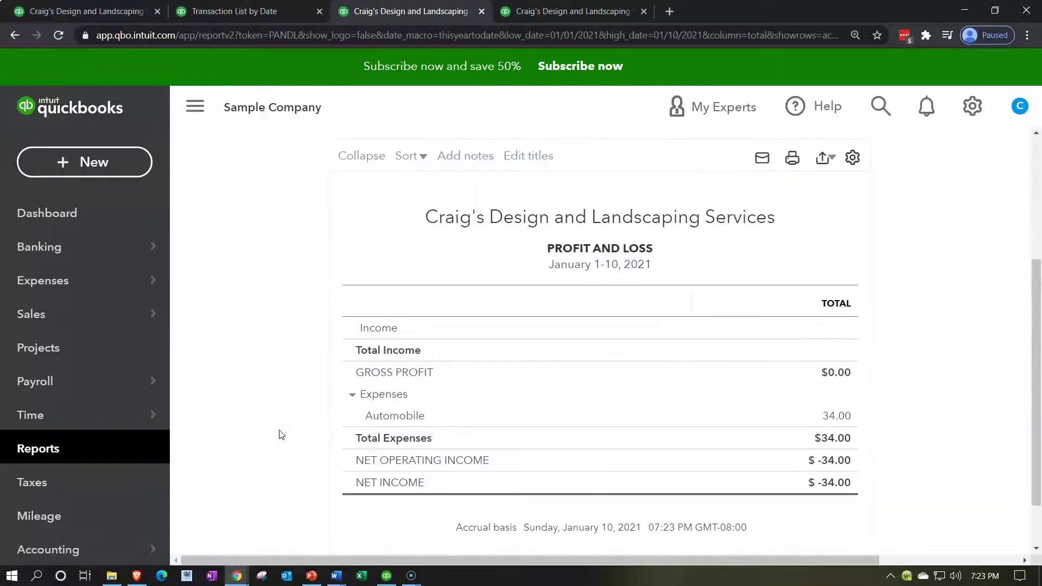
{"action": "left_click", "coordinate": [195, 106]}
{"action": "scroll", "coordinate": [235, 351], "scroll_direction": "up", "scroll_amount": 4}
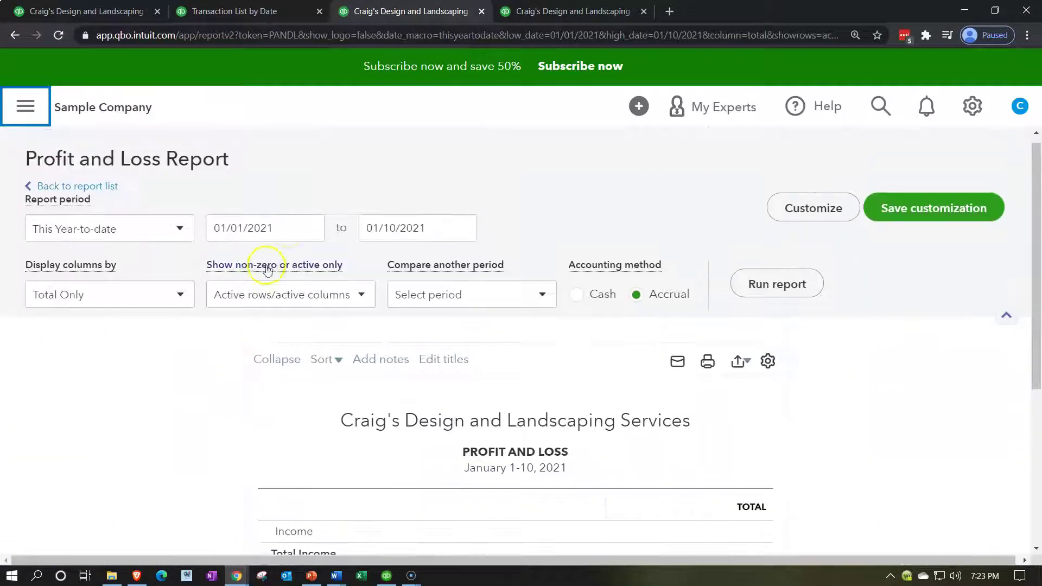
{"action": "left_click", "coordinate": [233, 226]}
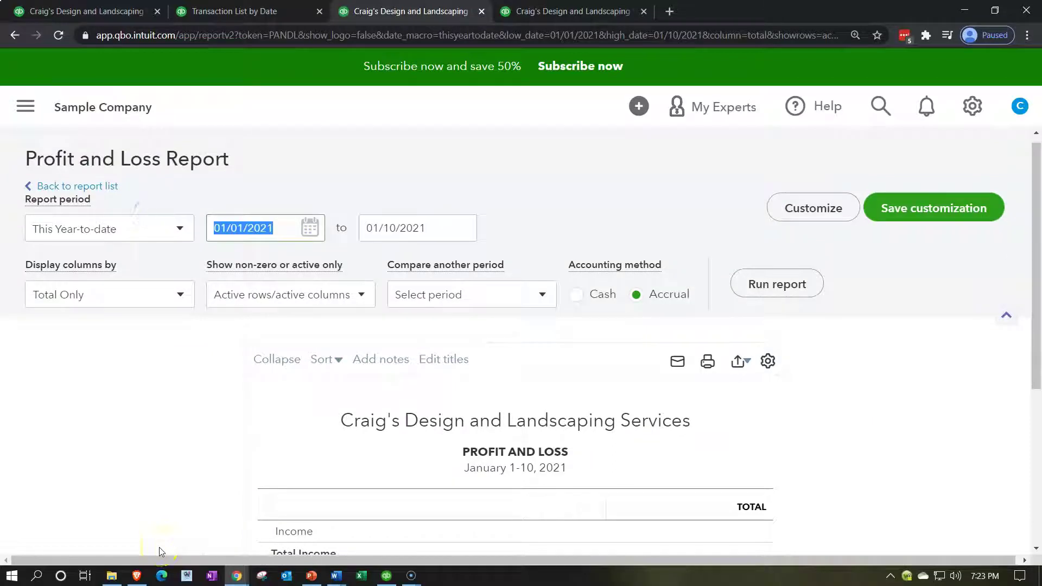
{"action": "type", "text": "01/01/2020"}
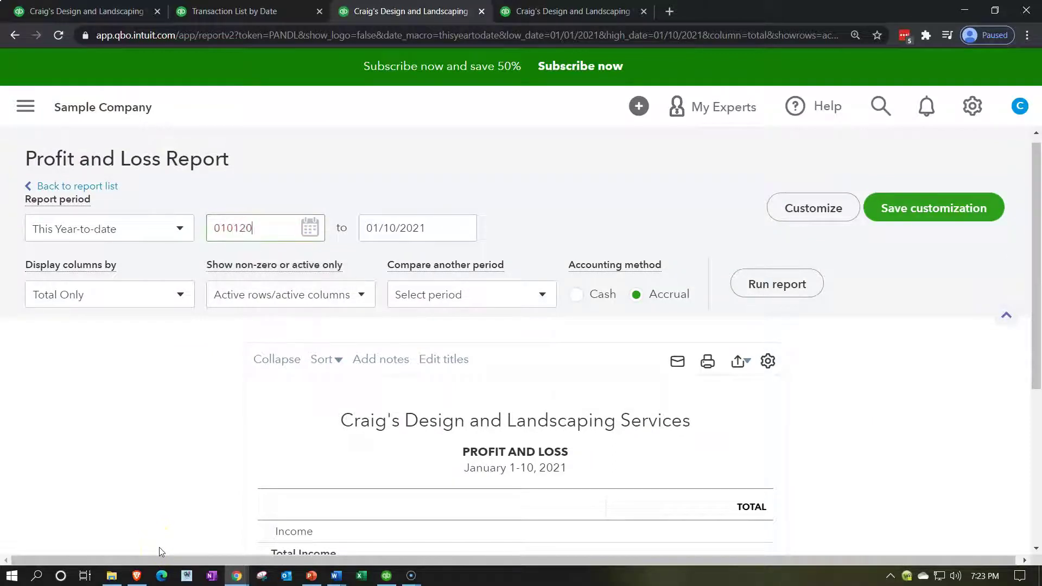
{"action": "key", "text": "Tab"}
{"action": "type", "text": "12/31/2020"}
{"action": "left_click", "coordinate": [158, 548]}
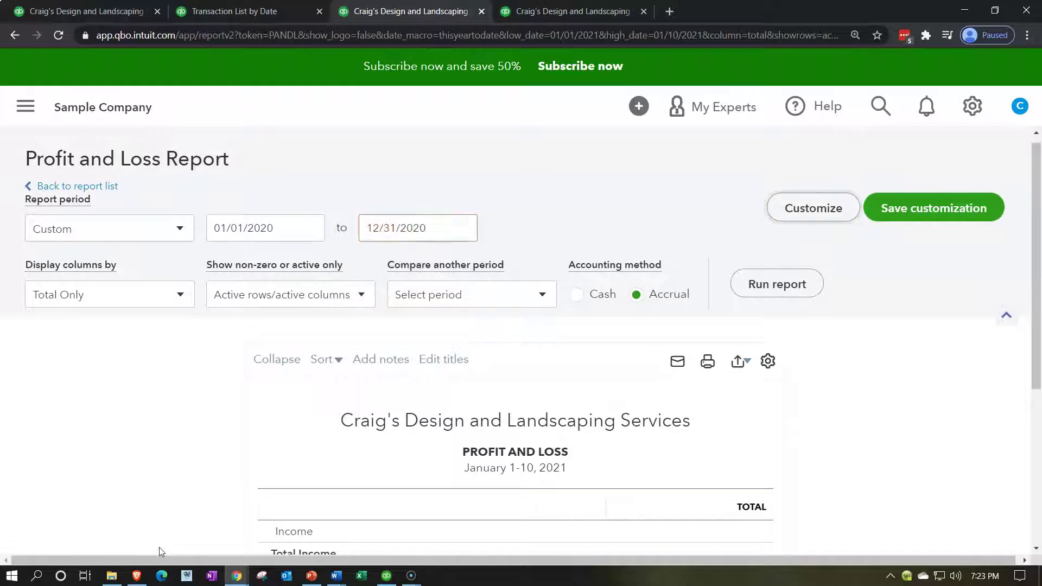
{"action": "left_click", "coordinate": [782, 285]}
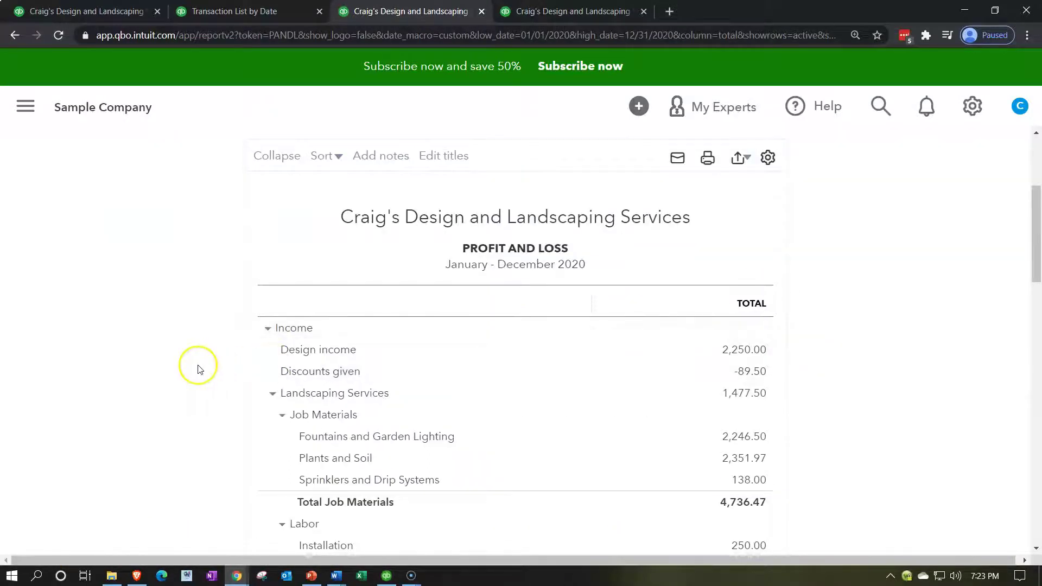
Return to the Transaction List by Date tab and collapse the sidebar to reveal the ACCOUNT column.
{"action": "scroll", "coordinate": [198, 366], "scroll_direction": "down", "scroll_amount": 1}
{"action": "left_click", "coordinate": [256, 13]}
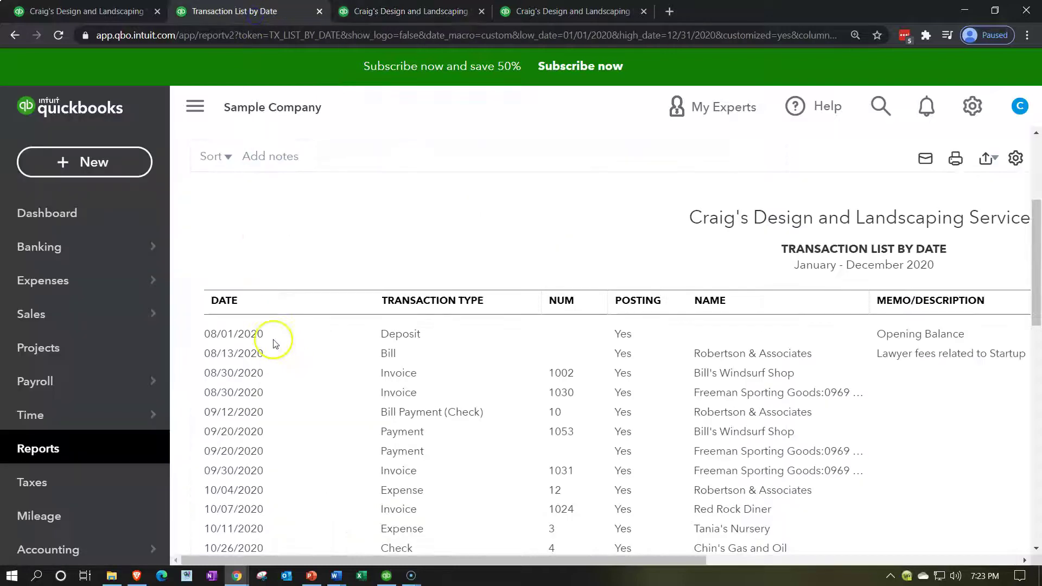
{"action": "left_click", "coordinate": [195, 105]}
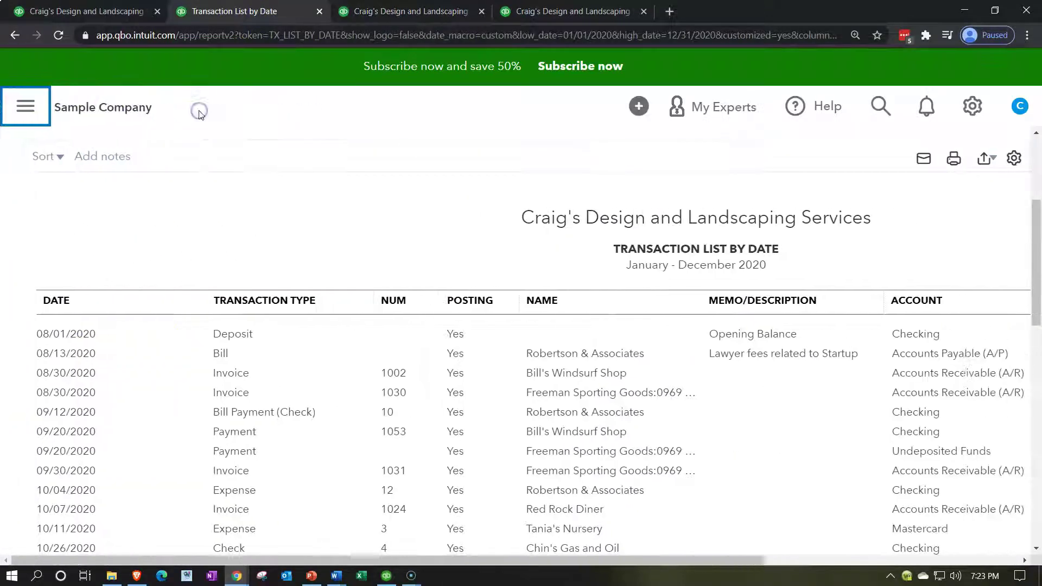
{"action": "left_click", "coordinate": [231, 345]}
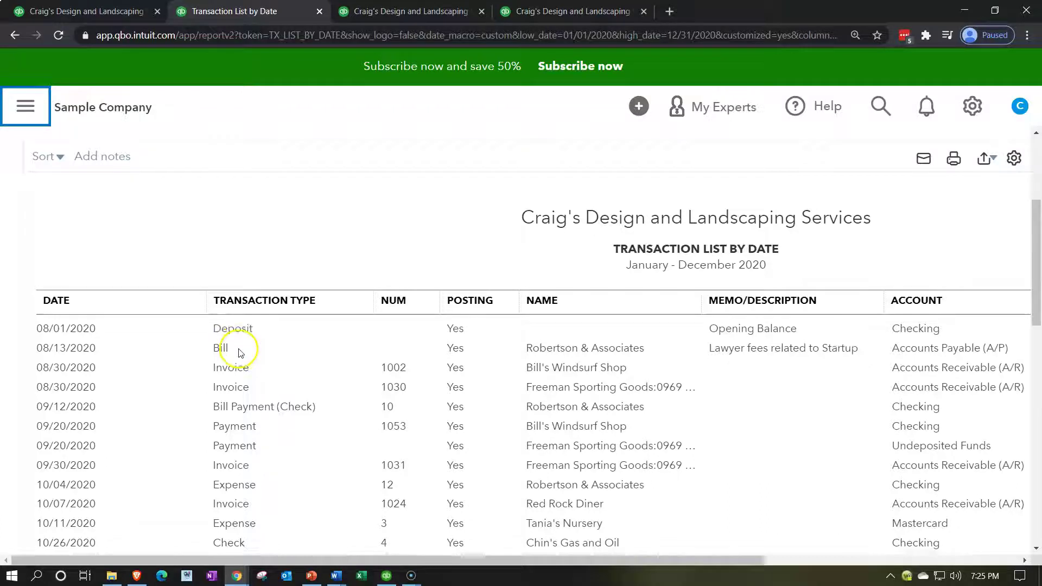
Scroll through the 2020 transactions to entries like the 09/20/2020 Payment to Undeposited Funds.
{"action": "scroll", "coordinate": [233, 348], "scroll_direction": "down", "scroll_amount": 4}
{"action": "scroll", "coordinate": [240, 353], "scroll_direction": "down", "scroll_amount": 5}
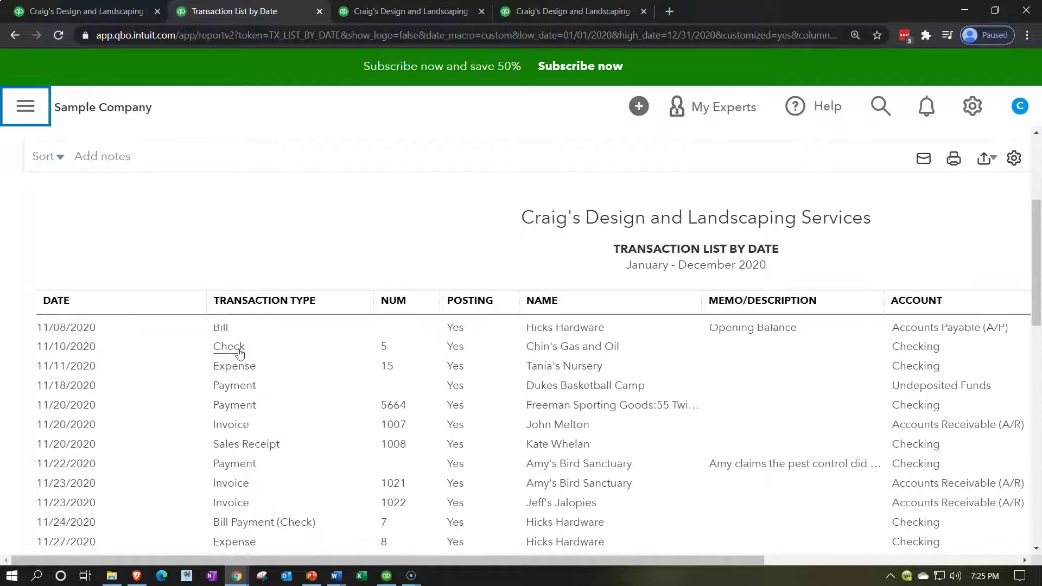
{"action": "scroll", "coordinate": [240, 353], "scroll_direction": "down", "scroll_amount": 3}
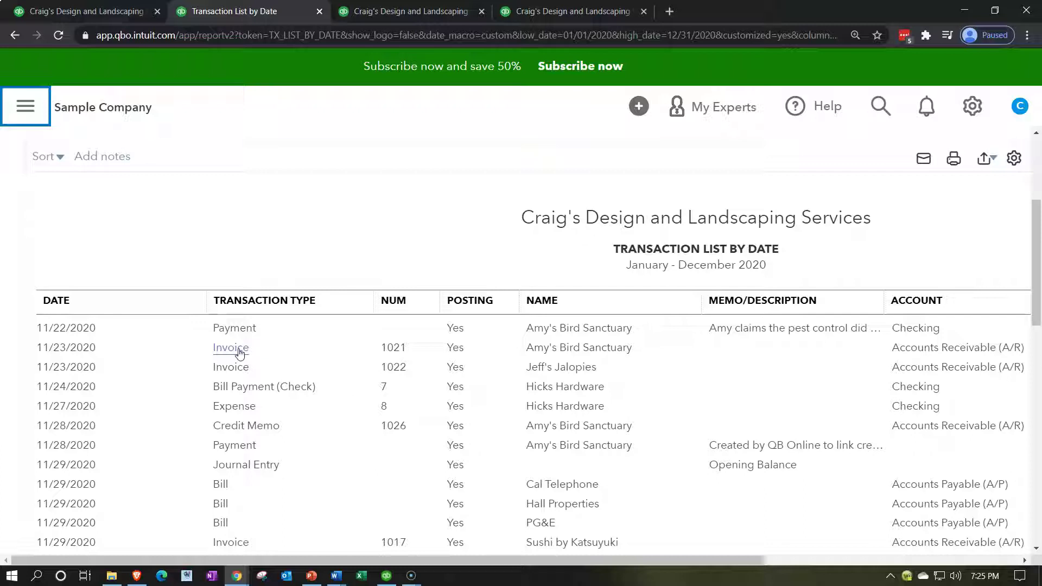
{"action": "scroll", "coordinate": [240, 353], "scroll_direction": "down", "scroll_amount": 2}
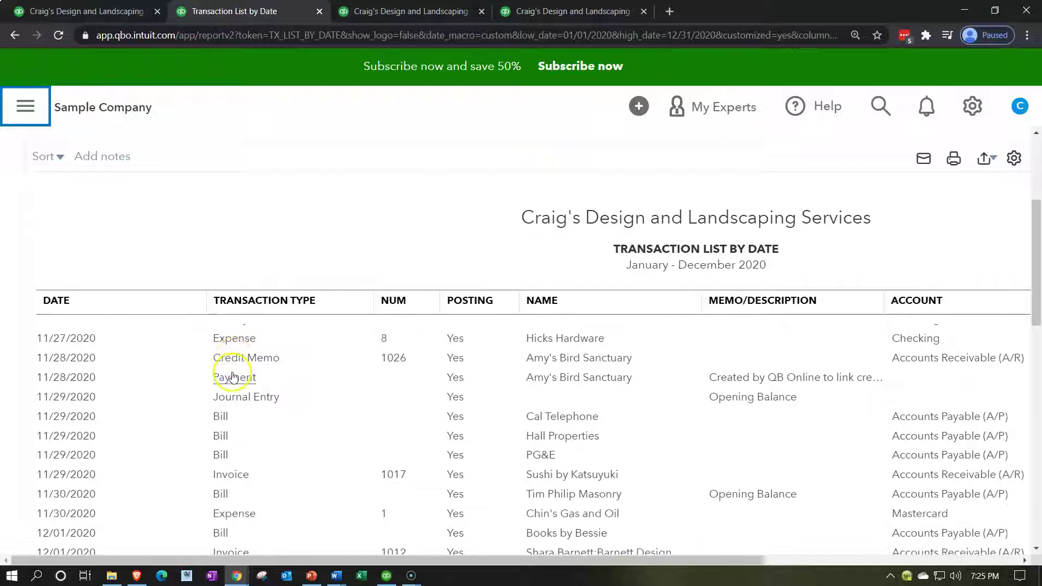
{"action": "scroll", "coordinate": [237, 359], "scroll_direction": "down", "scroll_amount": 2}
{"action": "scroll", "coordinate": [236, 392], "scroll_direction": "down", "scroll_amount": 3}
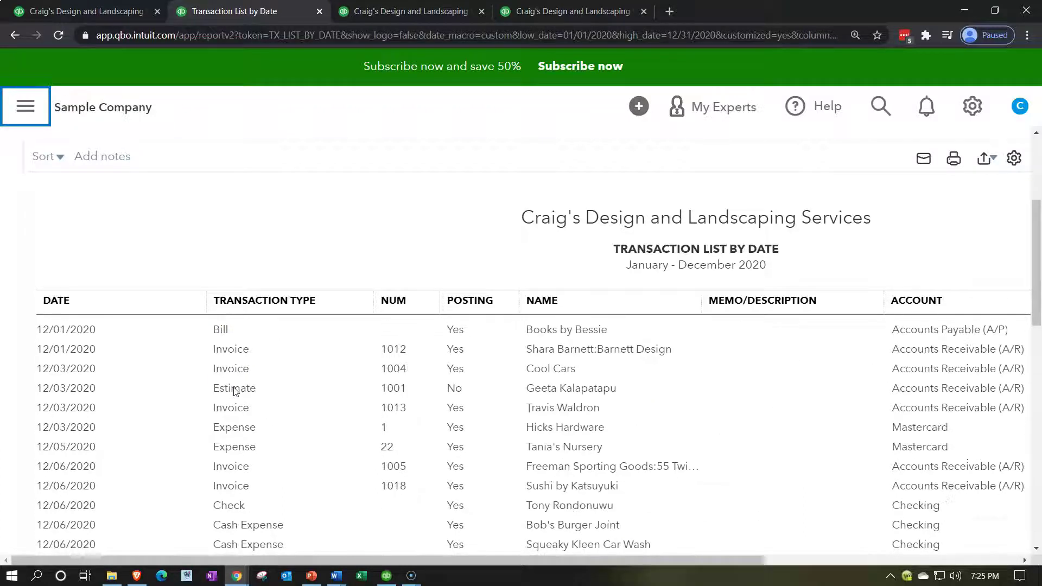
{"action": "scroll", "coordinate": [236, 392], "scroll_direction": "down", "scroll_amount": 2}
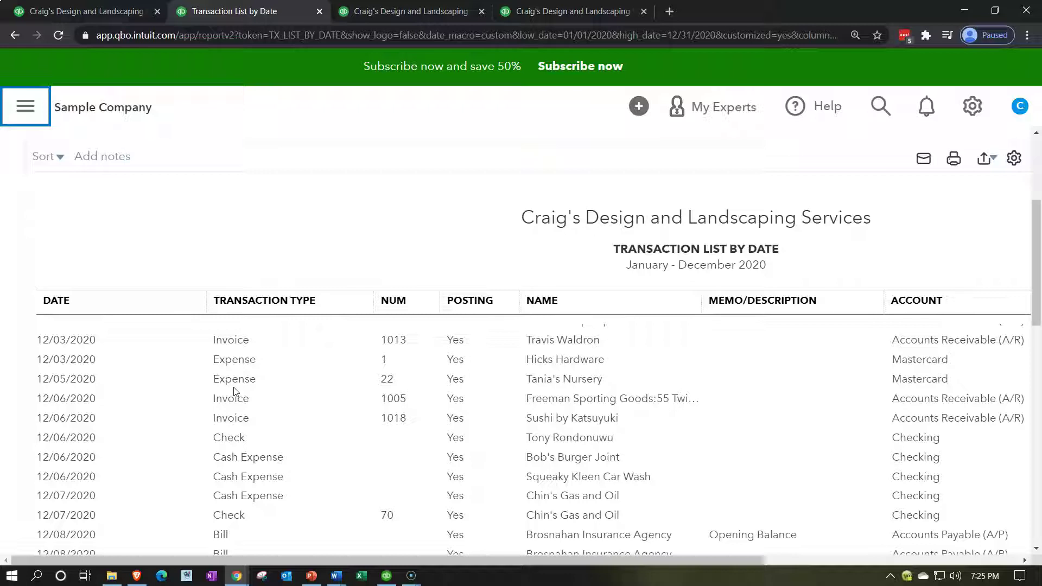
{"action": "scroll", "coordinate": [235, 392], "scroll_direction": "down", "scroll_amount": 1}
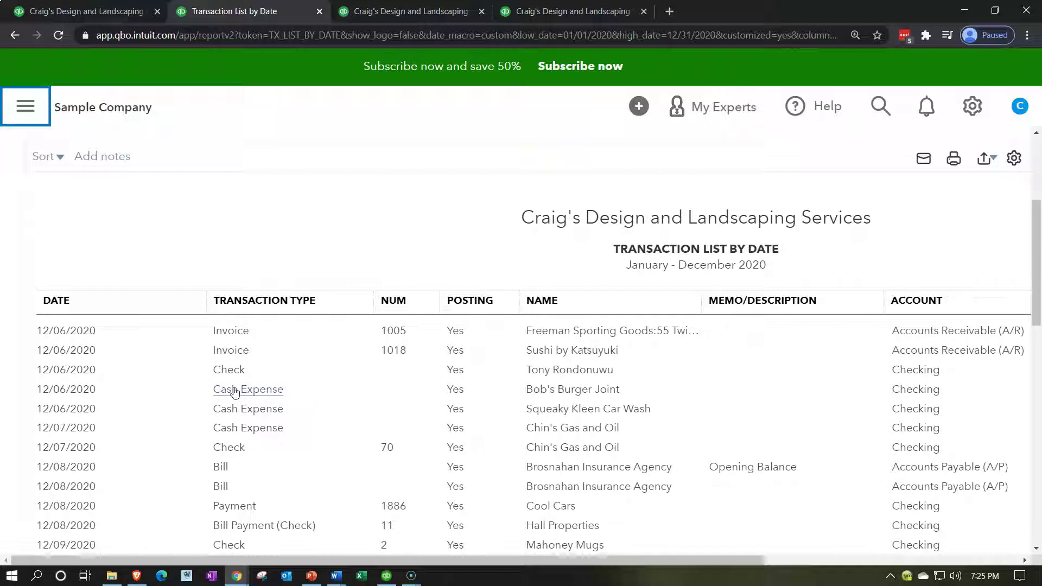
{"action": "scroll", "coordinate": [235, 392], "scroll_direction": "down", "scroll_amount": 1}
{"action": "scroll", "coordinate": [234, 392], "scroll_direction": "down", "scroll_amount": 1}
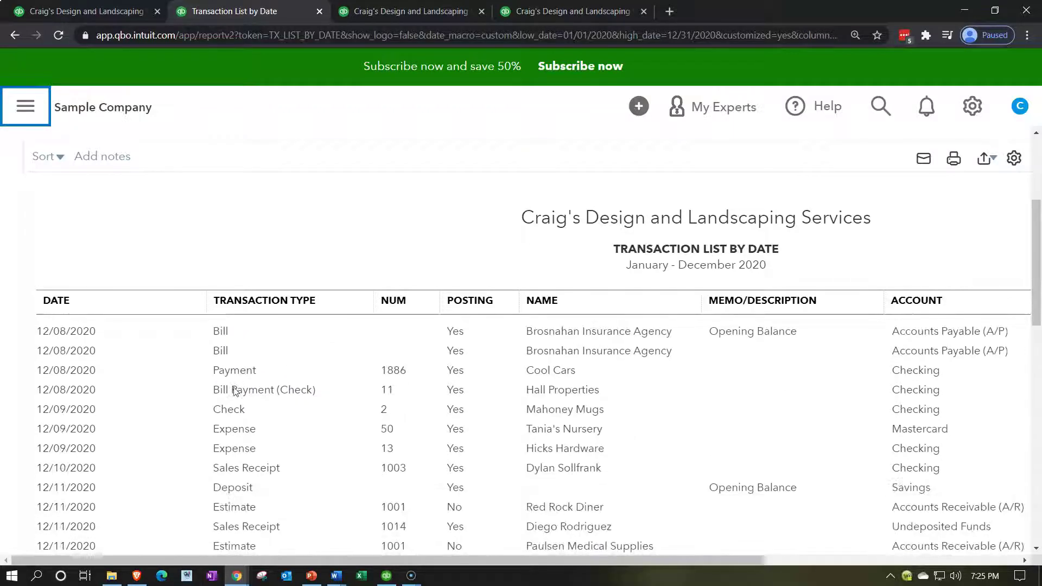
{"action": "scroll", "coordinate": [235, 392], "scroll_direction": "down", "scroll_amount": 1}
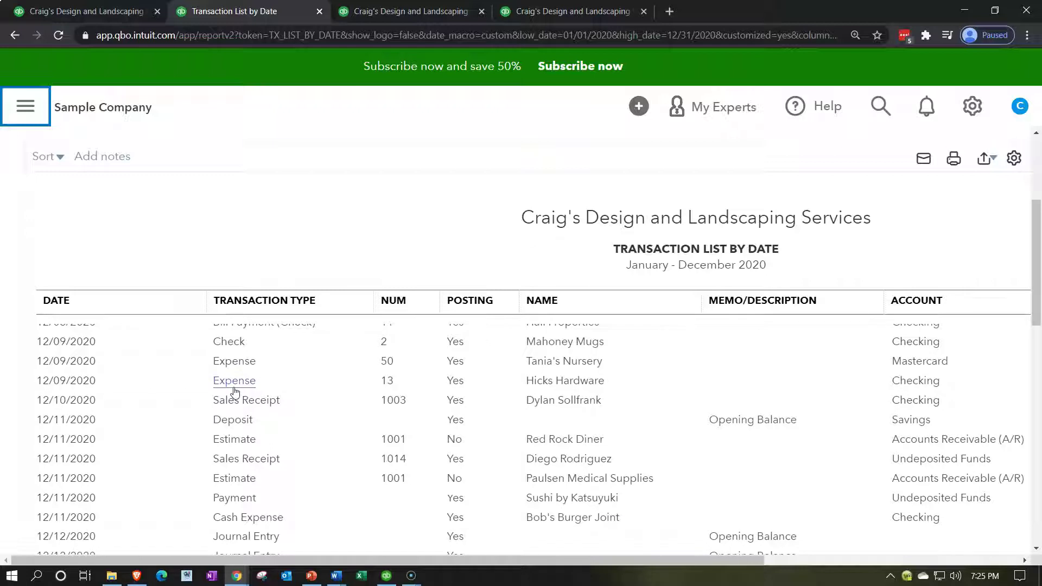
{"action": "scroll", "coordinate": [234, 392], "scroll_direction": "up", "scroll_amount": 4}
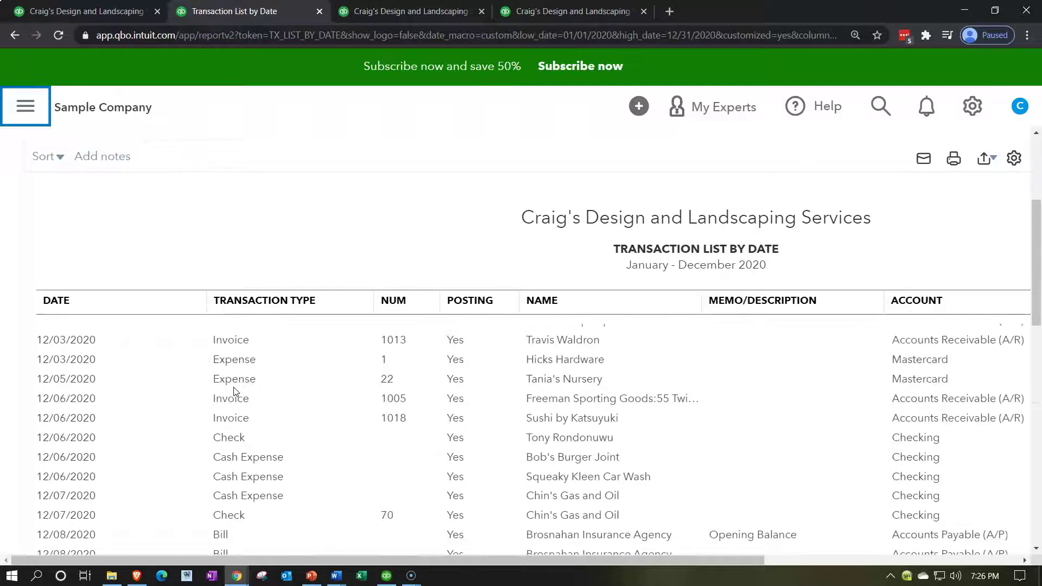
{"action": "scroll", "coordinate": [234, 392], "scroll_direction": "up", "scroll_amount": 8}
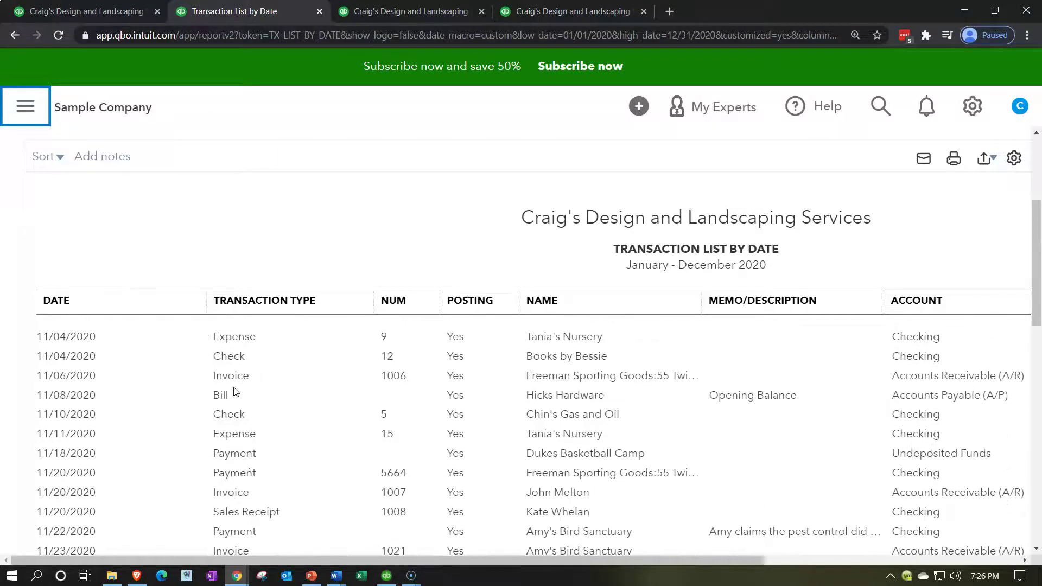
{"action": "scroll", "coordinate": [234, 392], "scroll_direction": "up", "scroll_amount": 4}
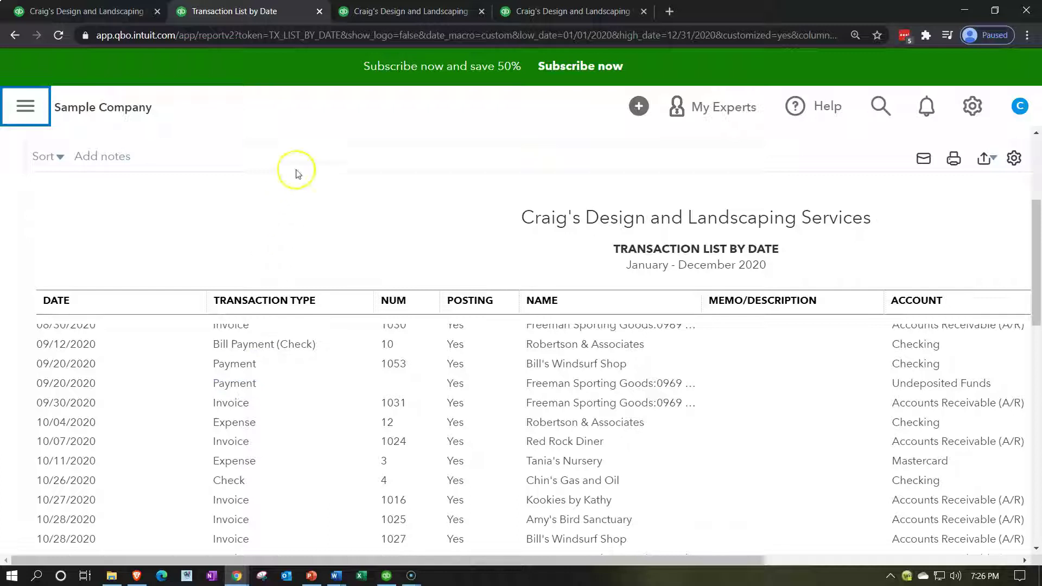
Return to the Balance Sheet tab, collapse the sidebar, and scroll down to the Fixed Assets rows.
{"action": "left_click", "coordinate": [398, 16]}
{"action": "left_click", "coordinate": [551, 13]}
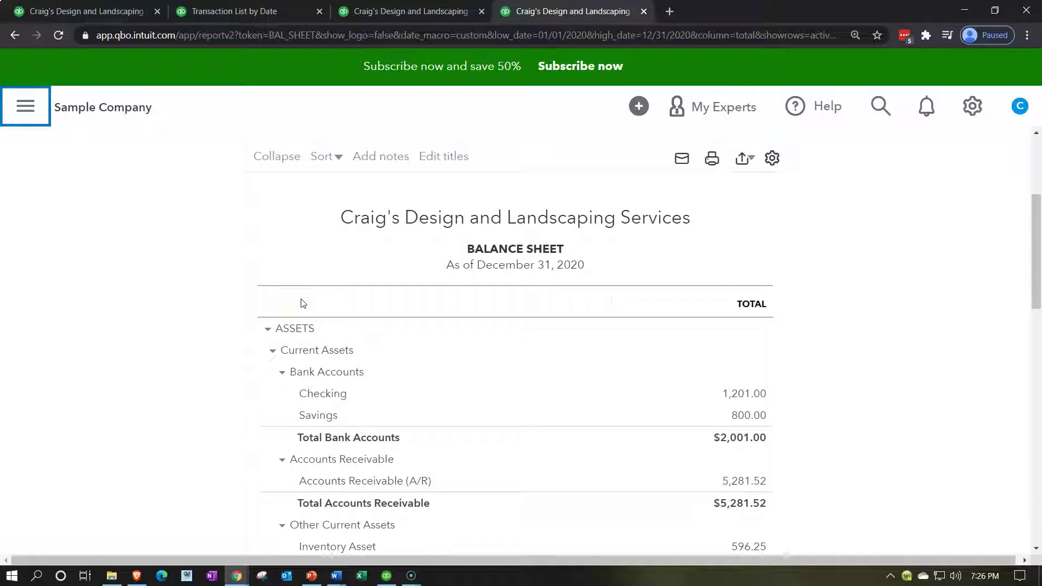
{"action": "left_click", "coordinate": [224, 344]}
{"action": "left_click", "coordinate": [26, 106]}
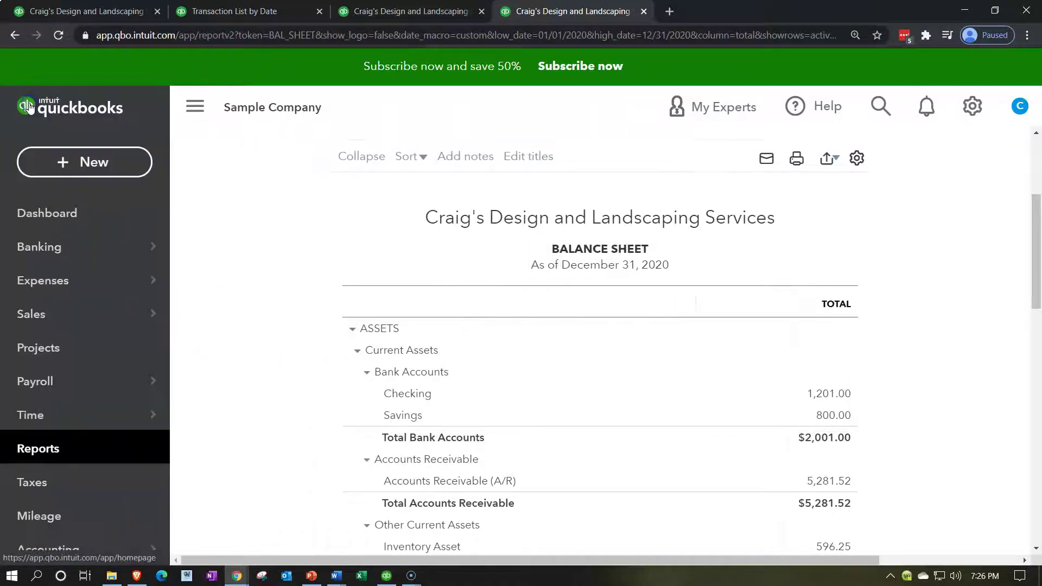
{"action": "left_click", "coordinate": [68, 157]}
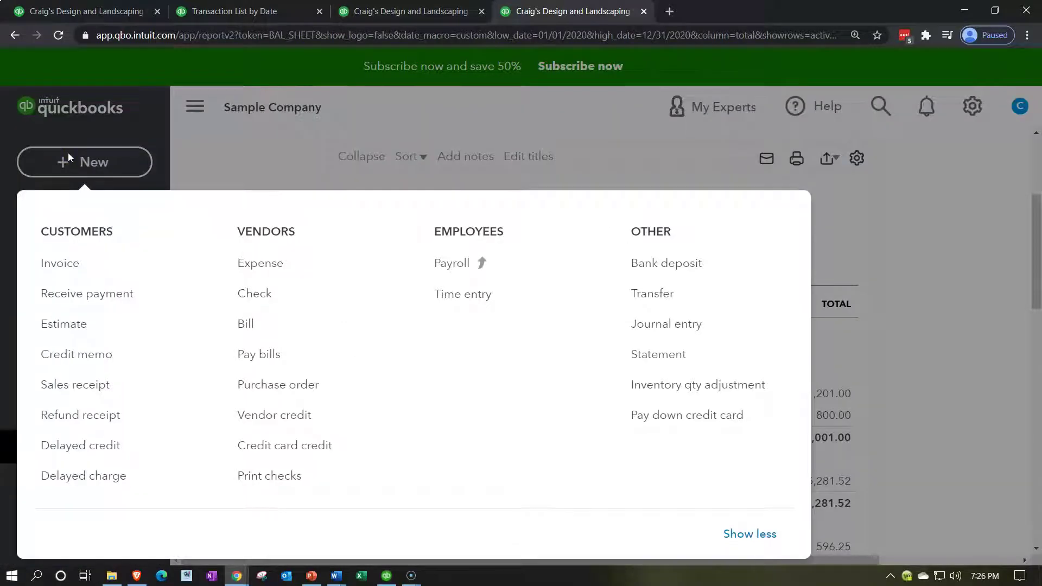
{"action": "left_click", "coordinate": [67, 152]}
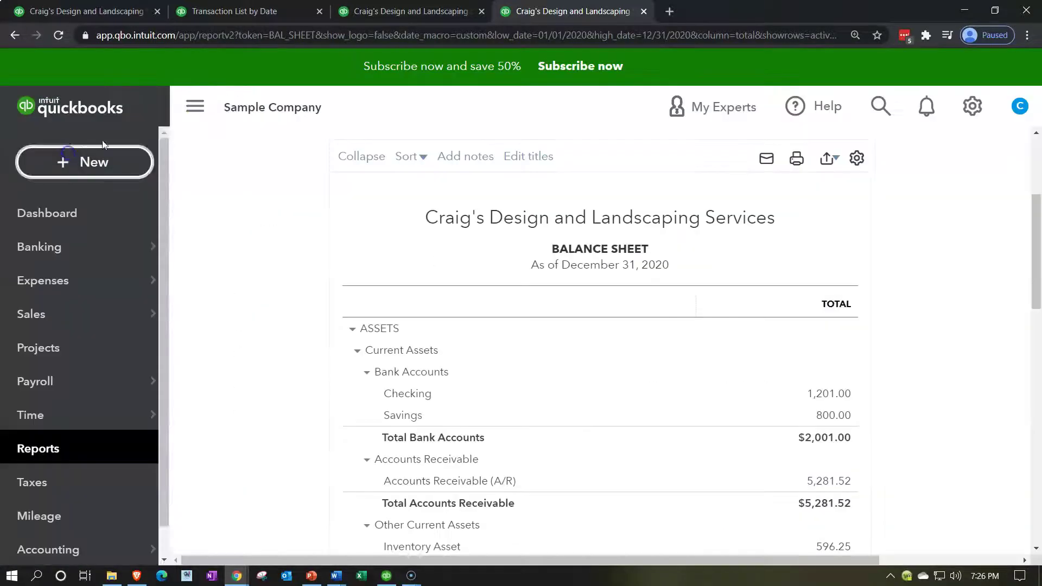
{"action": "left_click", "coordinate": [195, 107]}
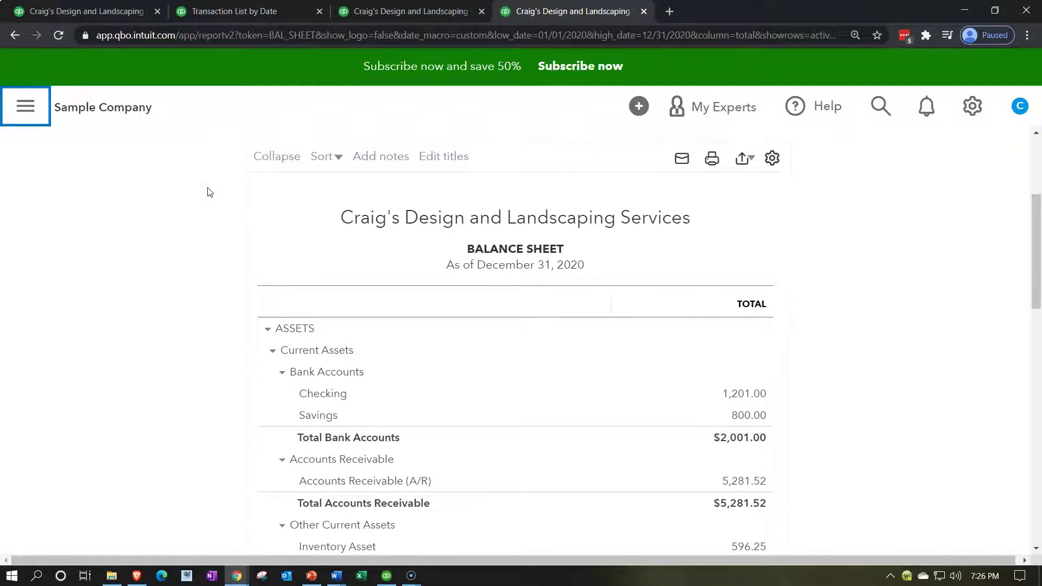
{"action": "scroll", "coordinate": [195, 225], "scroll_direction": "down", "scroll_amount": 3}
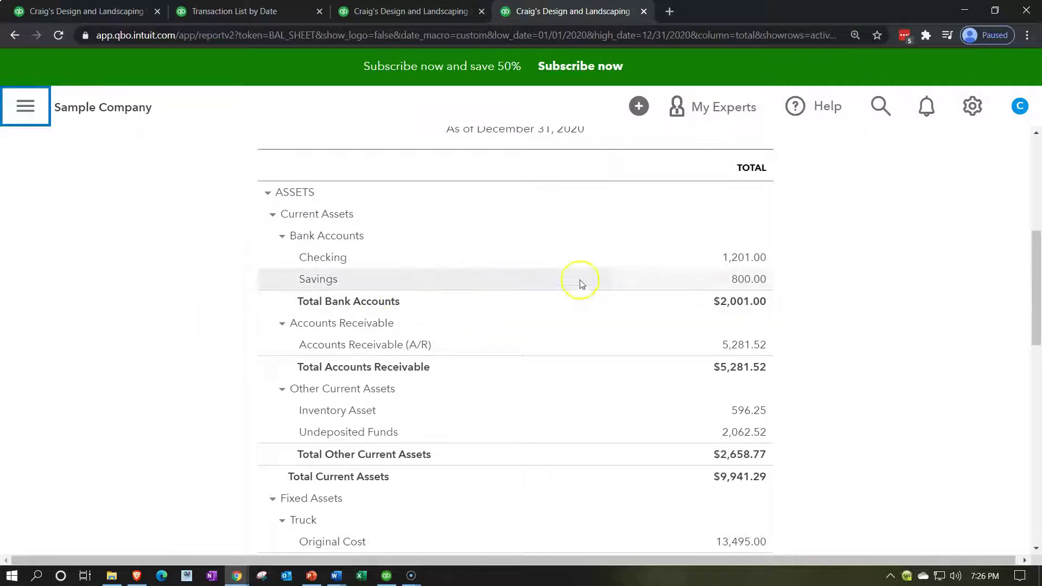
{"action": "left_click", "coordinate": [734, 267]}
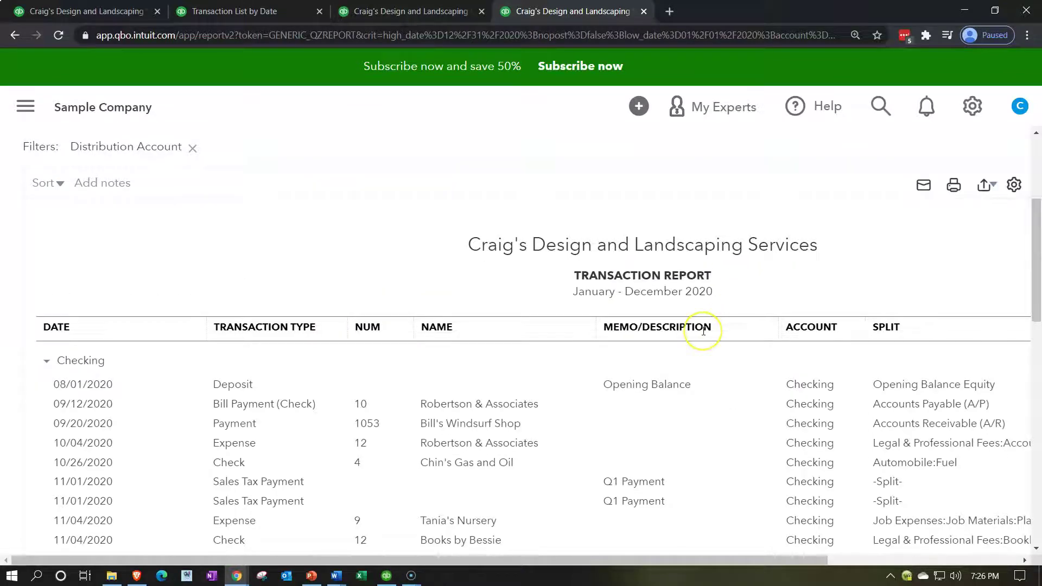
{"action": "scroll", "coordinate": [704, 332], "scroll_direction": "down", "scroll_amount": 1}
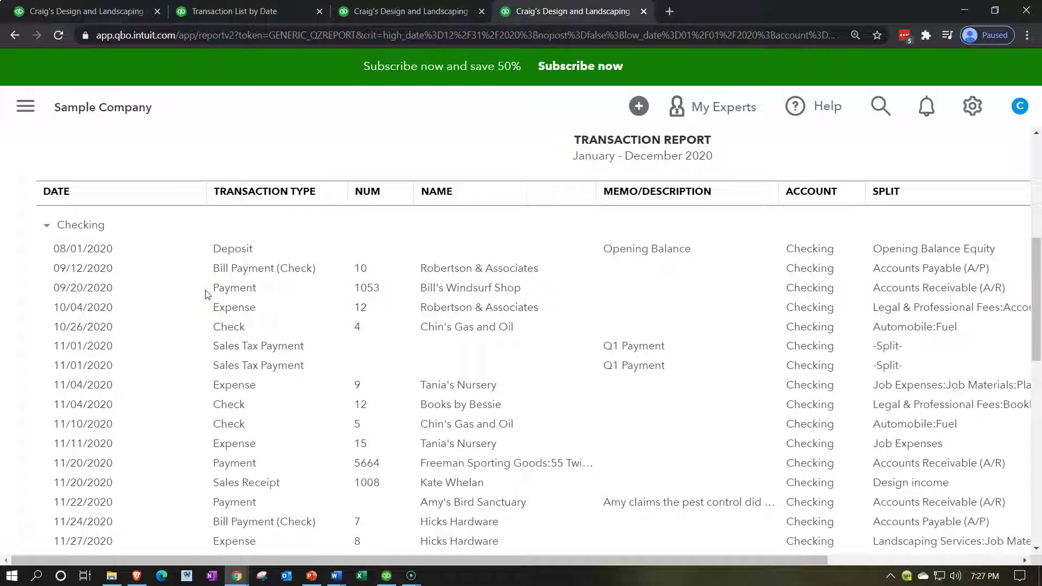
{"action": "scroll", "coordinate": [206, 294], "scroll_direction": "up", "scroll_amount": 3}
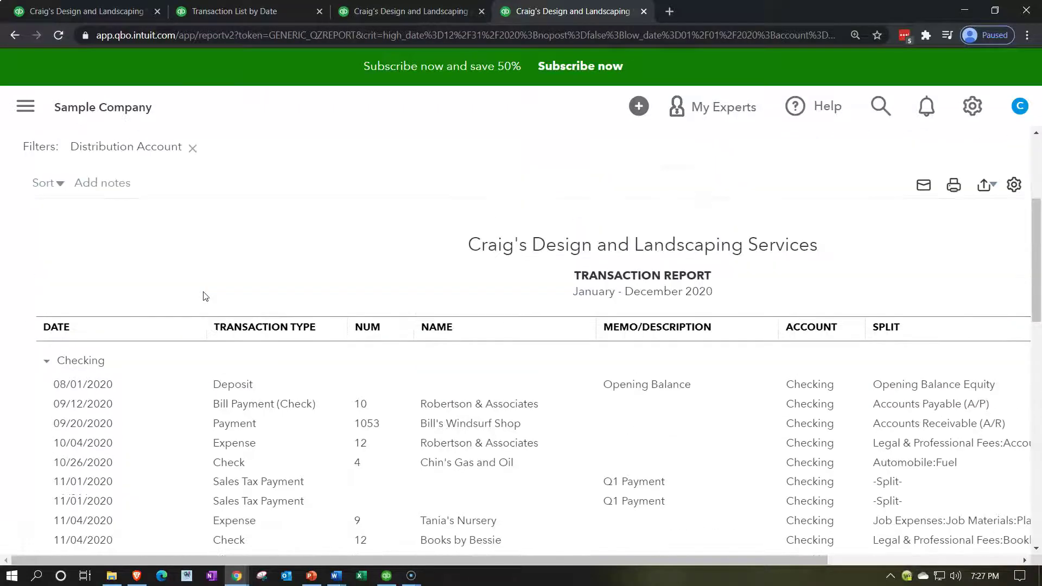
{"action": "scroll", "coordinate": [207, 295], "scroll_direction": "up", "scroll_amount": 4}
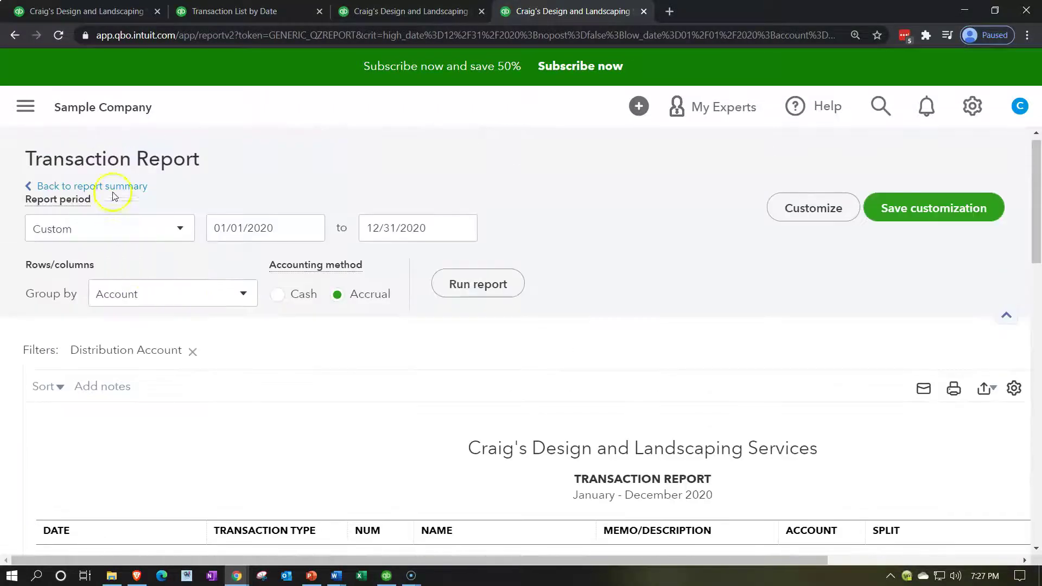
{"action": "left_click", "coordinate": [111, 187]}
{"action": "scroll", "coordinate": [218, 175], "scroll_direction": "down", "scroll_amount": 5}
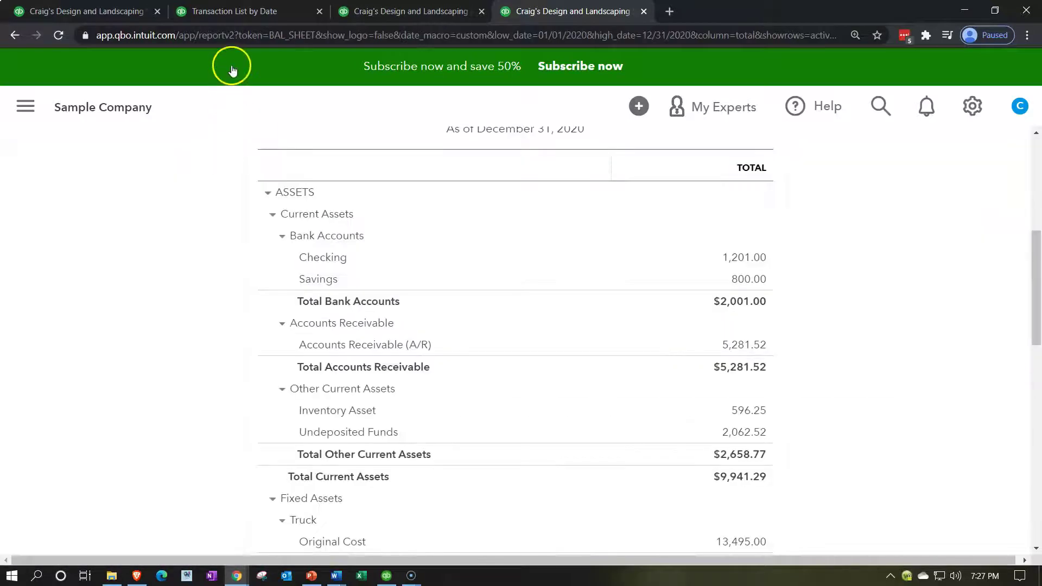
Switch to the Transaction List by Date tab, zoom out, and open the 09/20 payment record.
{"action": "left_click", "coordinate": [238, 13]}
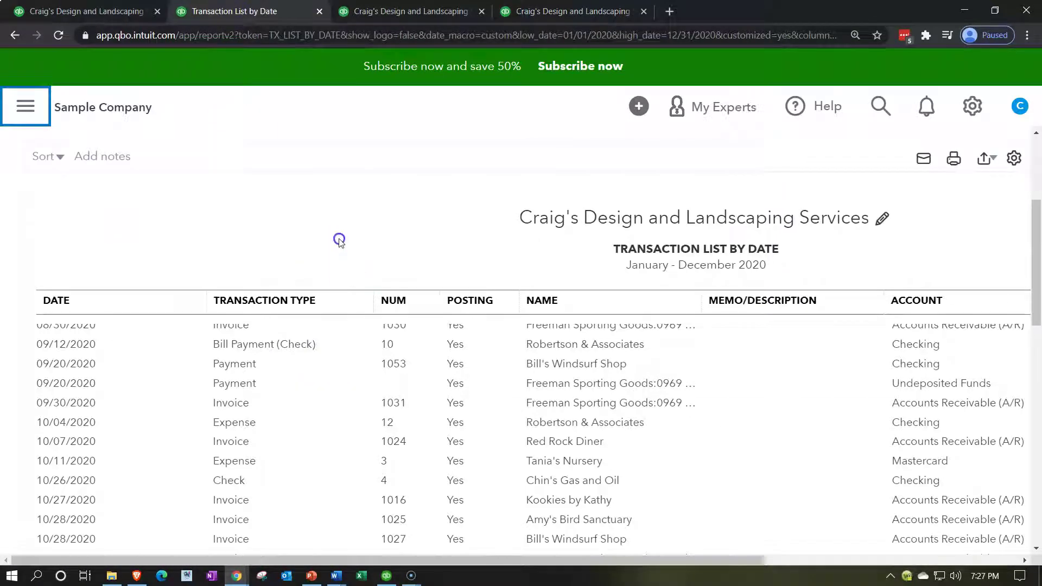
{"action": "key", "text": "ctrl+minus"}
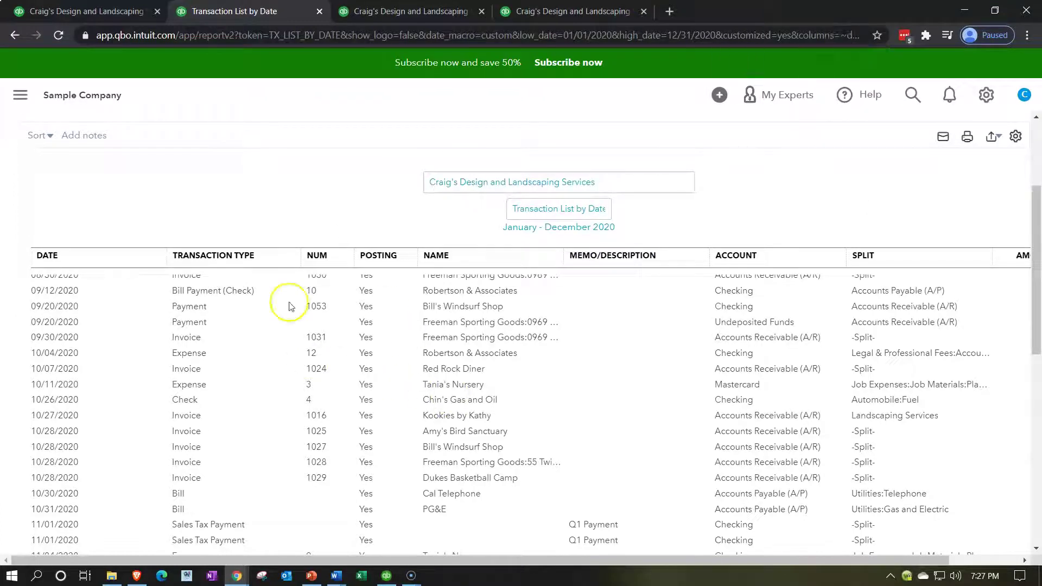
{"action": "left_click", "coordinate": [549, 322]}
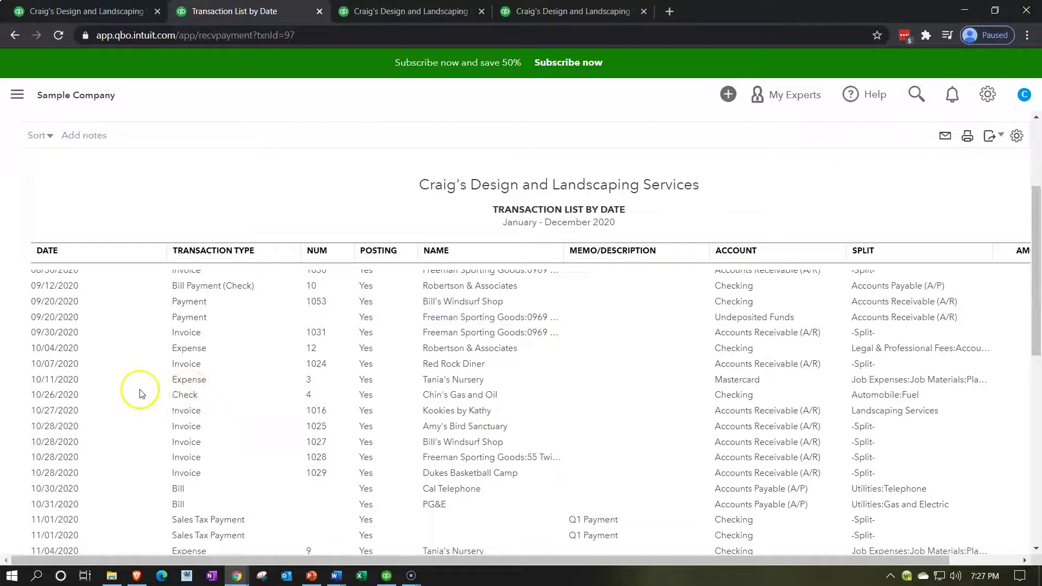
{"action": "scroll", "coordinate": [74, 303], "scroll_direction": "up", "scroll_amount": 1}
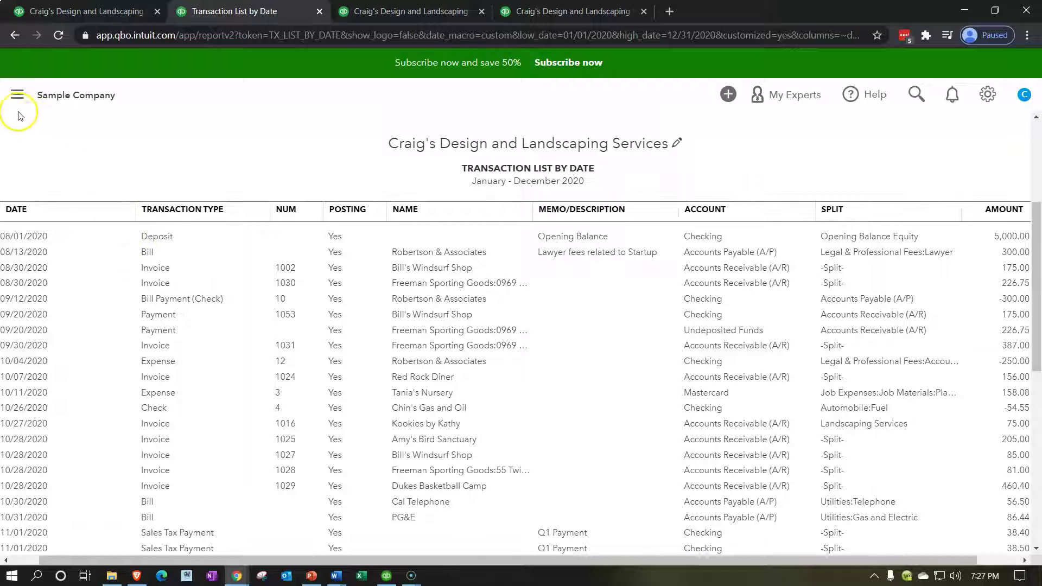
Collapse the left navigation so the report spans the full width through the Amount column.
{"action": "left_click", "coordinate": [17, 95]}
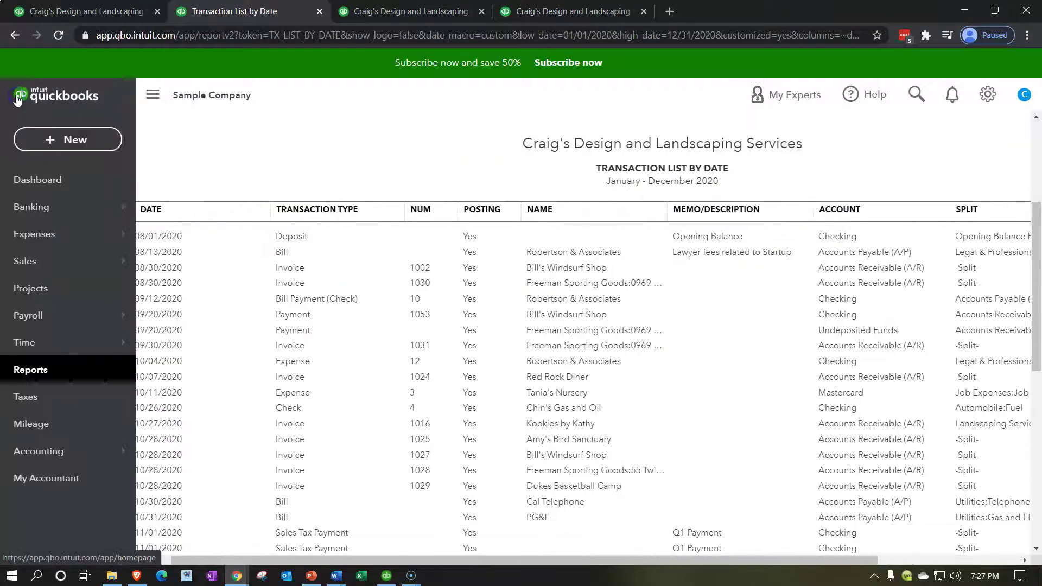
{"action": "left_click", "coordinate": [57, 140]}
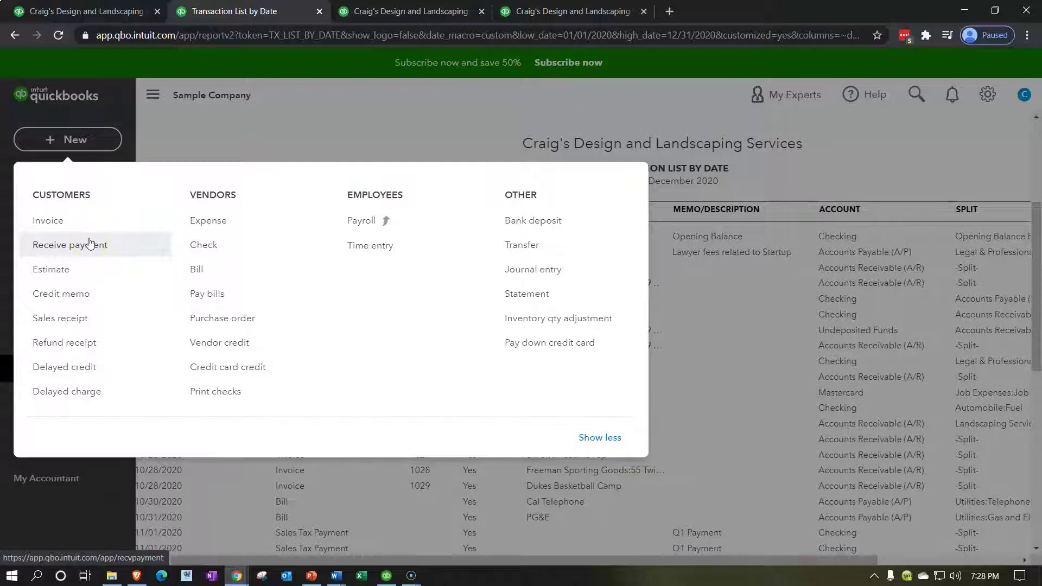
{"action": "left_click", "coordinate": [135, 108]}
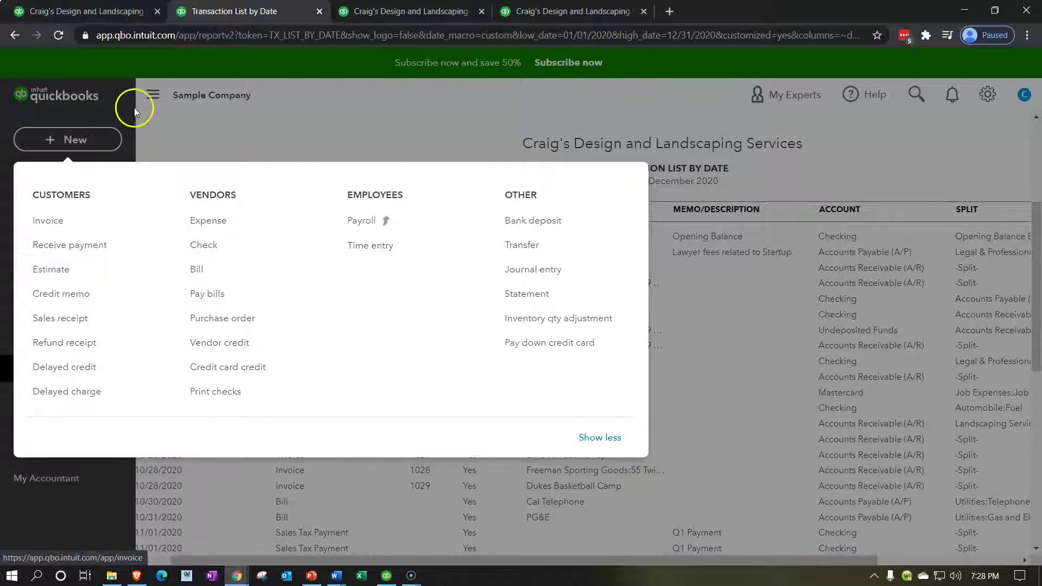
{"action": "left_click", "coordinate": [302, 126]}
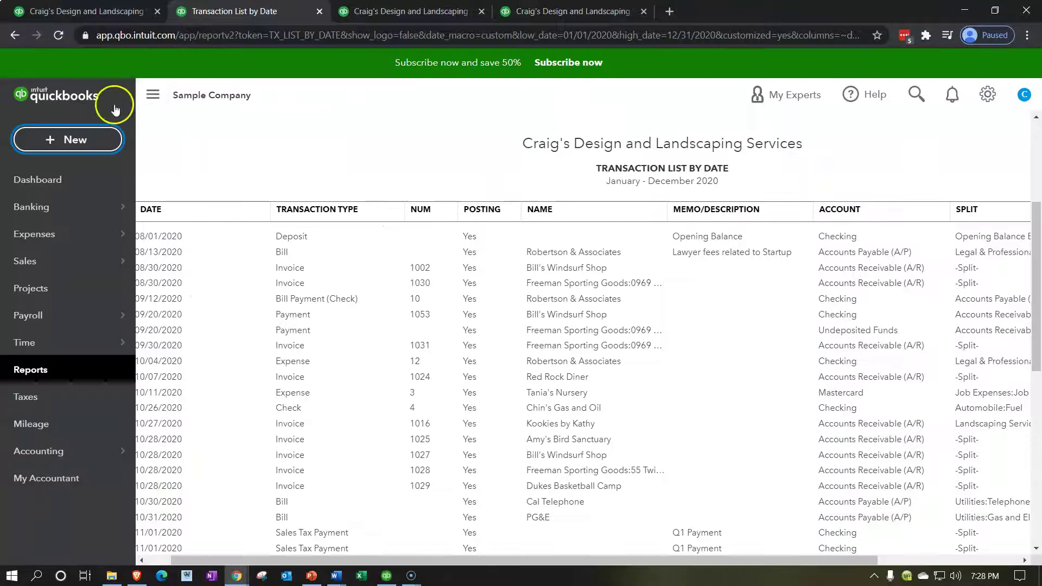
{"action": "left_click", "coordinate": [152, 95]}
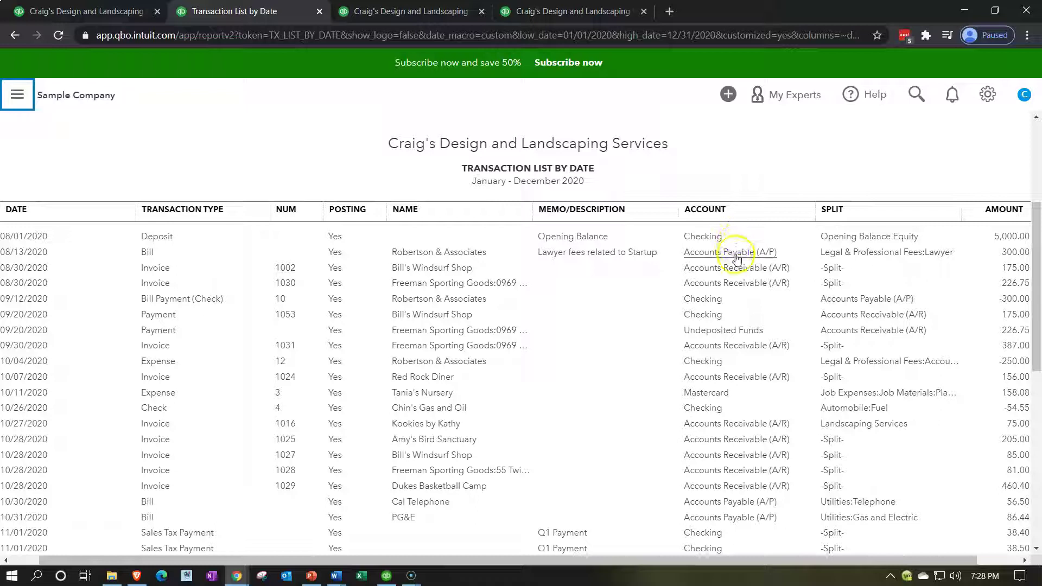
{"action": "left_click_drag", "start_coordinate": [784, 559], "coordinate": [818, 561]}
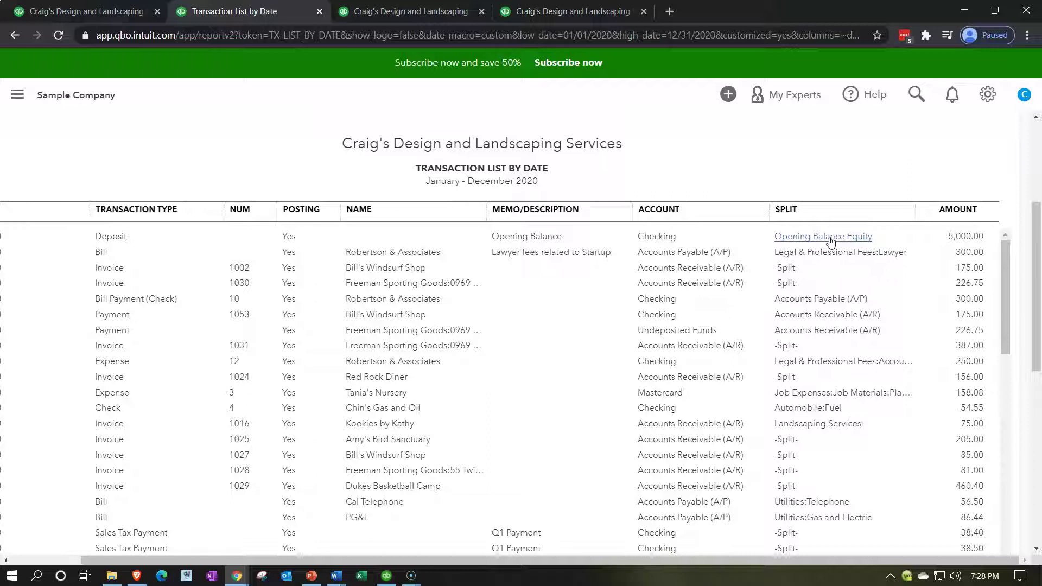
{"action": "left_click", "coordinate": [789, 279]}
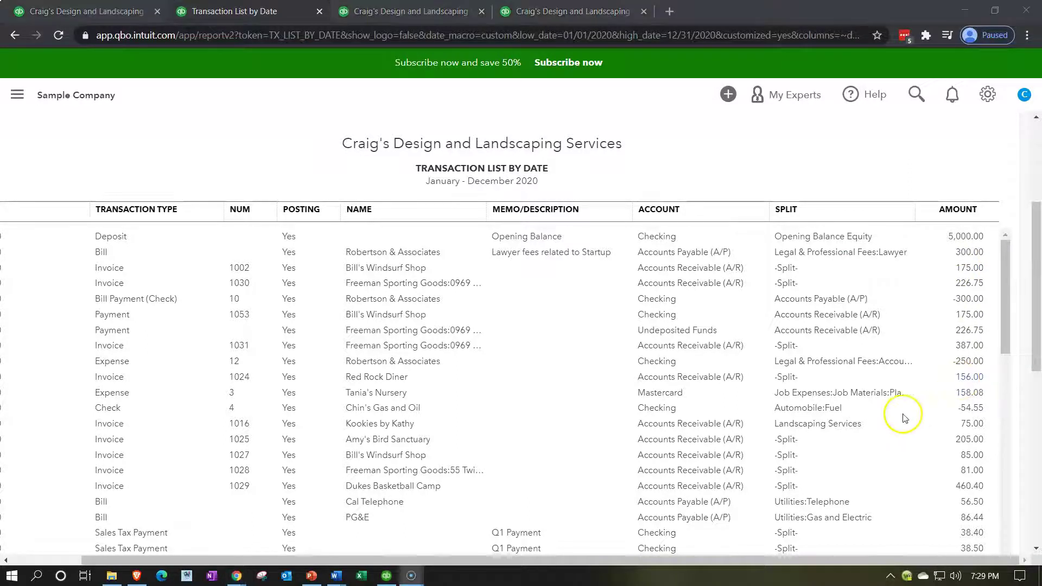
{"action": "scroll", "coordinate": [901, 416], "scroll_direction": "up", "scroll_amount": 4}
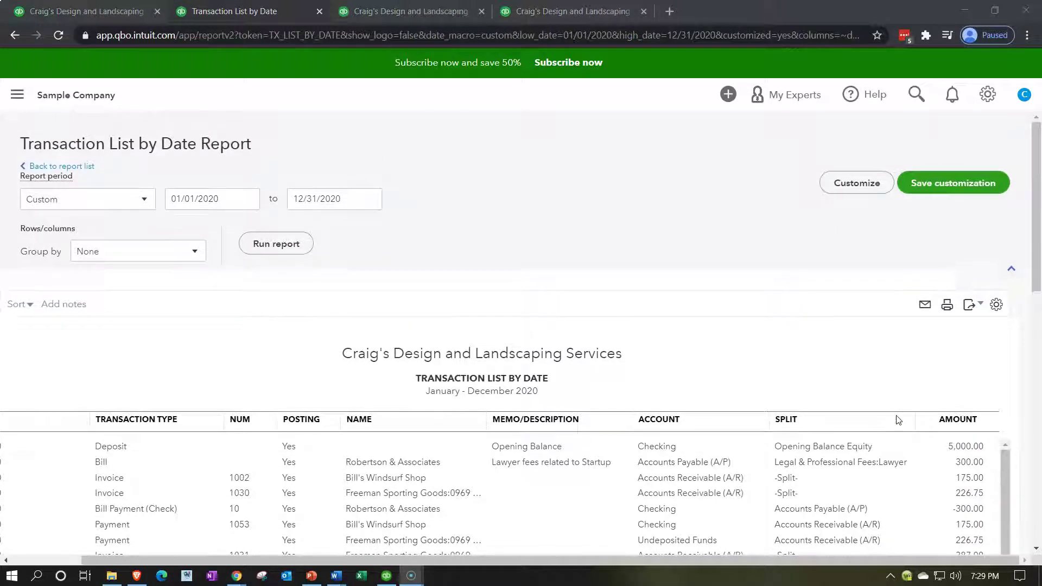
{"action": "left_click", "coordinate": [895, 417]}
{"action": "scroll", "coordinate": [201, 458], "scroll_direction": "down", "scroll_amount": 2}
{"action": "scroll", "coordinate": [201, 459], "scroll_direction": "up", "scroll_amount": 2}
{"action": "scroll", "coordinate": [651, 165], "scroll_direction": "down", "scroll_amount": 1}
{"action": "scroll", "coordinate": [651, 164], "scroll_direction": "down", "scroll_amount": 3}
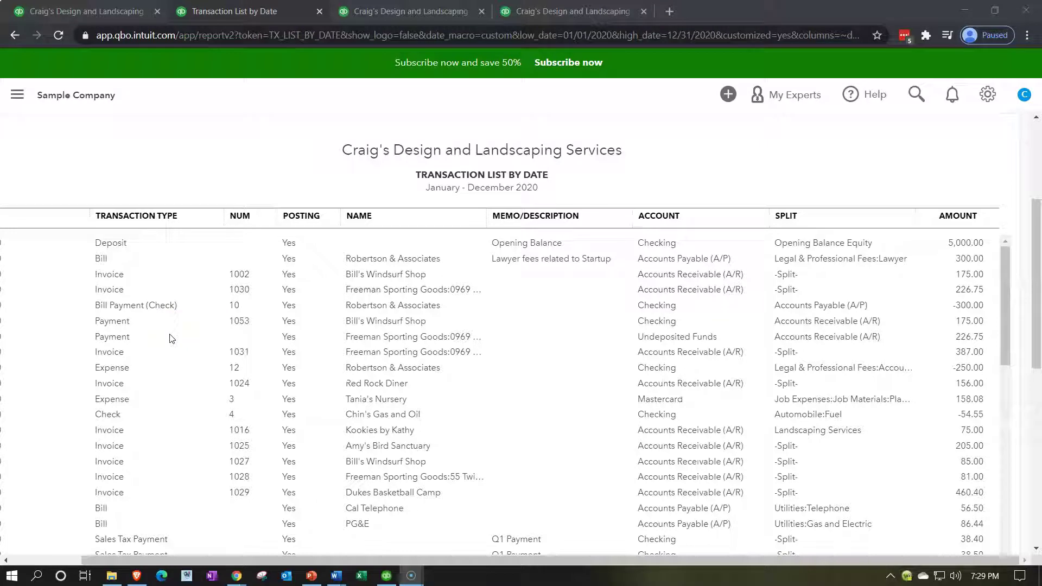
{"action": "scroll", "coordinate": [426, 423], "scroll_direction": "up", "scroll_amount": 4}
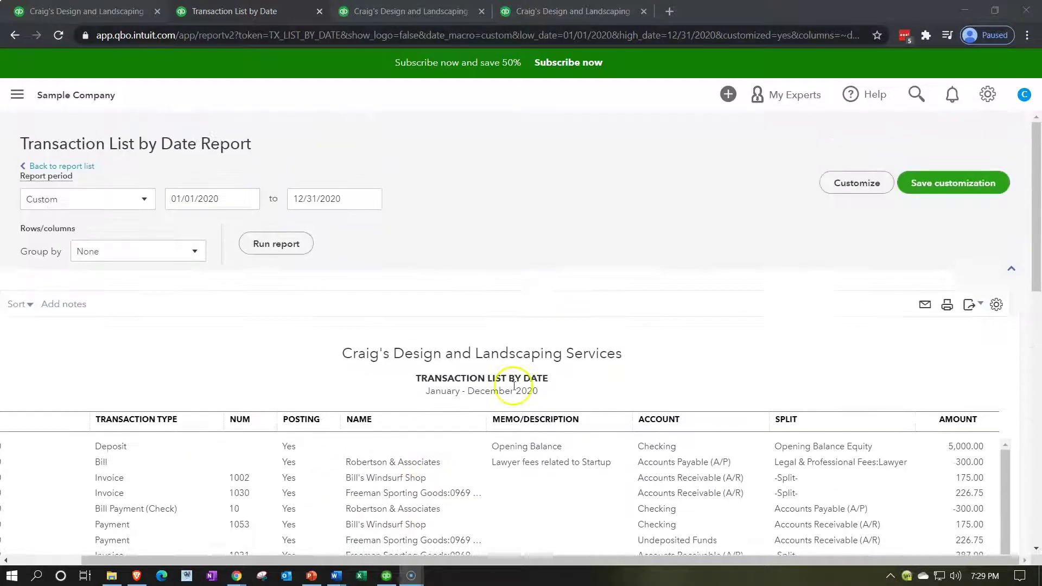
{"action": "left_click", "coordinate": [838, 194]}
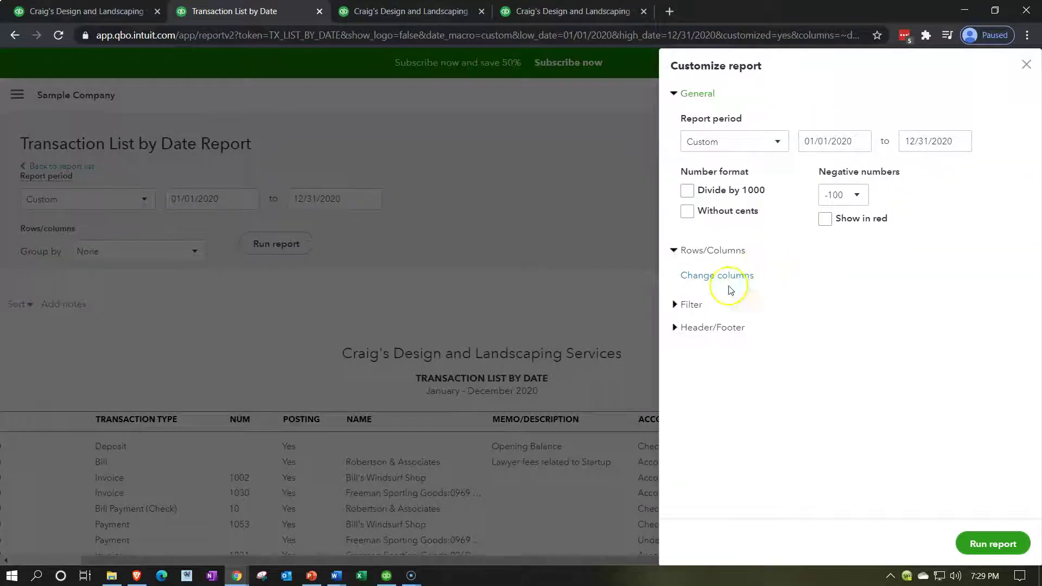
{"action": "left_click", "coordinate": [676, 304]}
{"action": "scroll", "coordinate": [808, 256], "scroll_direction": "down", "scroll_amount": 1}
{"action": "scroll", "coordinate": [808, 256], "scroll_direction": "down", "scroll_amount": 3}
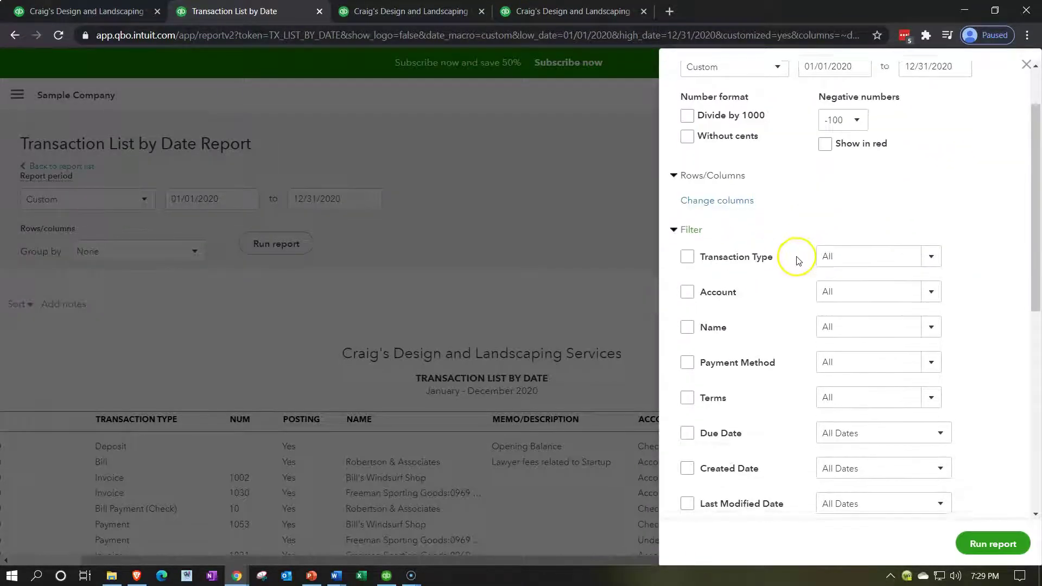
{"action": "left_click", "coordinate": [939, 196]}
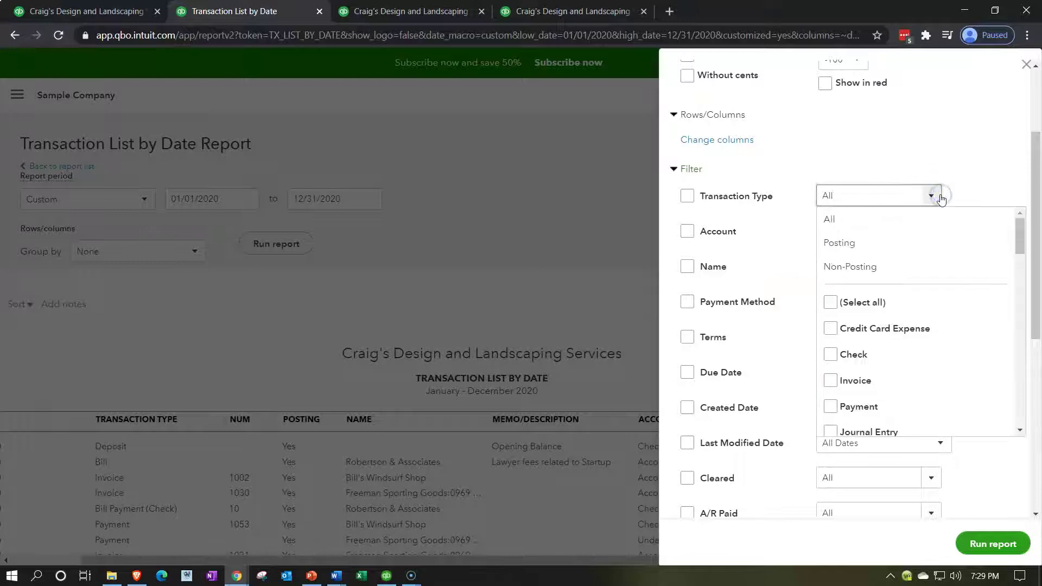
{"action": "scroll", "coordinate": [929, 338], "scroll_direction": "down", "scroll_amount": 1}
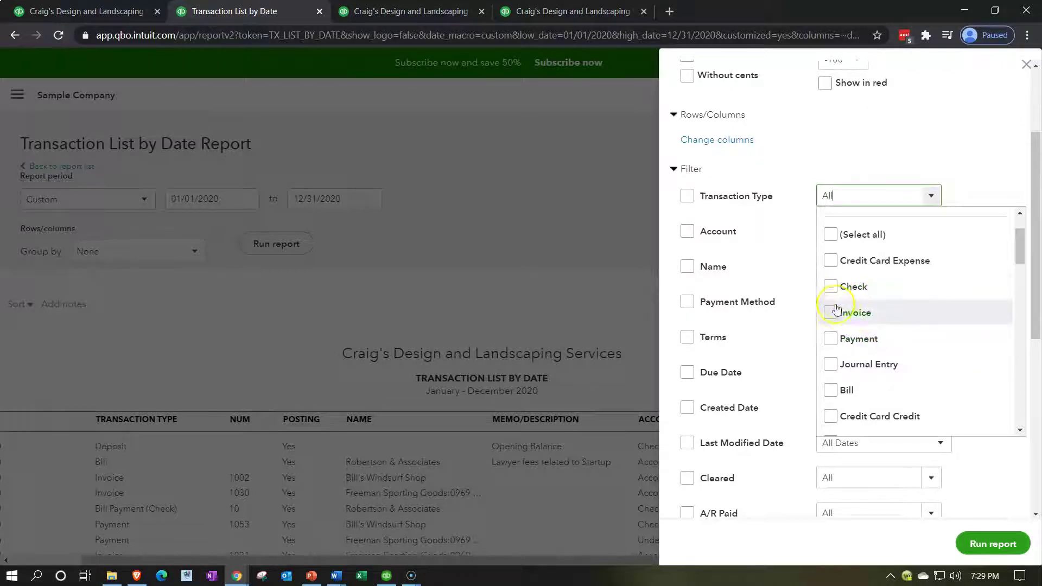
{"action": "scroll", "coordinate": [843, 340], "scroll_direction": "down", "scroll_amount": 1}
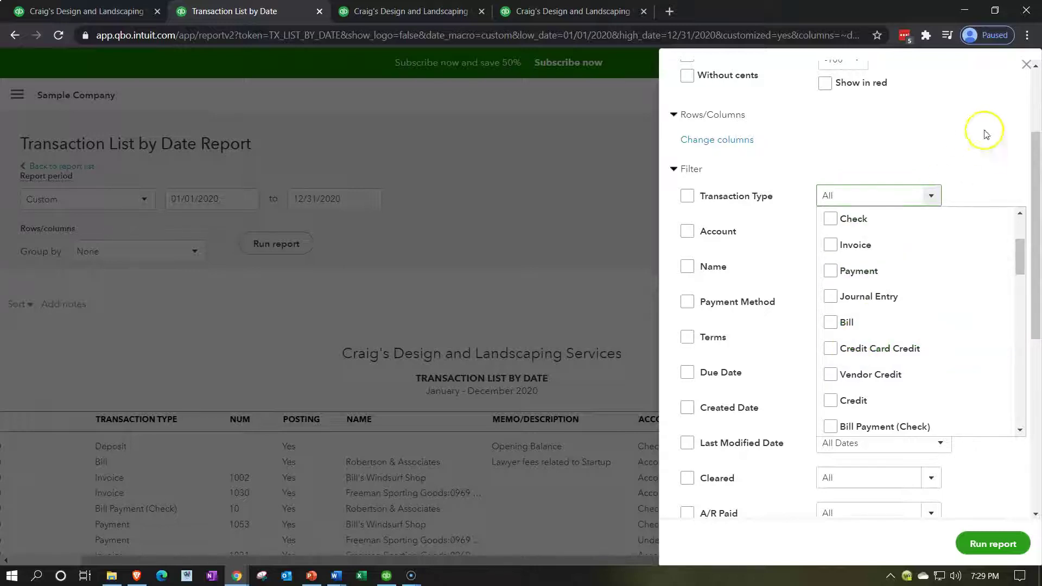
{"action": "left_click", "coordinate": [1027, 65]}
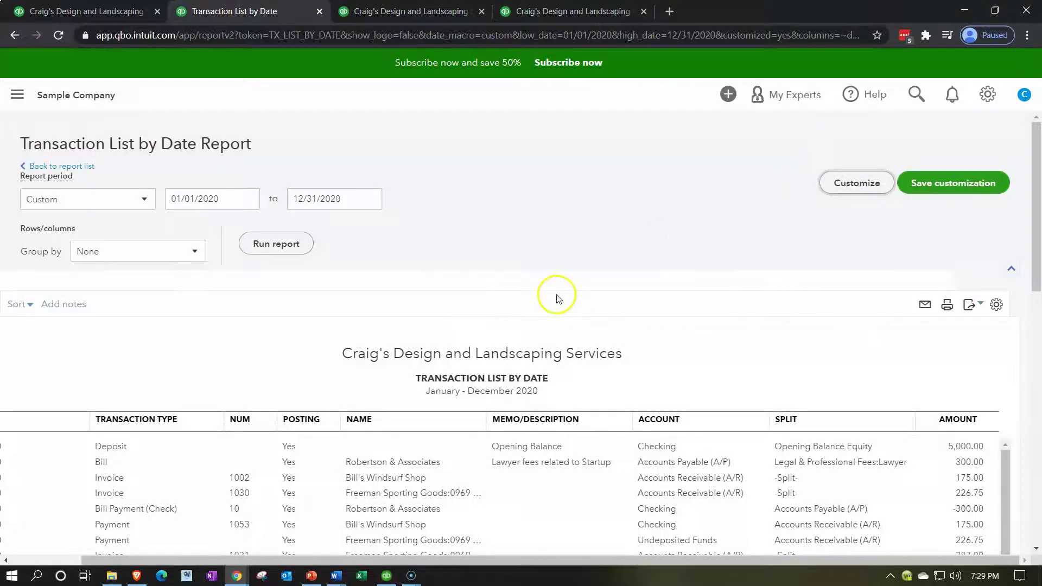
{"action": "scroll", "coordinate": [556, 297], "scroll_direction": "down", "scroll_amount": 10}
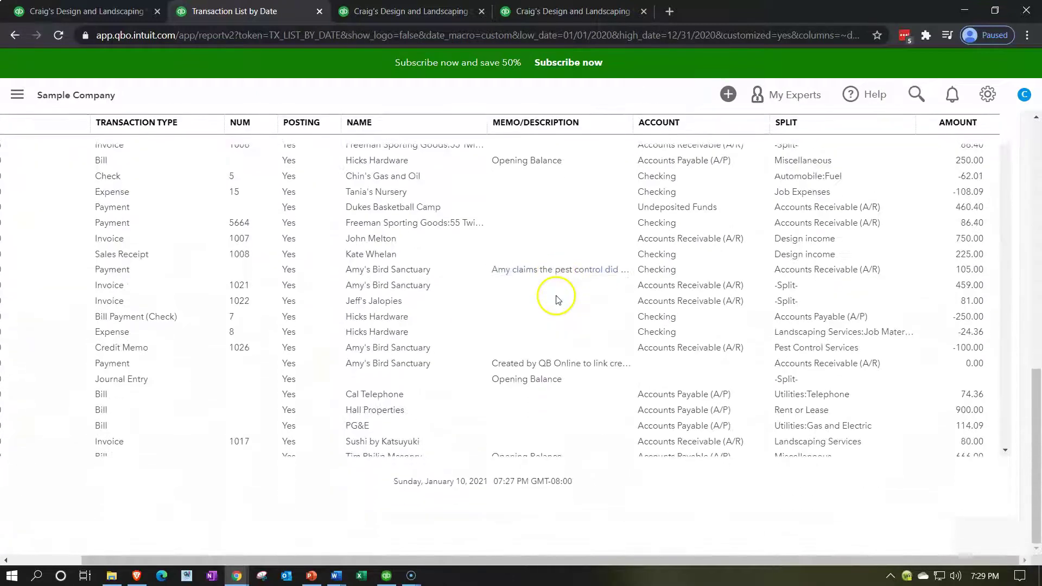
{"action": "scroll", "coordinate": [564, 378], "scroll_direction": "down", "scroll_amount": 9}
{"action": "scroll", "coordinate": [565, 379], "scroll_direction": "down", "scroll_amount": 8}
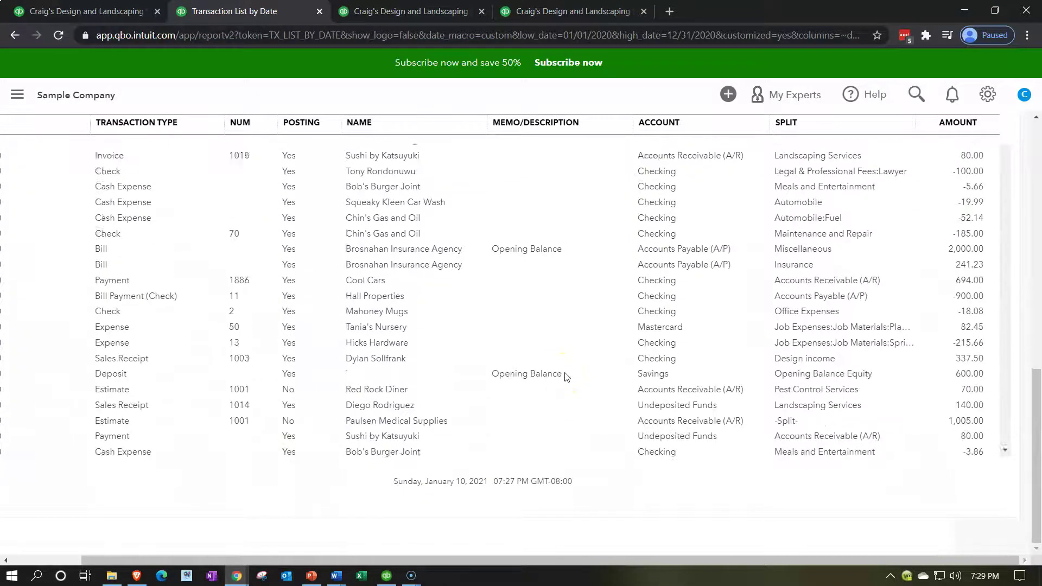
{"action": "scroll", "coordinate": [566, 374], "scroll_direction": "down", "scroll_amount": 10}
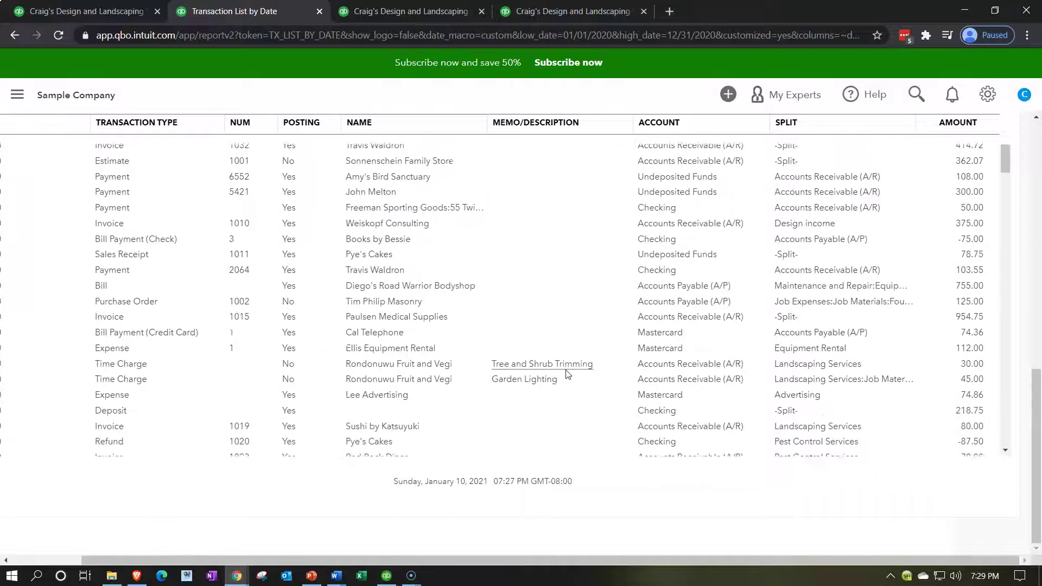
{"action": "scroll", "coordinate": [567, 372], "scroll_direction": "down", "scroll_amount": 2}
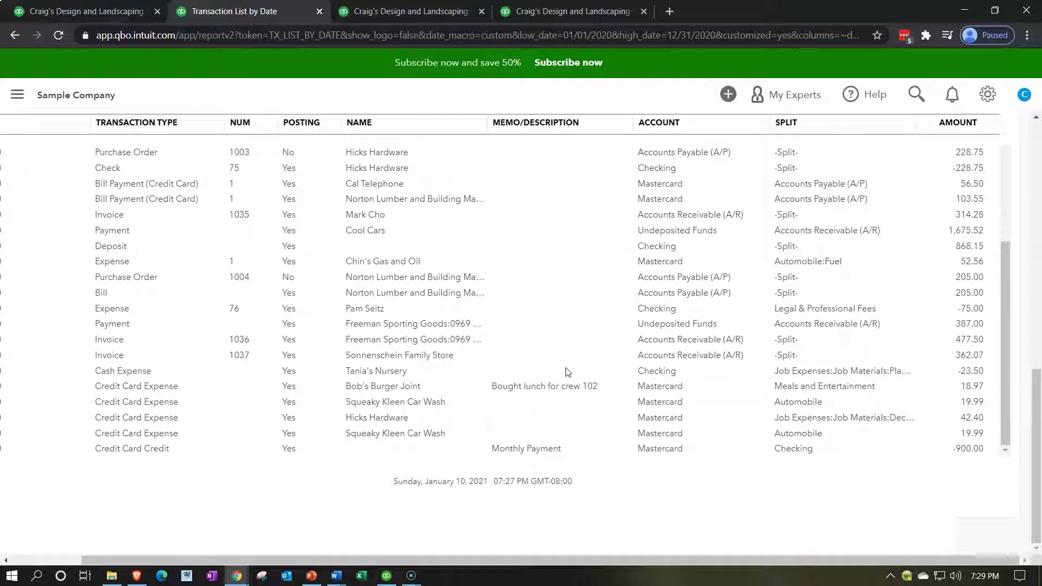
{"action": "scroll", "coordinate": [568, 372], "scroll_direction": "up", "scroll_amount": 15}
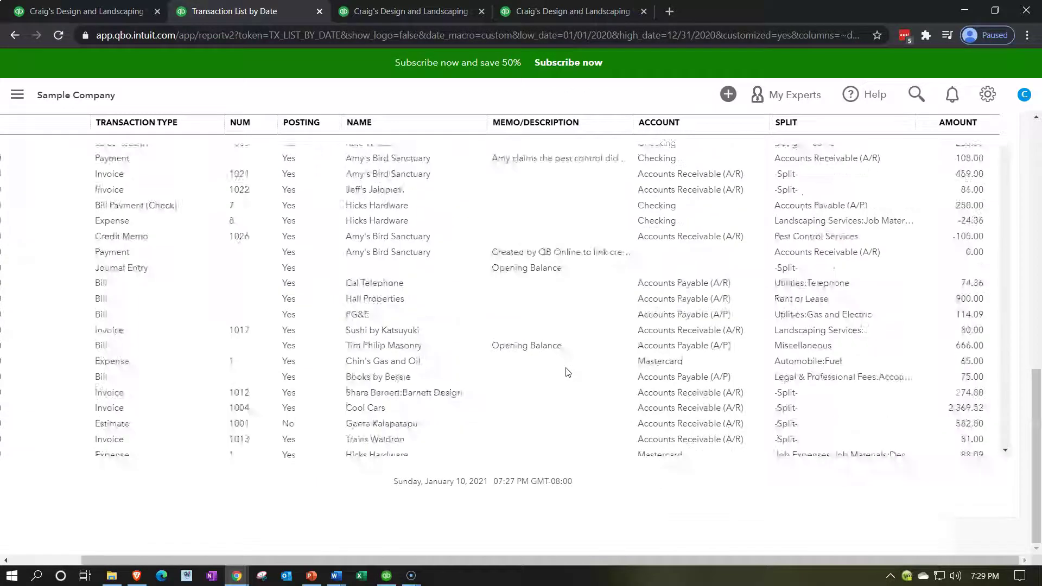
{"action": "scroll", "coordinate": [567, 372], "scroll_direction": "up", "scroll_amount": 15}
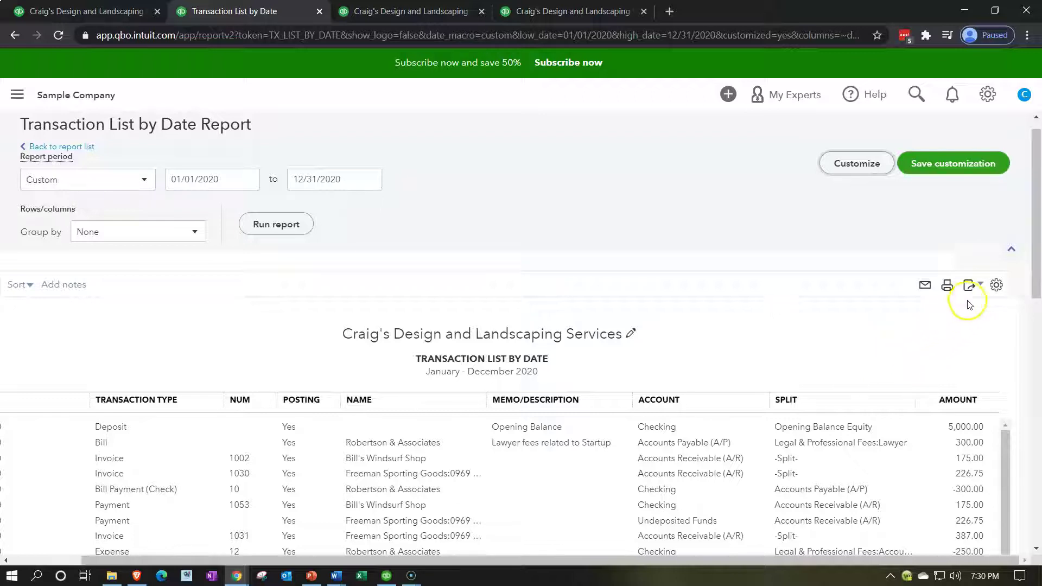
Customize the report to hide cents and show negative numbers in parentheses like (100).
{"action": "left_click", "coordinate": [856, 173]}
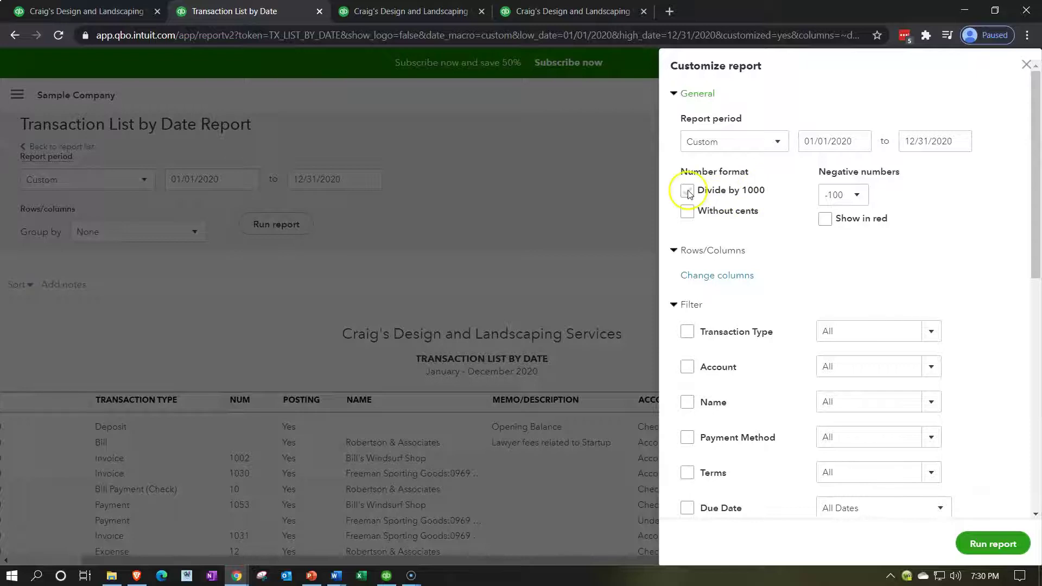
{"action": "left_click", "coordinate": [687, 211]}
{"action": "left_click", "coordinate": [834, 200]}
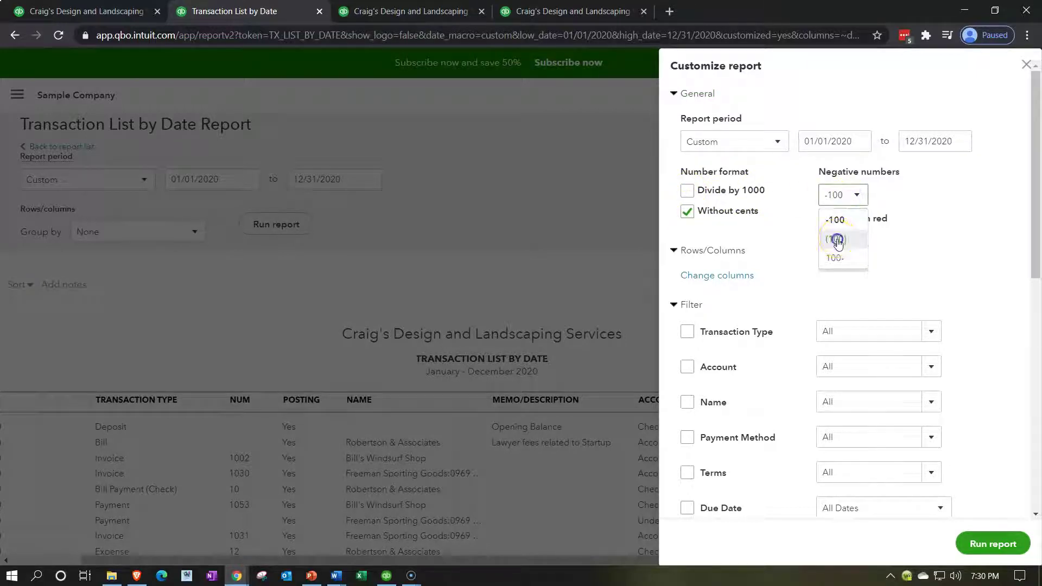
{"action": "left_click", "coordinate": [838, 239]}
{"action": "left_click", "coordinate": [825, 224]}
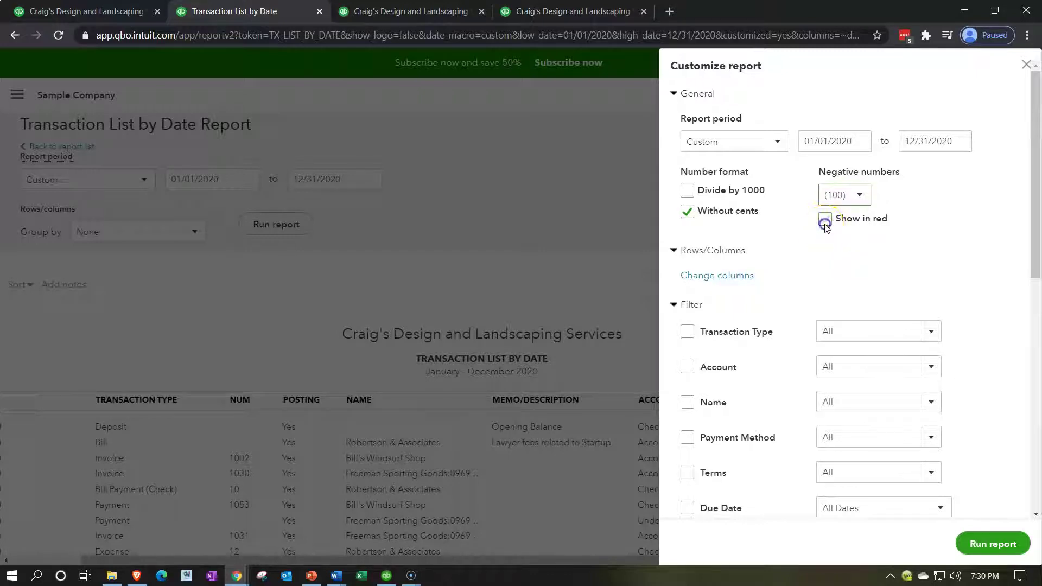
{"action": "scroll", "coordinate": [894, 251], "scroll_direction": "down", "scroll_amount": 10}
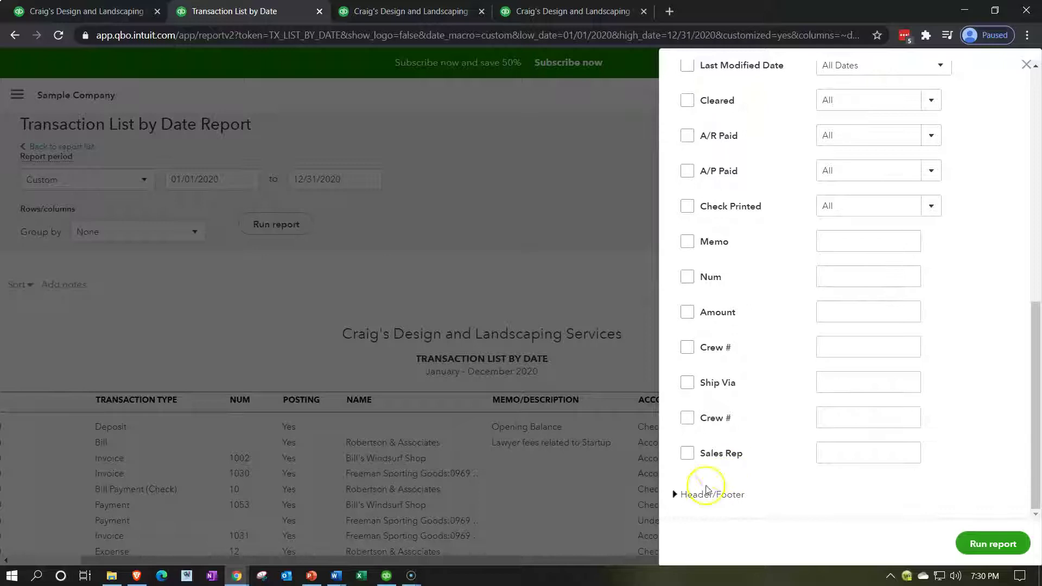
Remove the date and time prepared from the footer and rerun the report.
{"action": "left_click", "coordinate": [676, 494]}
{"action": "scroll", "coordinate": [706, 429], "scroll_direction": "down", "scroll_amount": 4}
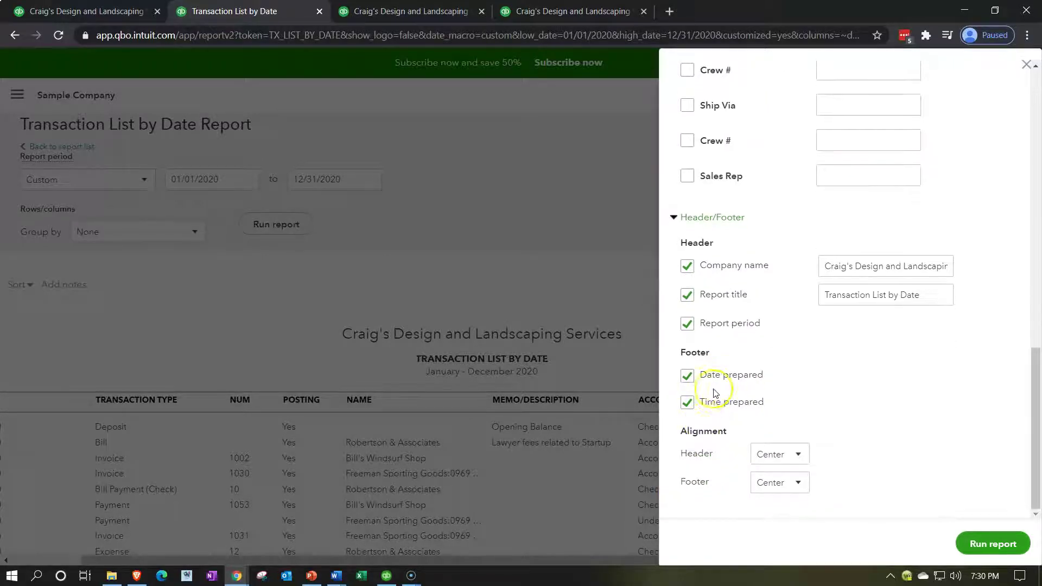
{"action": "left_click", "coordinate": [685, 384]}
{"action": "left_click", "coordinate": [687, 403]}
{"action": "left_click", "coordinate": [687, 376]}
{"action": "left_click", "coordinate": [919, 378]}
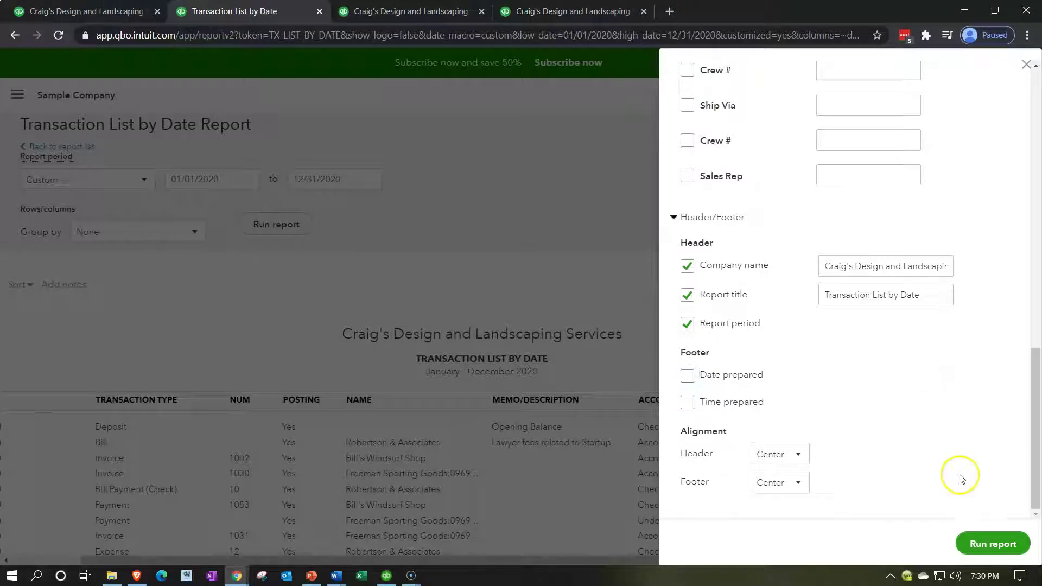
{"action": "left_click", "coordinate": [997, 540]}
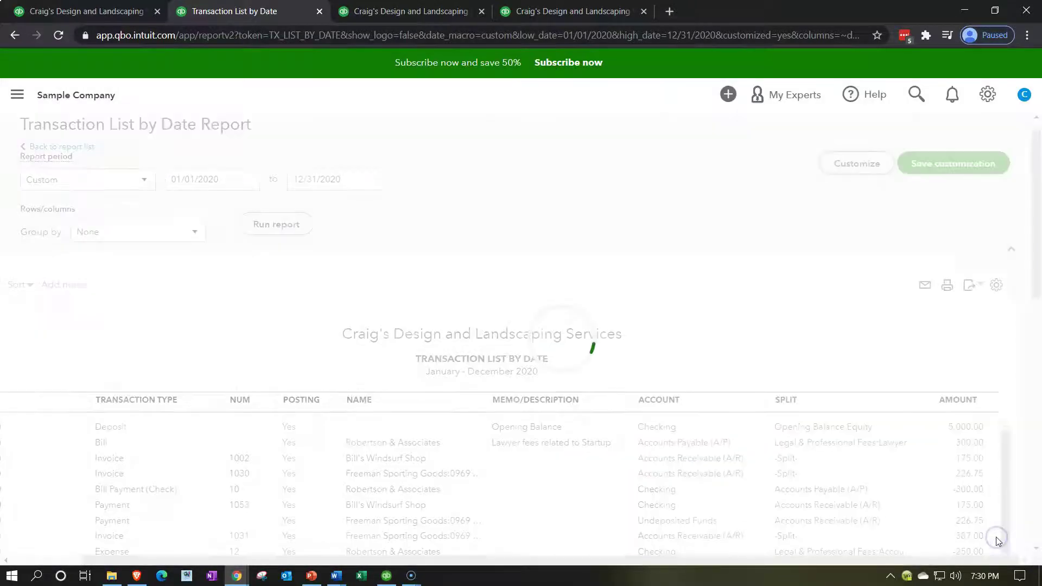
{"action": "scroll", "coordinate": [996, 537], "scroll_direction": "down", "scroll_amount": 3}
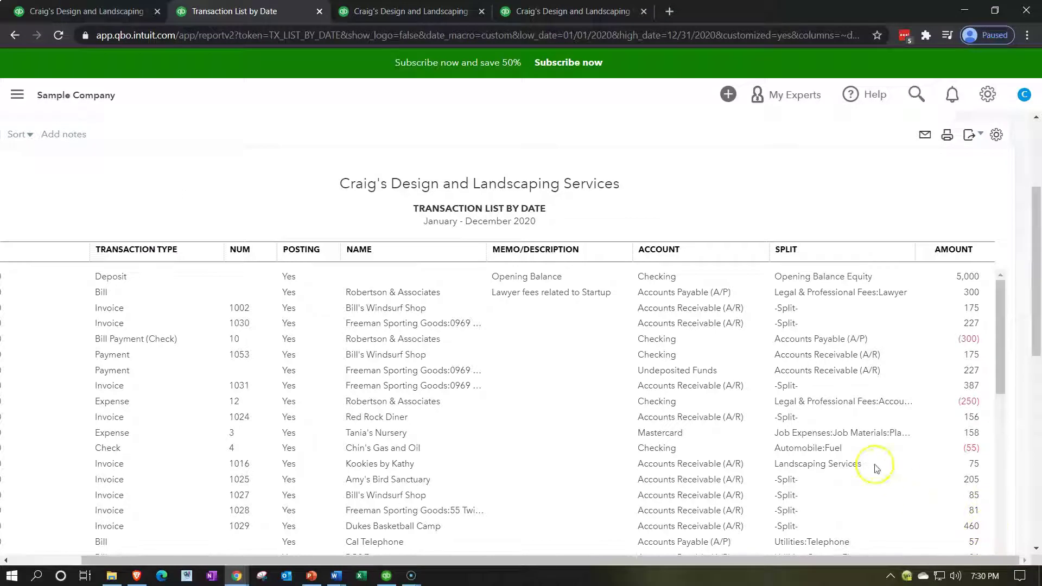
Export the Transaction List by Date as a 4-page PDF, then minimize Chrome.
{"action": "left_click", "coordinate": [970, 134]}
{"action": "left_click", "coordinate": [896, 175]}
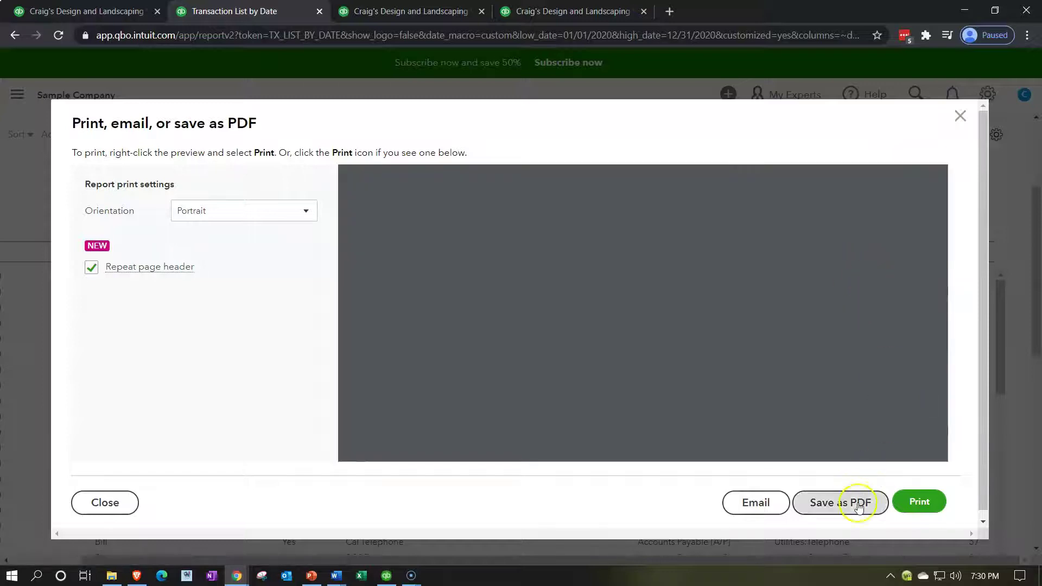
{"action": "left_click", "coordinate": [856, 507]}
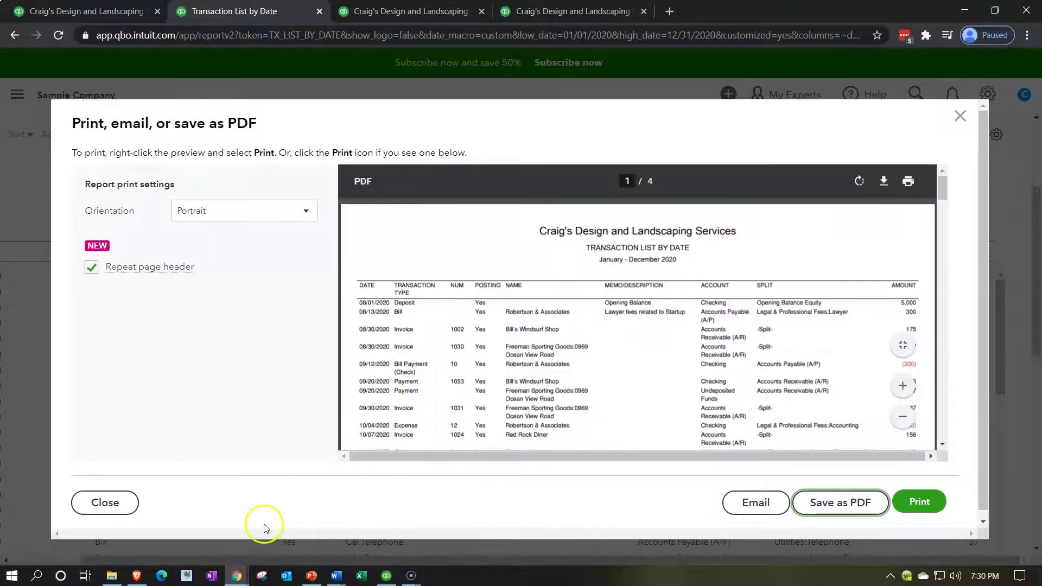
{"action": "left_click", "coordinate": [205, 535]}
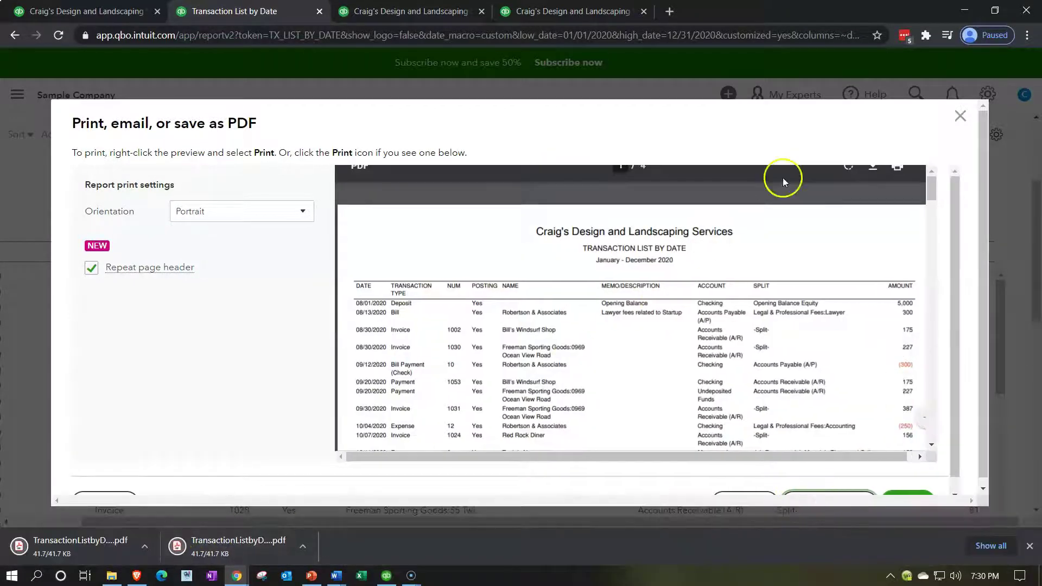
{"action": "left_click", "coordinate": [965, 10]}
Open the QuickBooks Online Reports > Part One Navigation > Financial Stmts folder in a smaller window.
{"action": "left_click", "coordinate": [962, 10]}
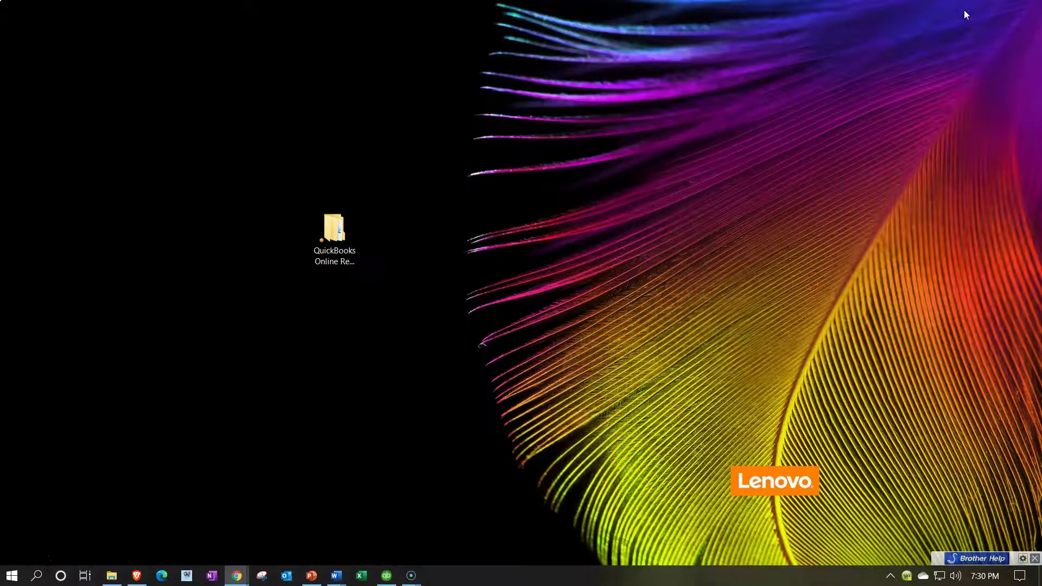
{"action": "left_click", "coordinate": [326, 245]}
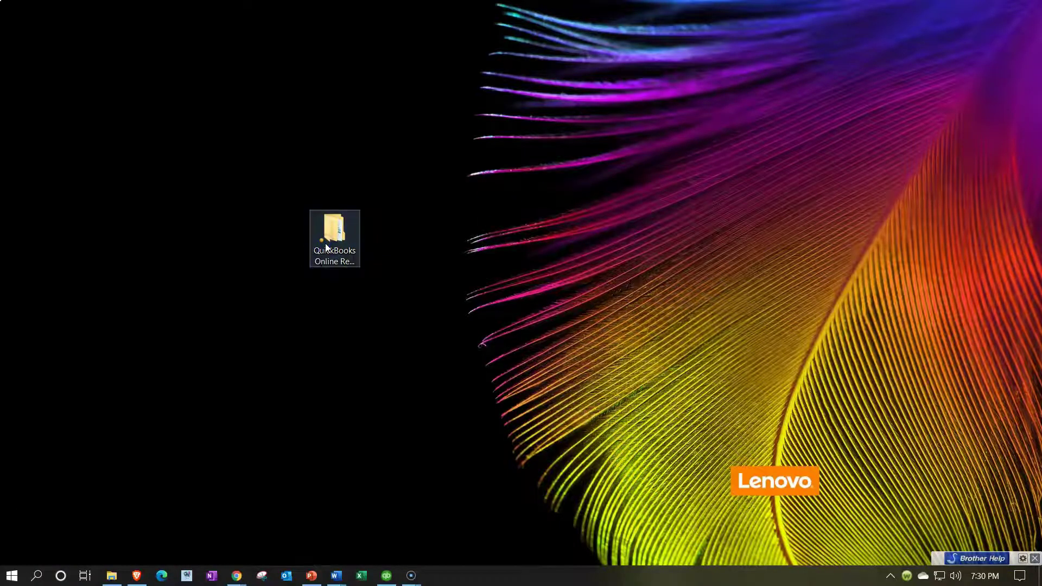
{"action": "double_click", "coordinate": [326, 247]}
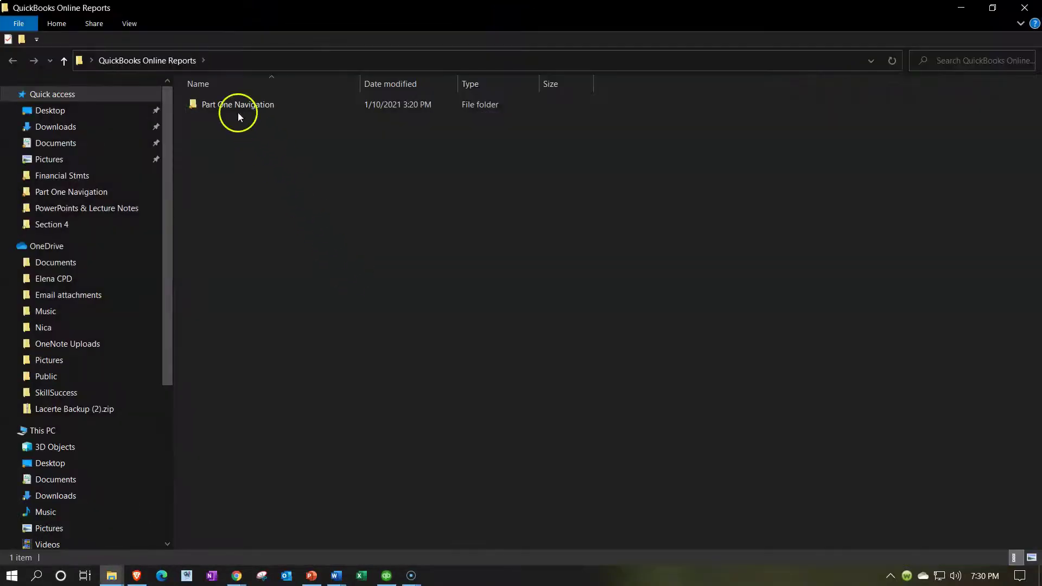
{"action": "double_click", "coordinate": [232, 105]}
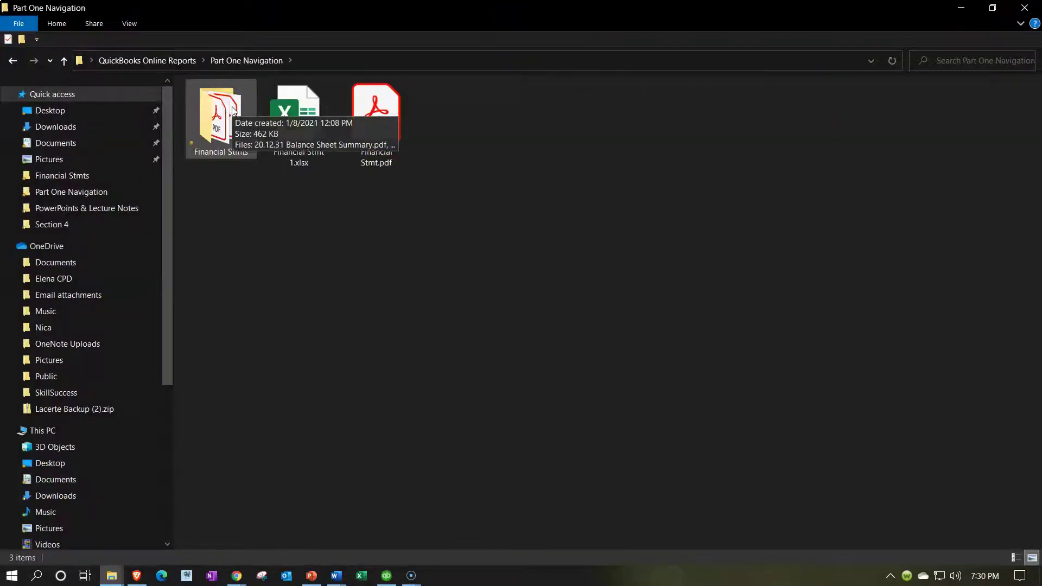
{"action": "double_click", "coordinate": [232, 110]}
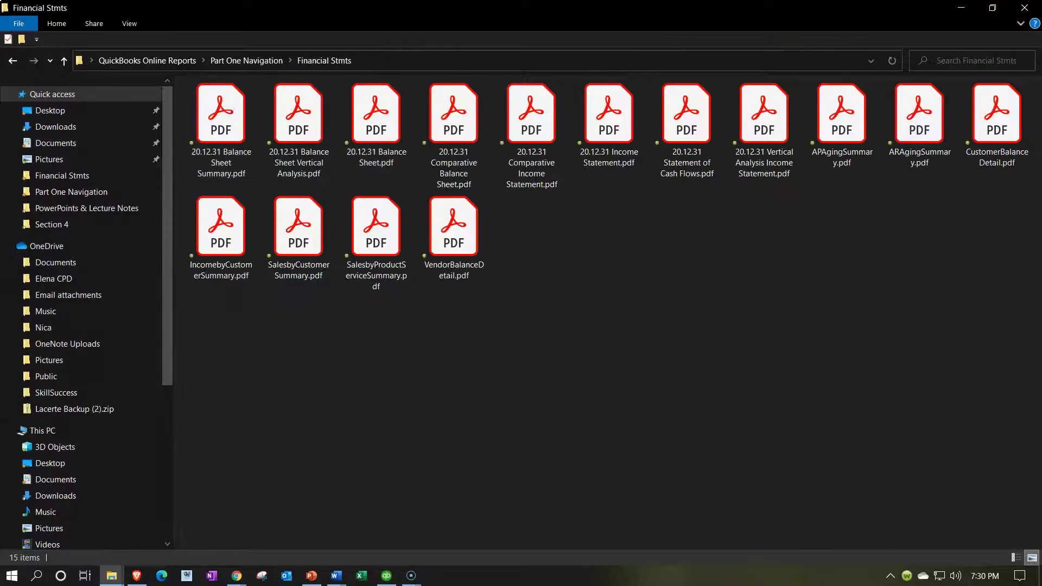
{"action": "left_click", "coordinate": [993, 7]}
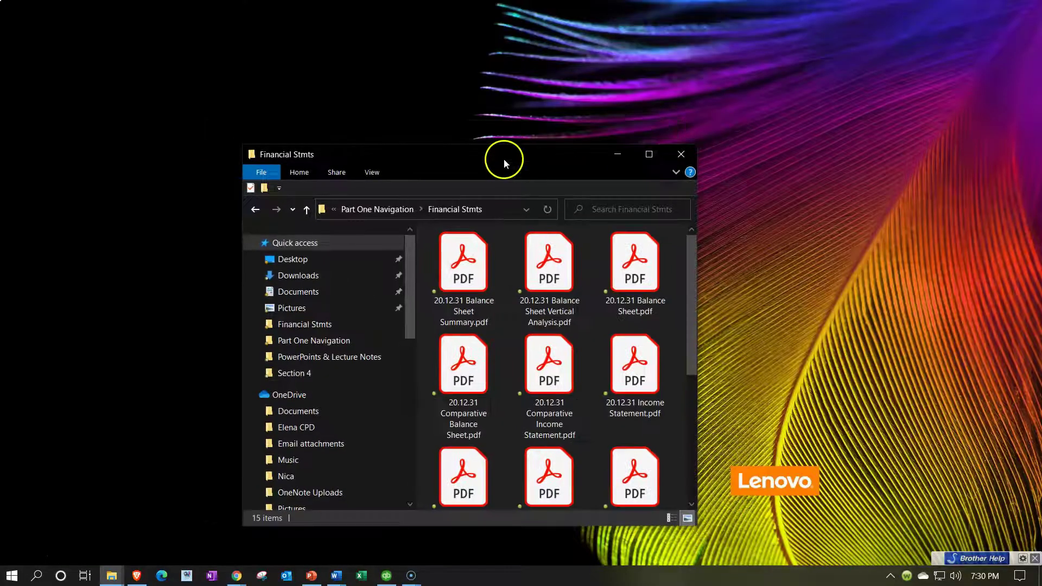
{"action": "left_click_drag", "start_coordinate": [504, 161], "coordinate": [778, 62]}
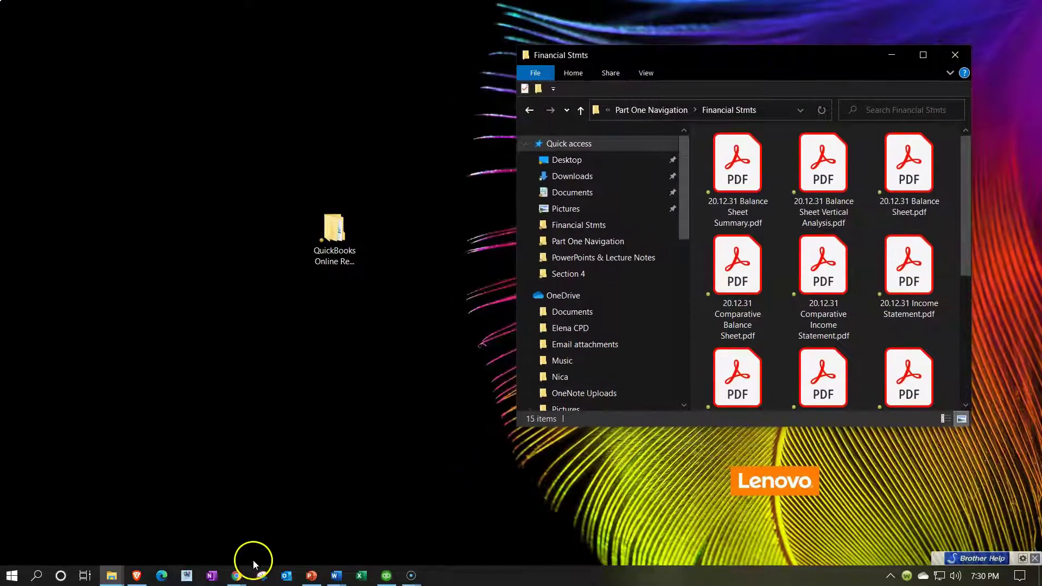
Copy the downloaded TransactionListbyDate (1).pdf from the browser into the Financial Stmts folder.
{"action": "left_click", "coordinate": [237, 574]}
{"action": "left_click", "coordinate": [278, 496]}
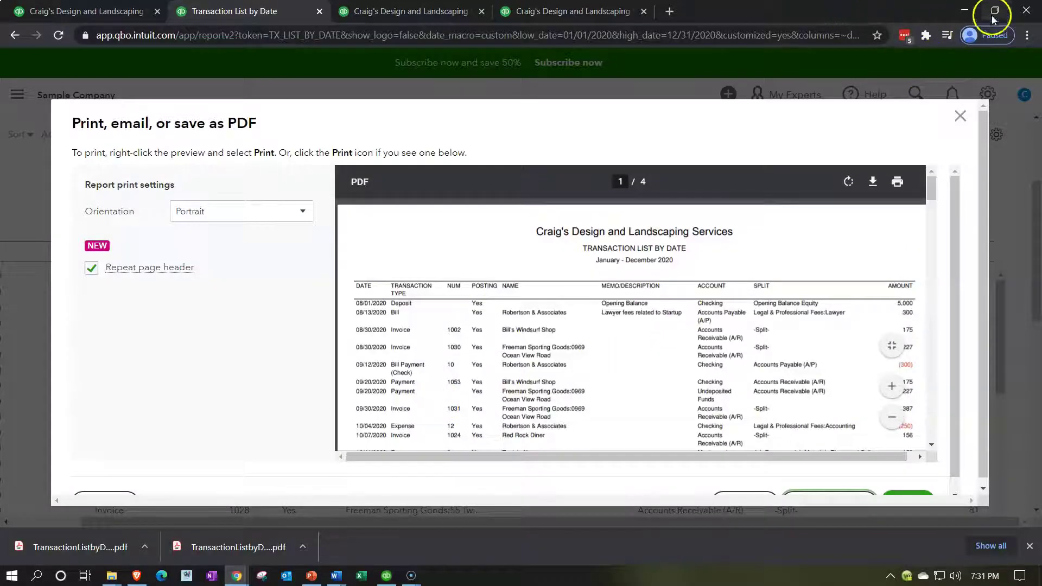
{"action": "left_click", "coordinate": [993, 16]}
{"action": "left_click_drag", "start_coordinate": [550, 173], "coordinate": [325, 150]}
{"action": "left_click", "coordinate": [173, 410]}
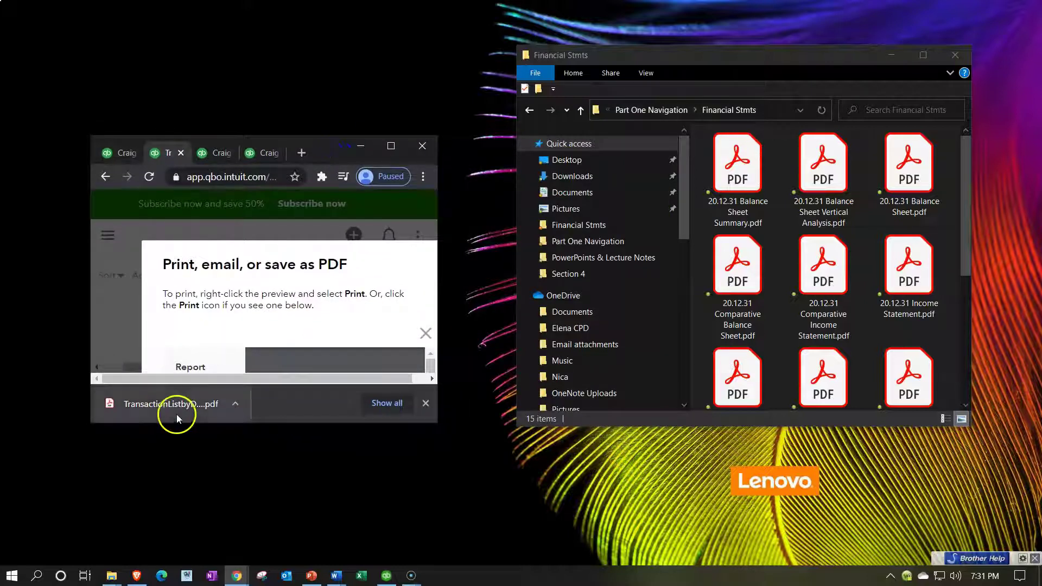
{"action": "left_click_drag", "start_coordinate": [172, 408], "coordinate": [868, 256]}
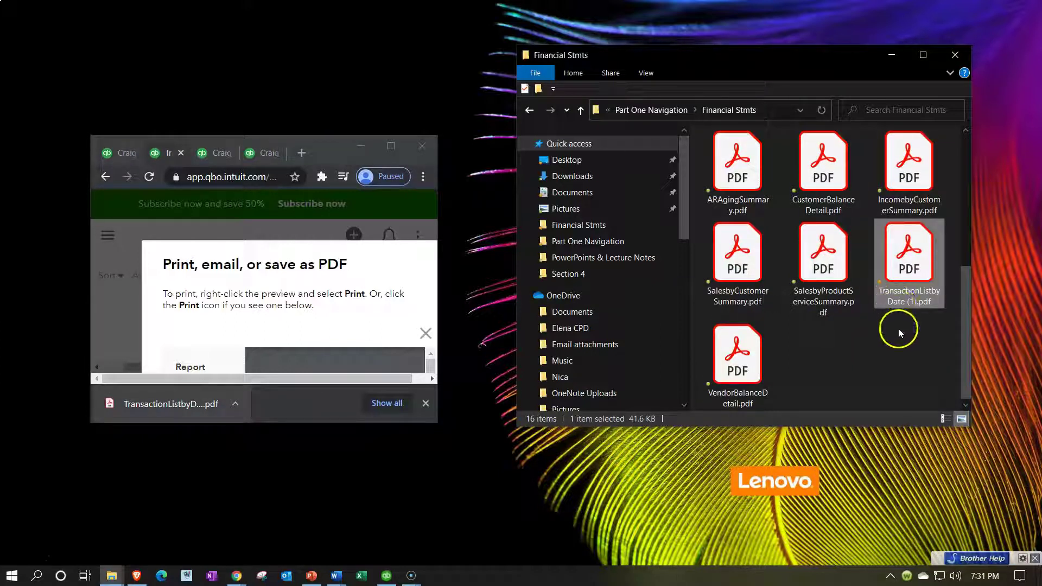
Open Financial Stmt 1.xlsx from Part One Navigation and add a blank Sheet1.
{"action": "left_click", "coordinate": [930, 56]}
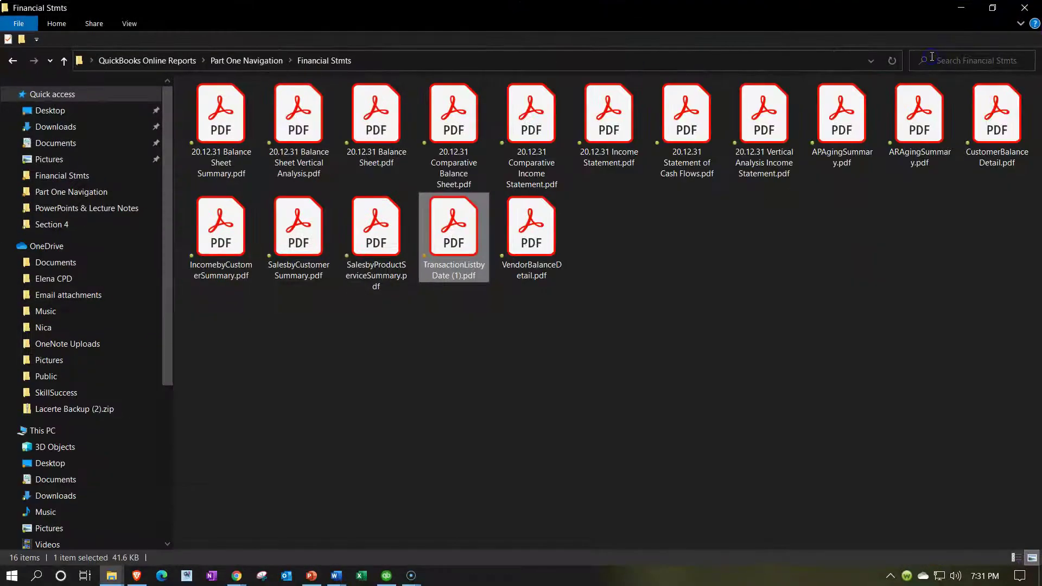
{"action": "left_click", "coordinate": [249, 61]}
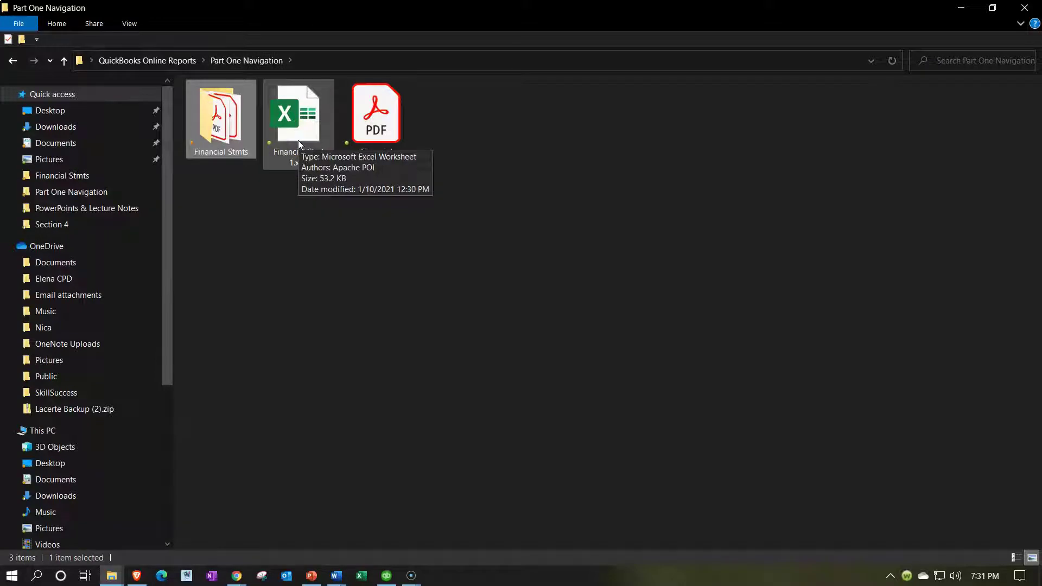
{"action": "double_click", "coordinate": [324, 132]}
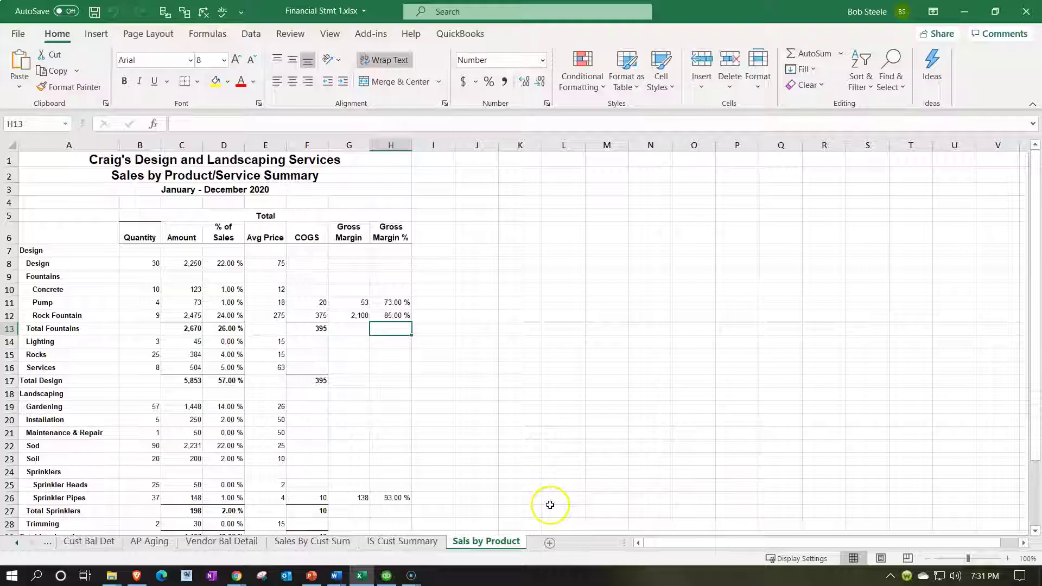
{"action": "left_click", "coordinate": [550, 543]}
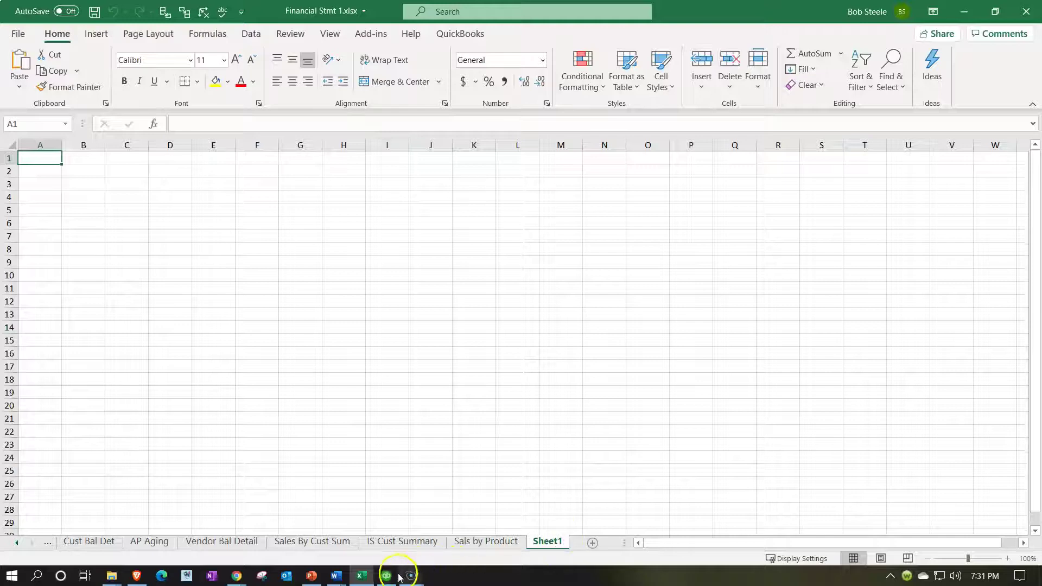
Bring the browser back to full screen and close the Print/PDF preview.
{"action": "left_click", "coordinate": [367, 579]}
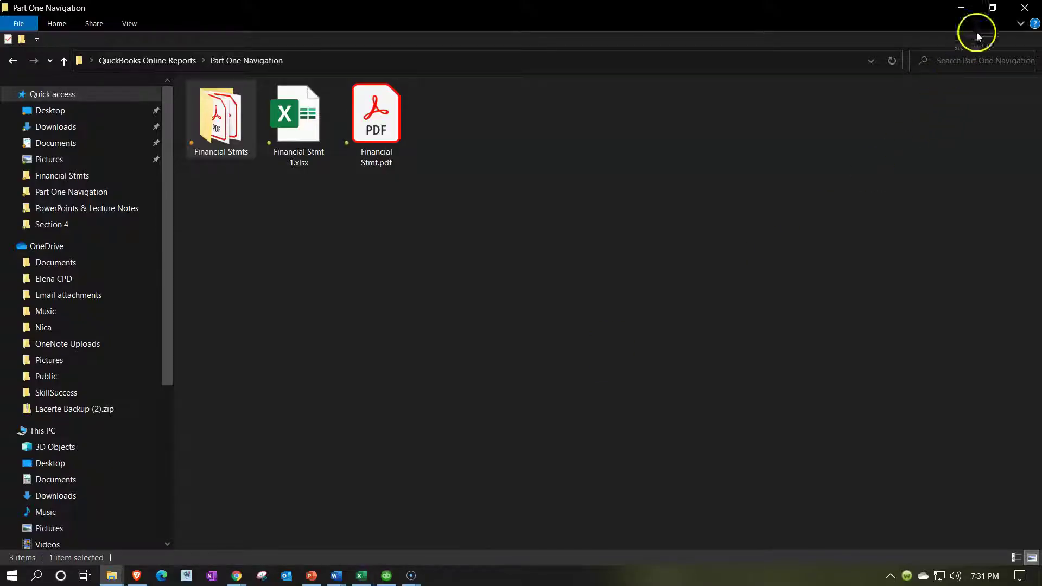
{"action": "left_click", "coordinate": [987, 10]}
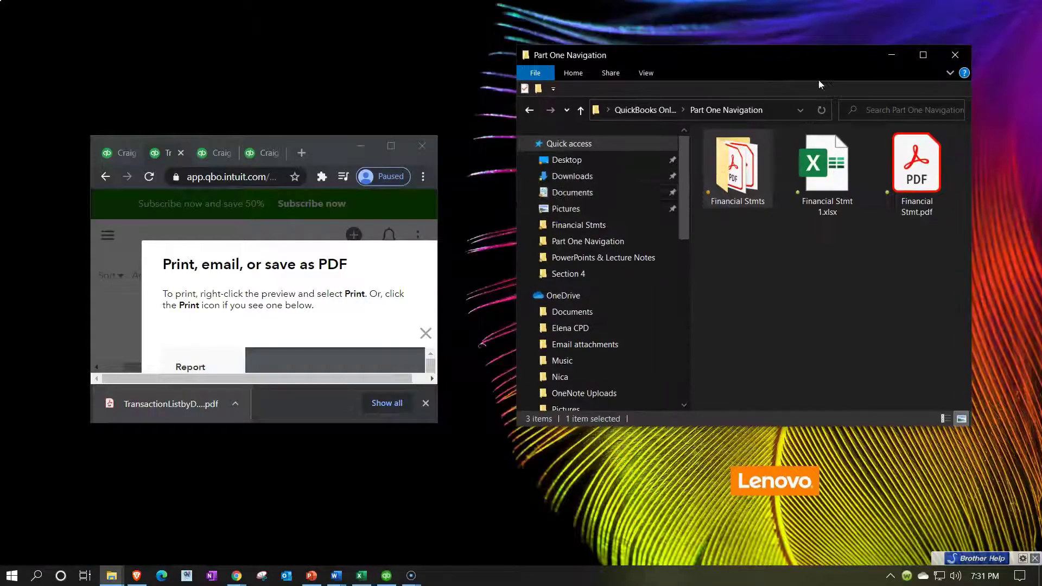
{"action": "left_click", "coordinate": [399, 150]}
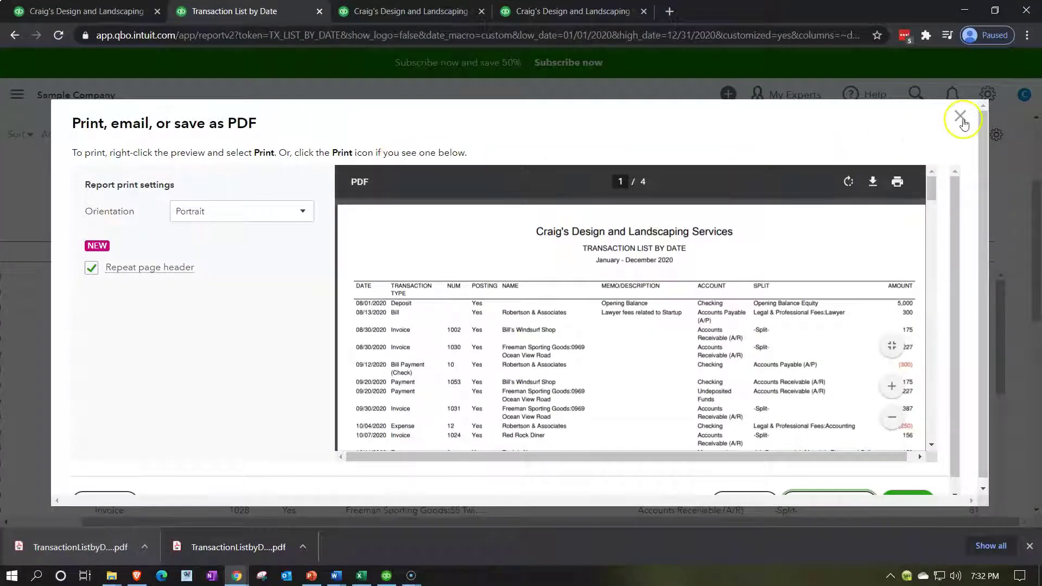
{"action": "left_click", "coordinate": [960, 117]}
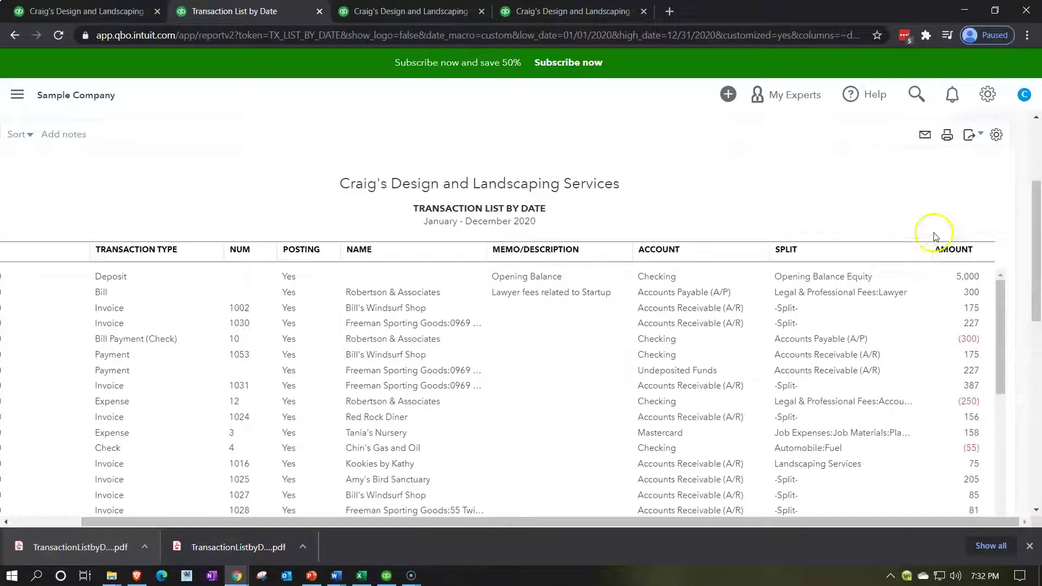
Export the Transaction List by Date report to Excel and open the downloaded .xlsx.
{"action": "scroll", "coordinate": [928, 239], "scroll_direction": "up", "scroll_amount": 1}
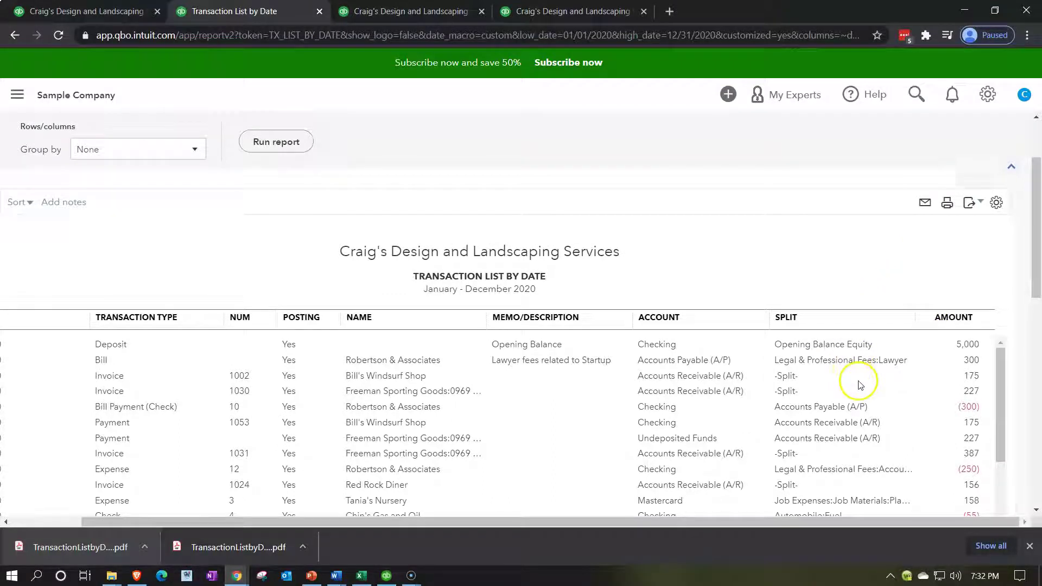
{"action": "left_click", "coordinate": [970, 203]}
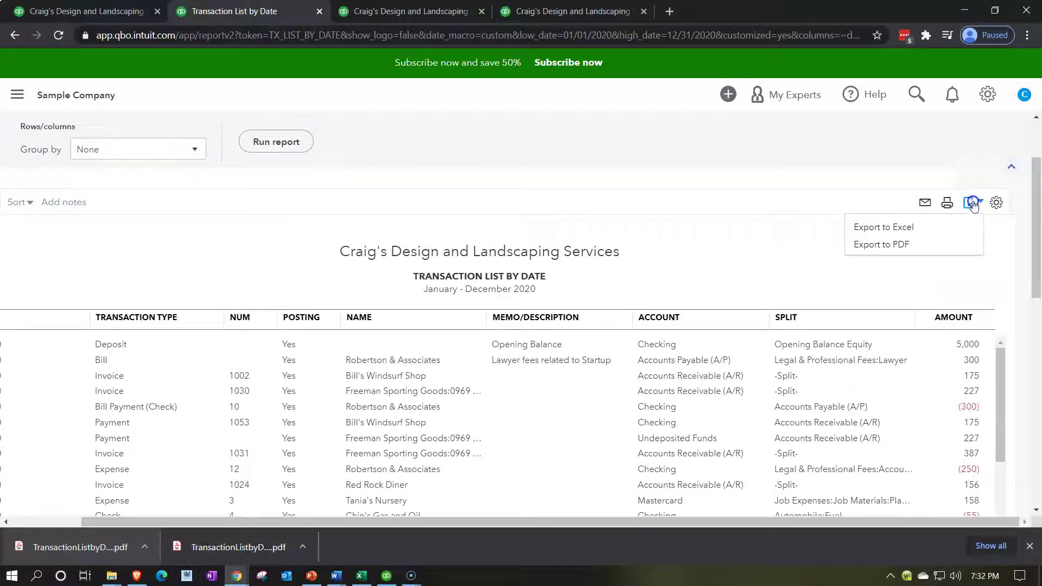
{"action": "left_click", "coordinate": [921, 227]}
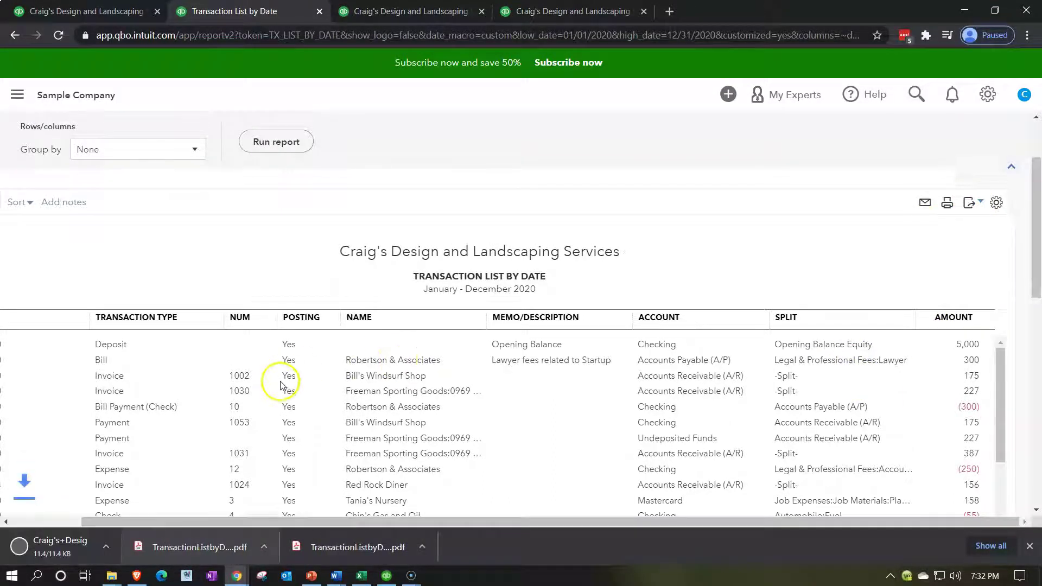
{"action": "left_click", "coordinate": [115, 540]}
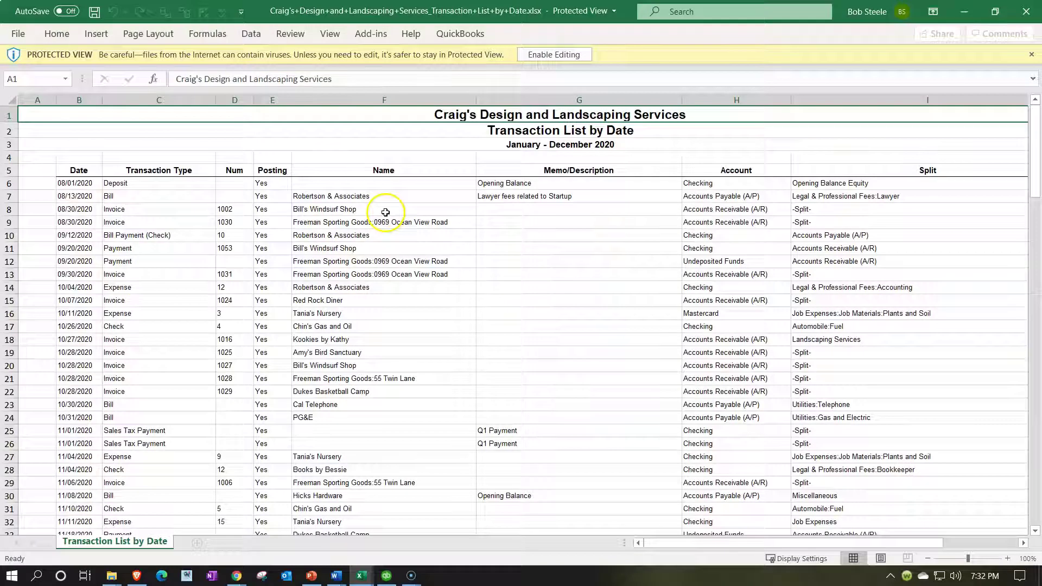
Enable editing on the exported transaction list and copy its entire worksheet.
{"action": "left_click", "coordinate": [385, 211]}
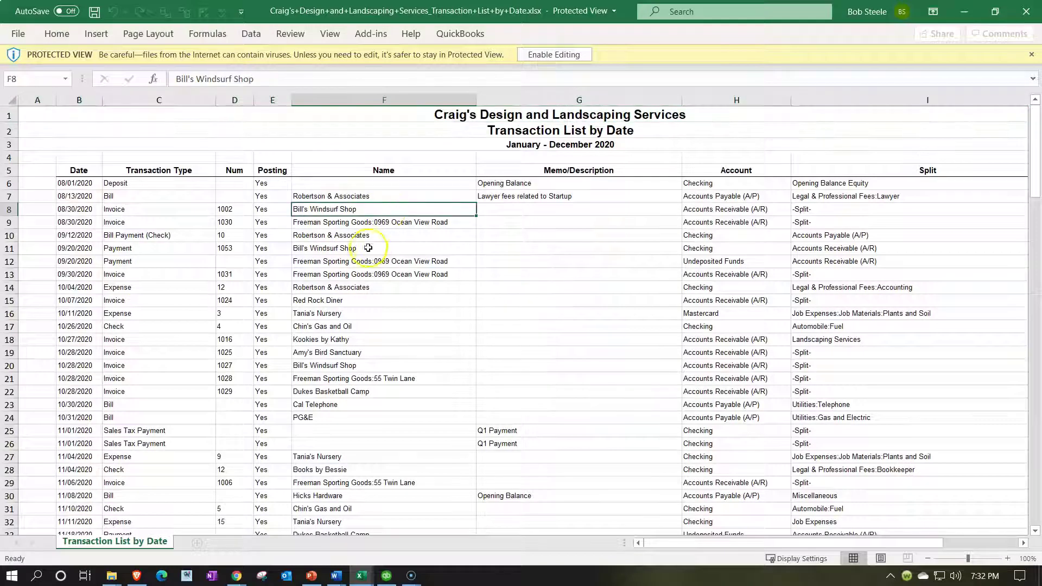
{"action": "left_click", "coordinate": [552, 59]}
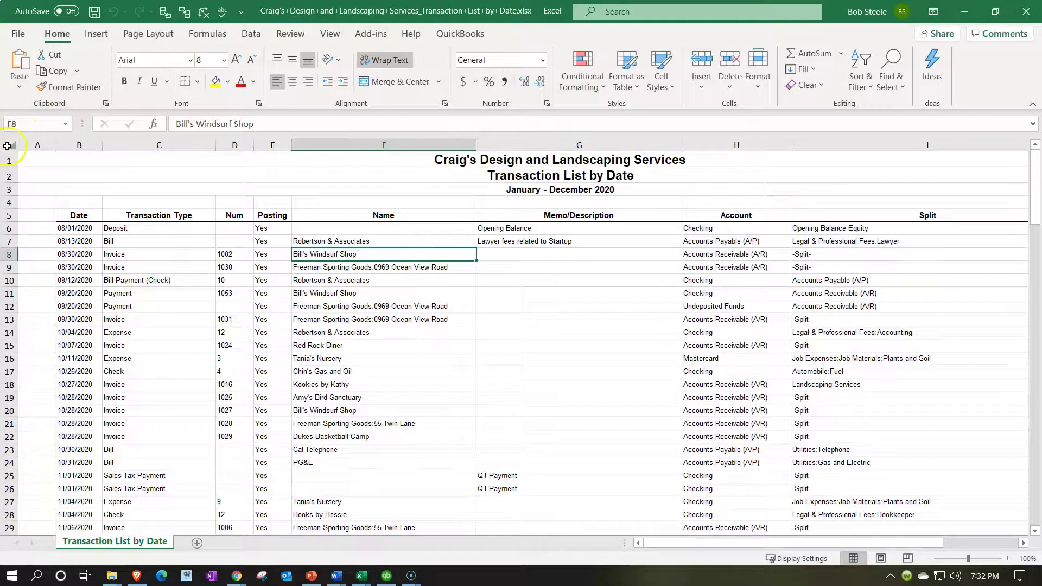
{"action": "left_click", "coordinate": [7, 146]}
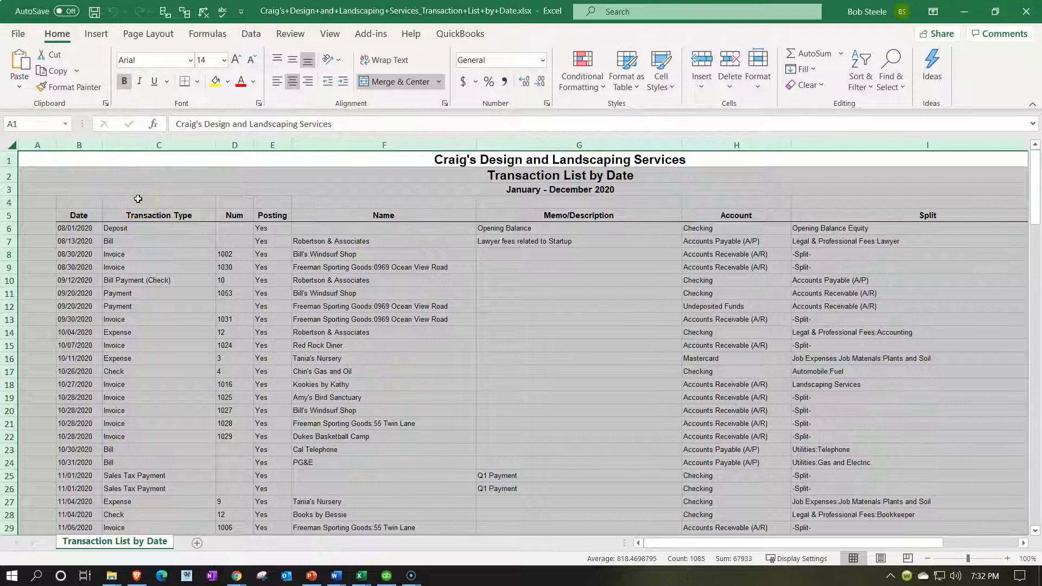
{"action": "key", "text": "ctrl+c"}
Paste the copied transaction report into Sheet1 at A1 and preview it in Page Layout view.
{"action": "left_click", "coordinate": [964, 12]}
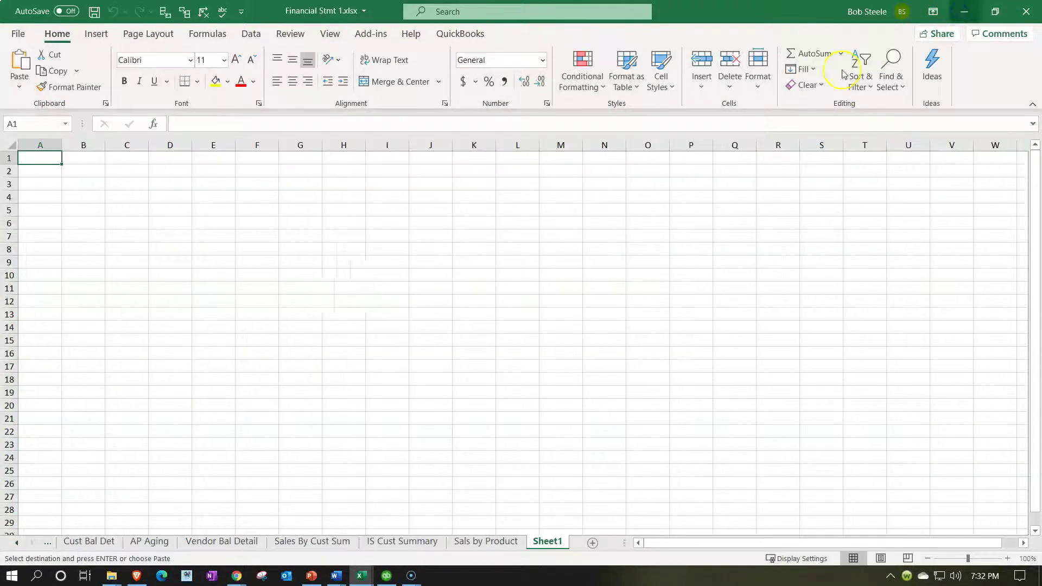
{"action": "left_click", "coordinate": [10, 146]}
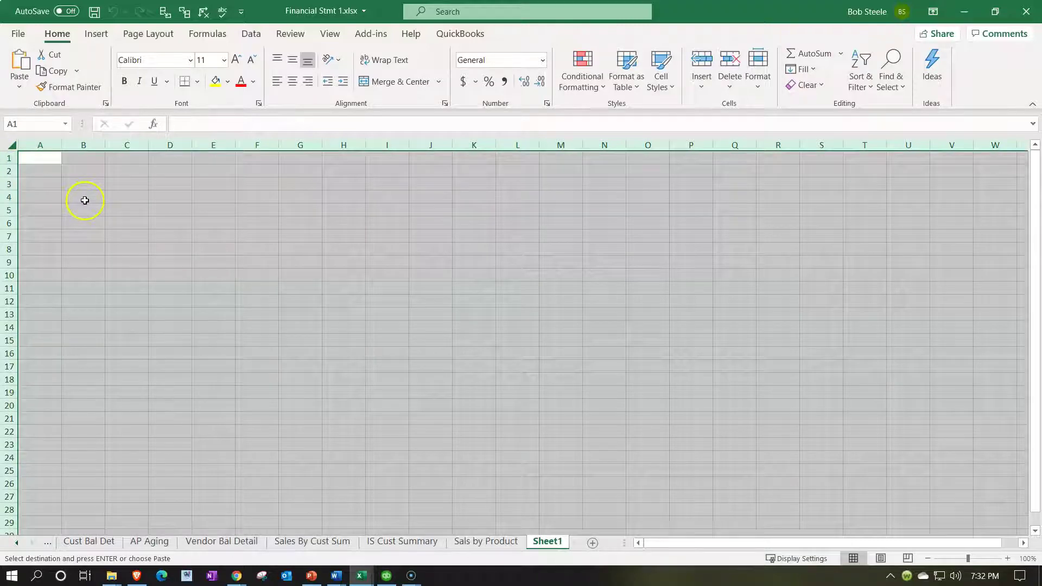
{"action": "key", "text": "ctrl+v"}
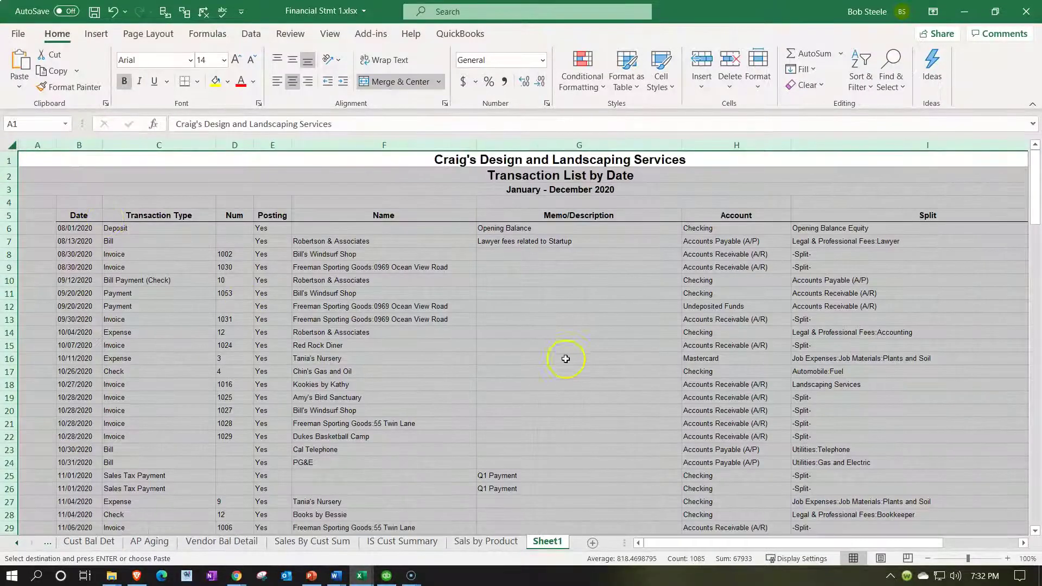
{"action": "left_click", "coordinate": [565, 359]}
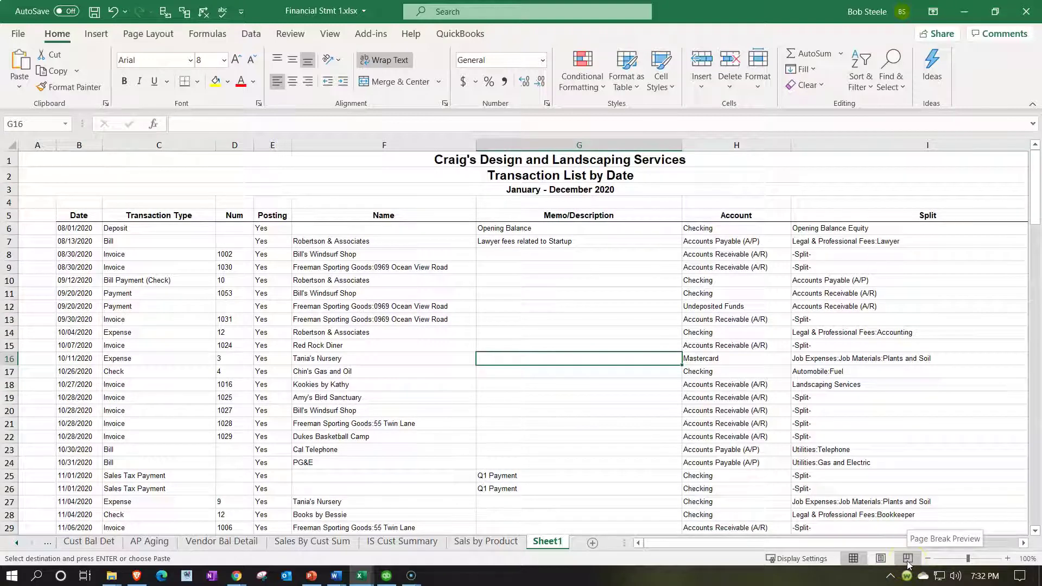
{"action": "left_click", "coordinate": [881, 559]}
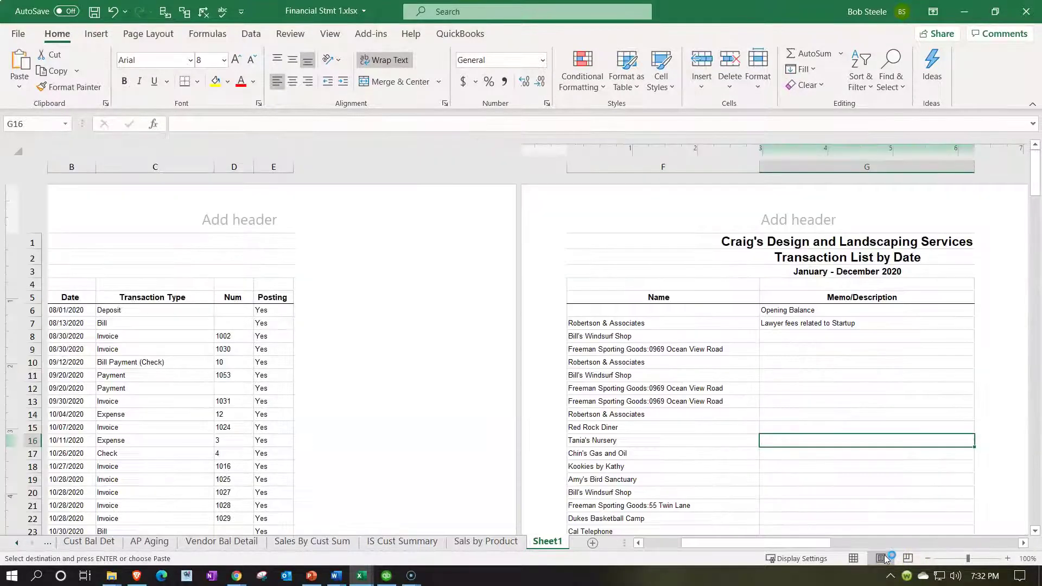
{"action": "left_click", "coordinate": [856, 558]}
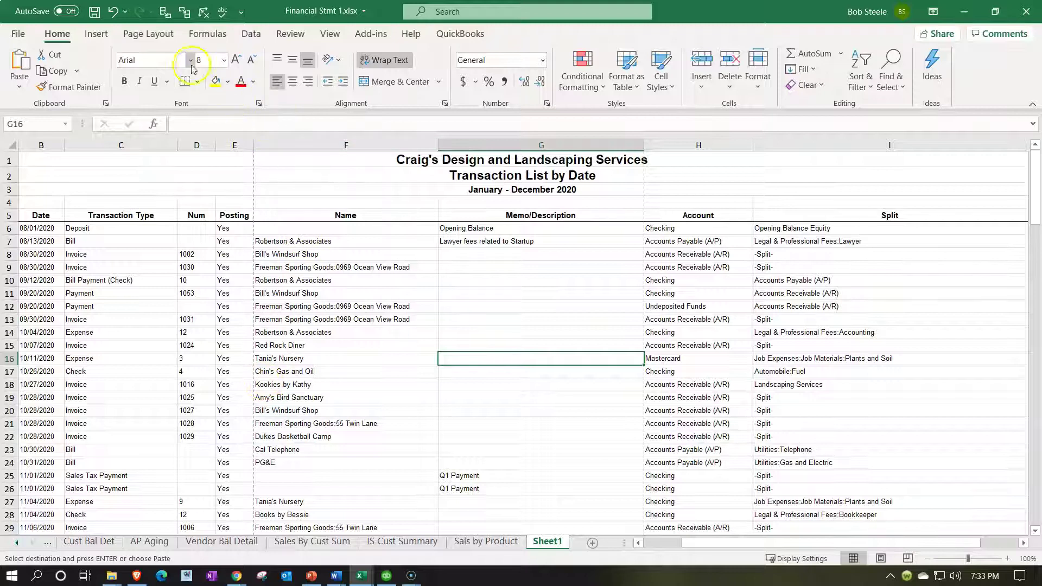
Set Sheet1's page orientation to Landscape.
{"action": "left_click", "coordinate": [156, 41]}
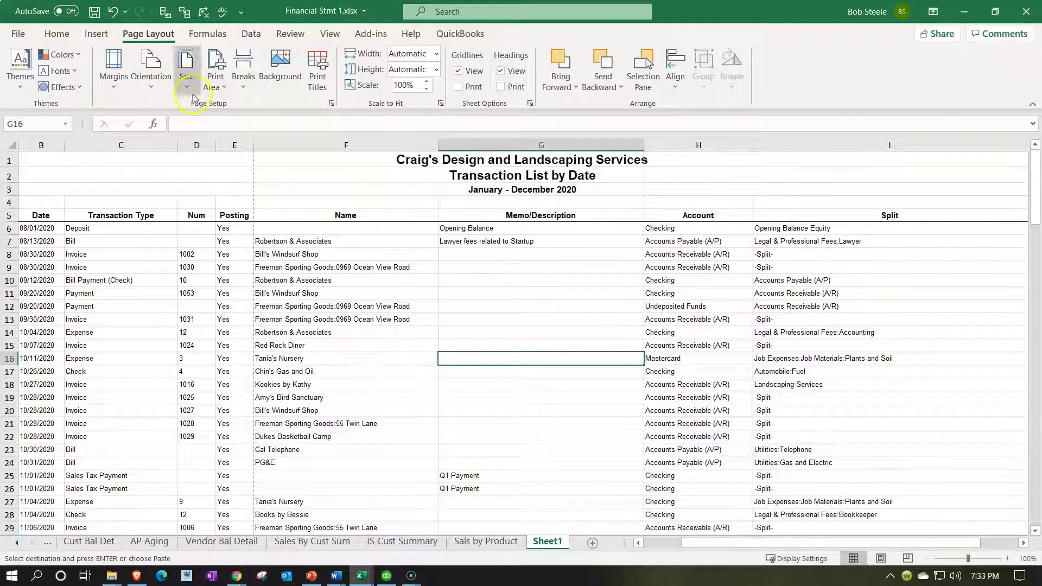
{"action": "left_click", "coordinate": [148, 76]}
{"action": "left_click", "coordinate": [173, 145]}
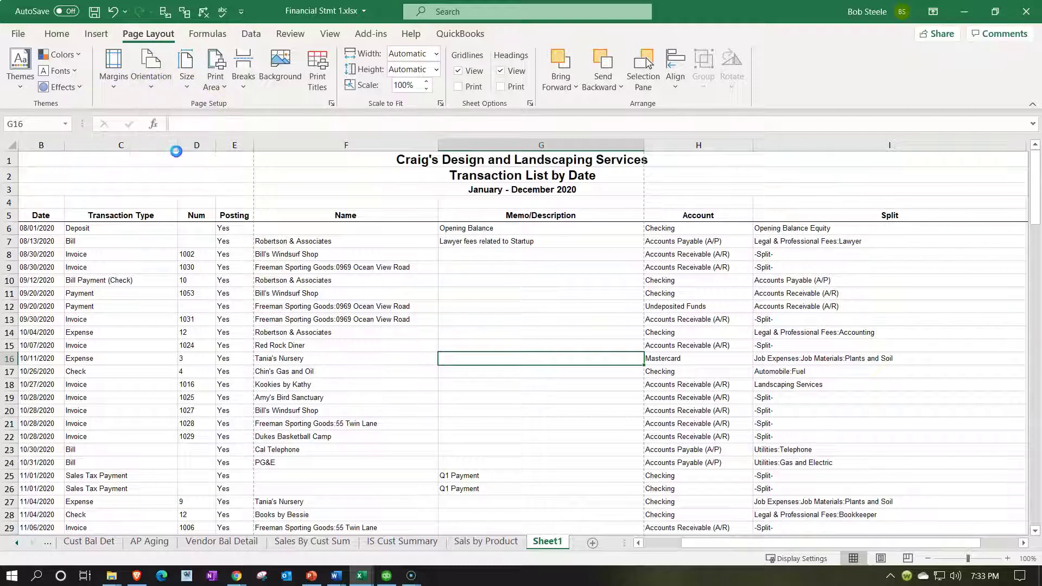
{"action": "left_click", "coordinate": [238, 298]}
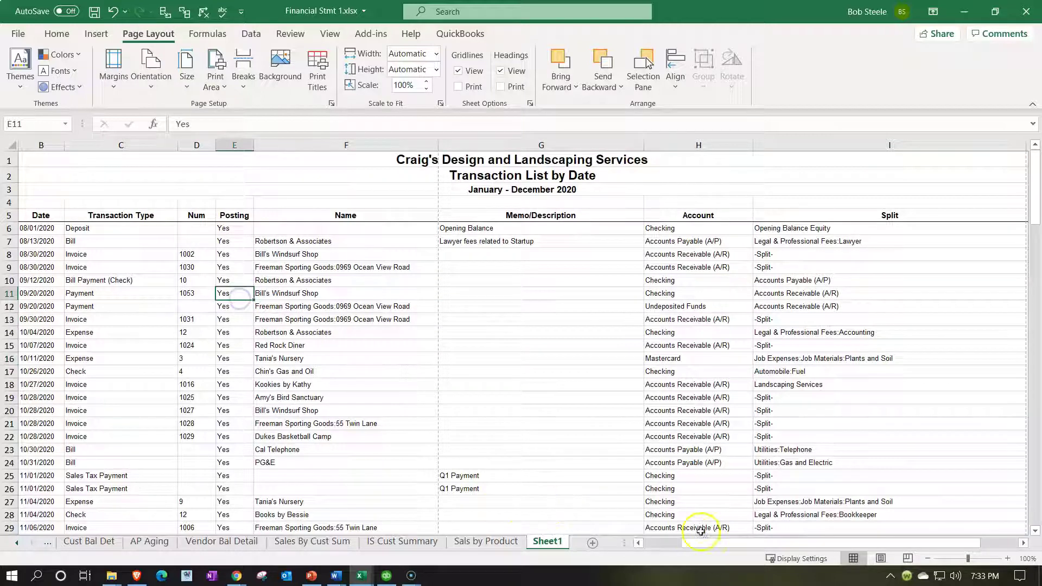
{"action": "left_click_drag", "start_coordinate": [713, 542], "coordinate": [587, 535]}
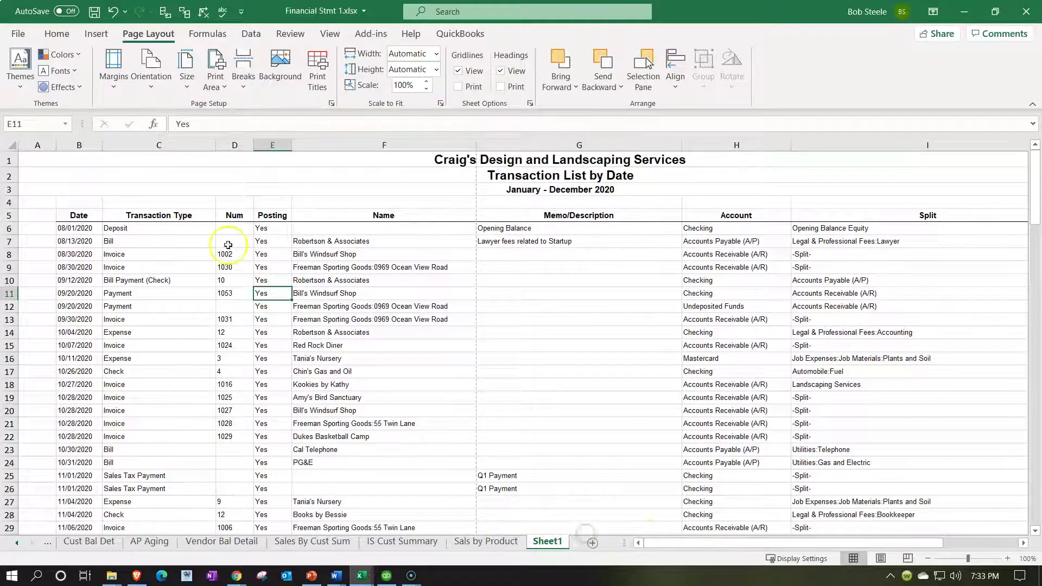
Inspect the title cells and the pasted data running from row 6 to row 145.
{"action": "left_click", "coordinate": [93, 165]}
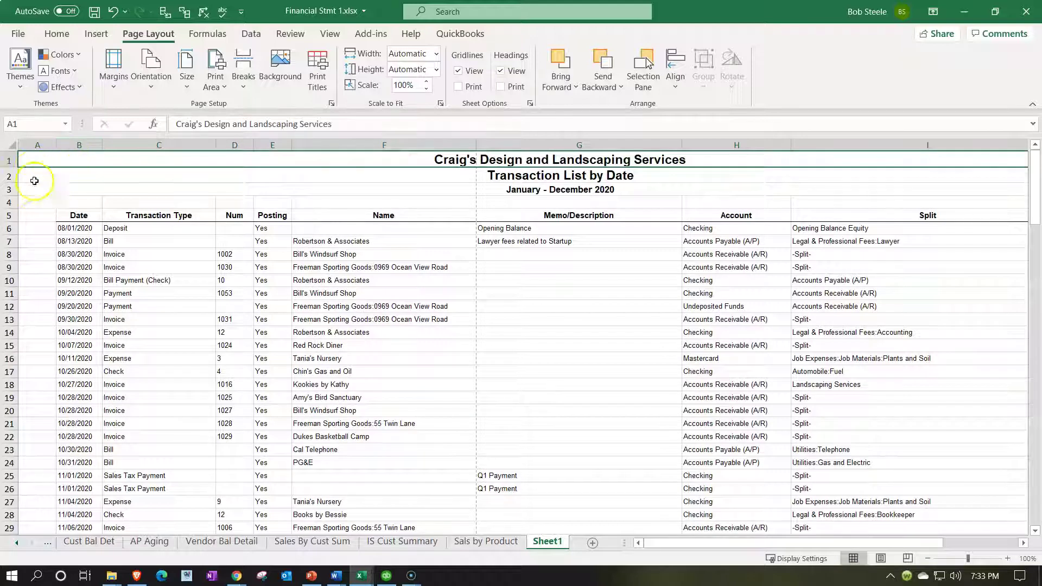
{"action": "left_click_drag", "start_coordinate": [36, 220], "coordinate": [37, 306]}
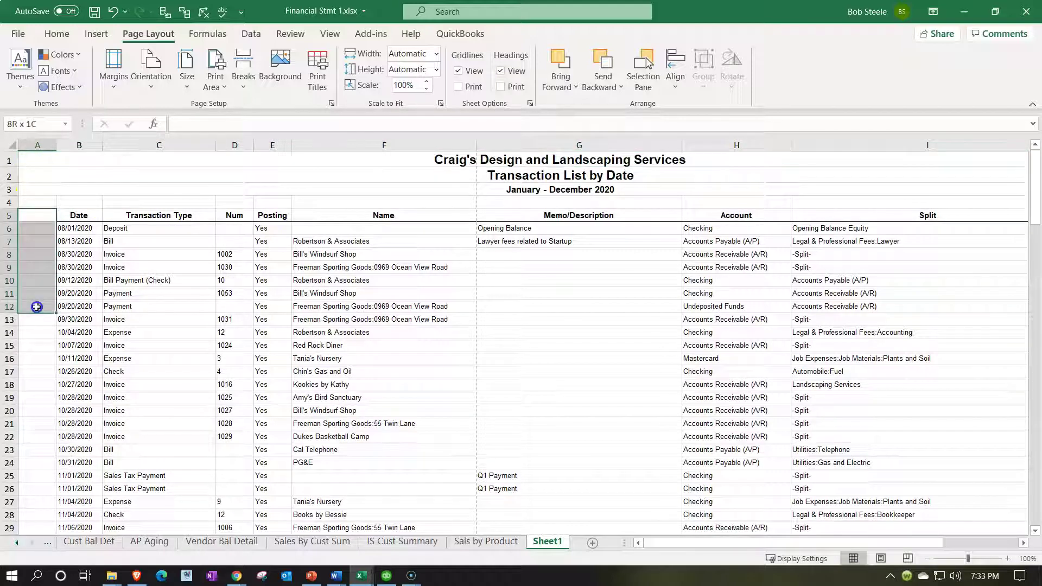
{"action": "scroll", "coordinate": [36, 326], "scroll_direction": "down", "scroll_amount": 20}
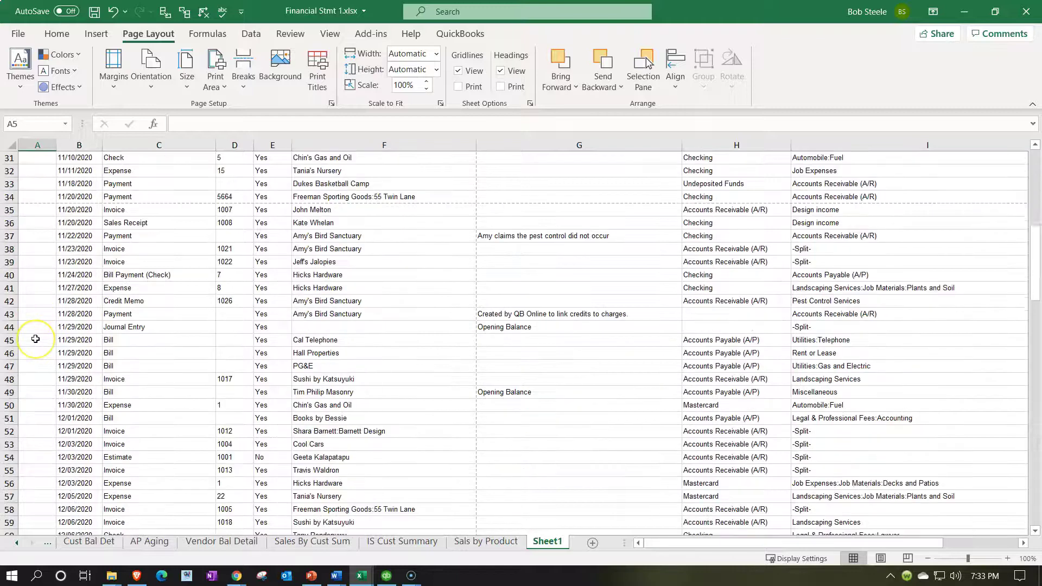
{"action": "scroll", "coordinate": [35, 339], "scroll_direction": "down", "scroll_amount": 20}
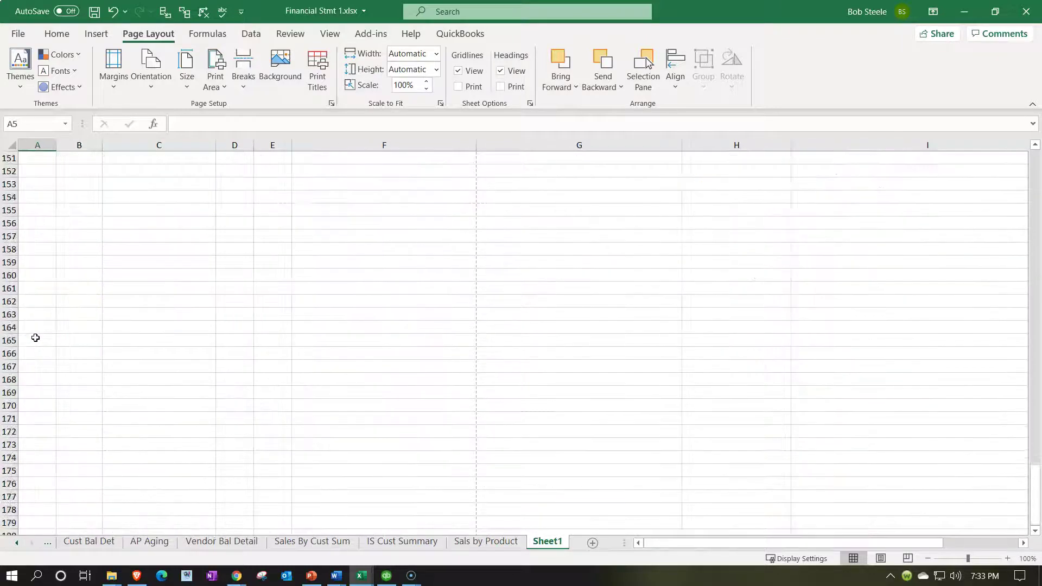
{"action": "scroll", "coordinate": [35, 338], "scroll_direction": "up", "scroll_amount": 6}
{"action": "scroll", "coordinate": [187, 369], "scroll_direction": "up", "scroll_amount": 20}
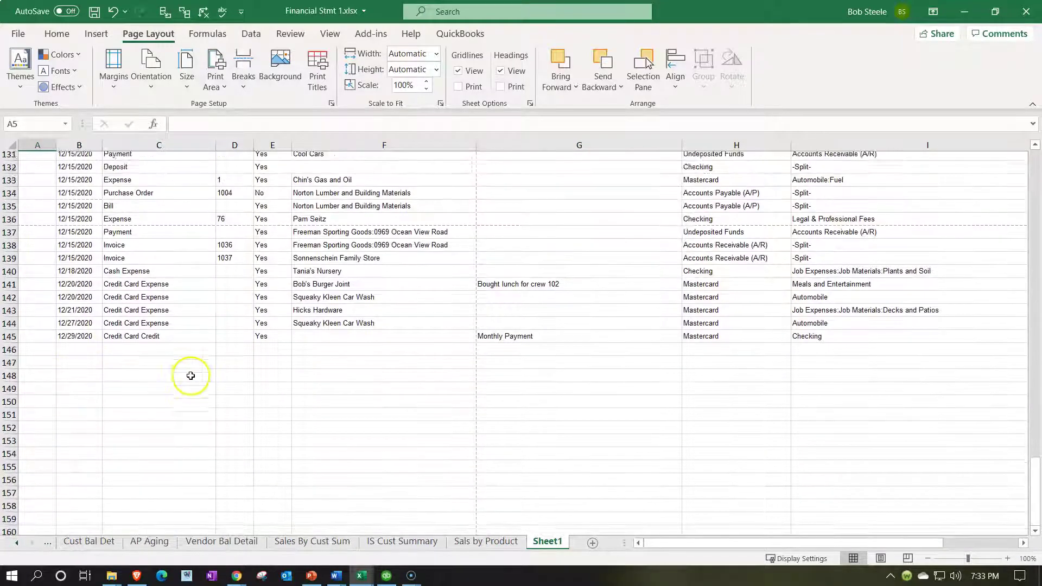
{"action": "scroll", "coordinate": [182, 333], "scroll_direction": "up", "scroll_amount": 20}
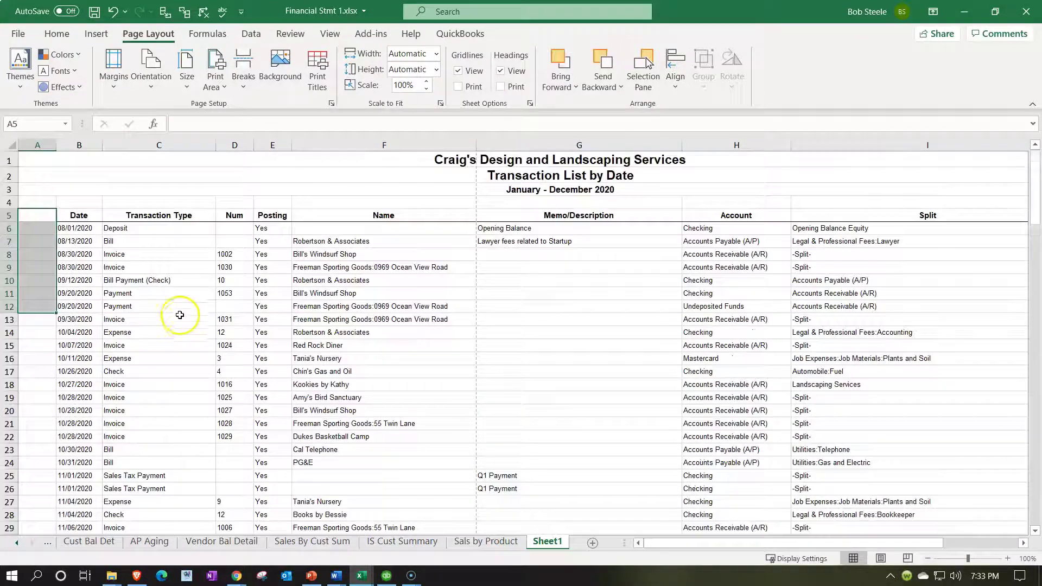
{"action": "left_click", "coordinate": [79, 158]}
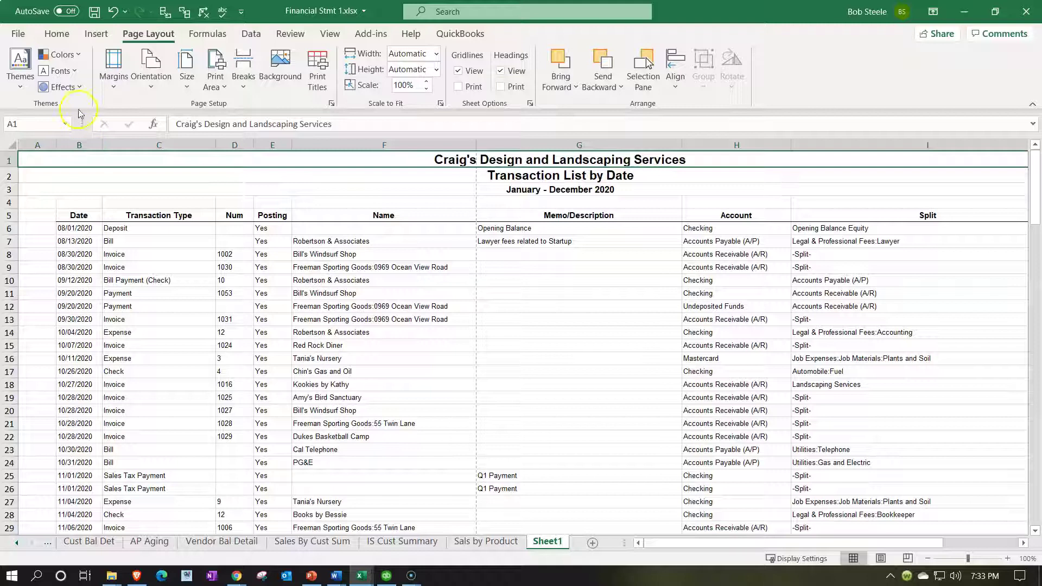
Unmerge the three title lines in A1, A2 and A3 so they sit left-aligned.
{"action": "left_click", "coordinate": [57, 33]}
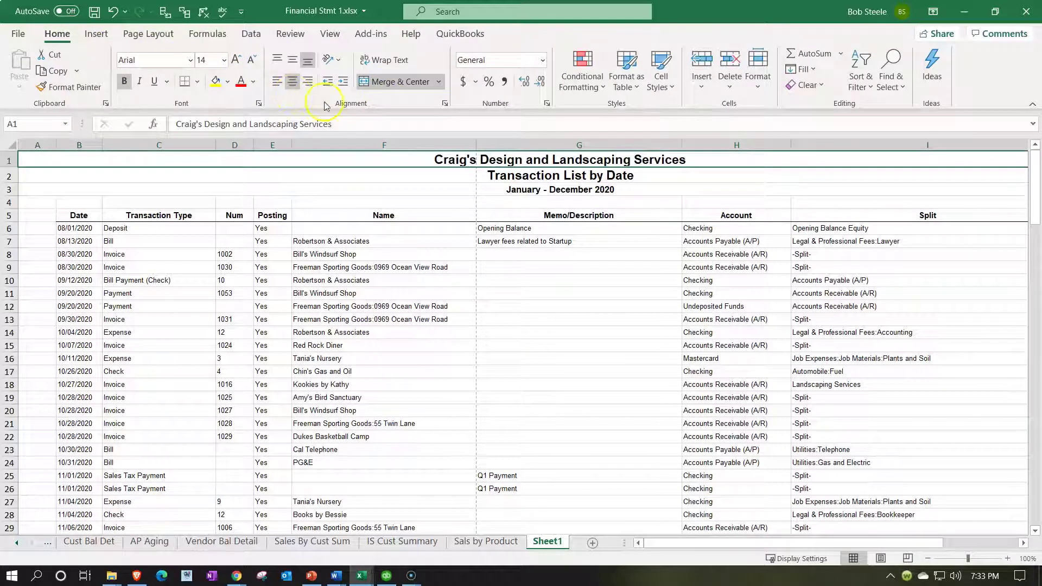
{"action": "left_click", "coordinate": [379, 85]}
{"action": "left_click", "coordinate": [60, 177]}
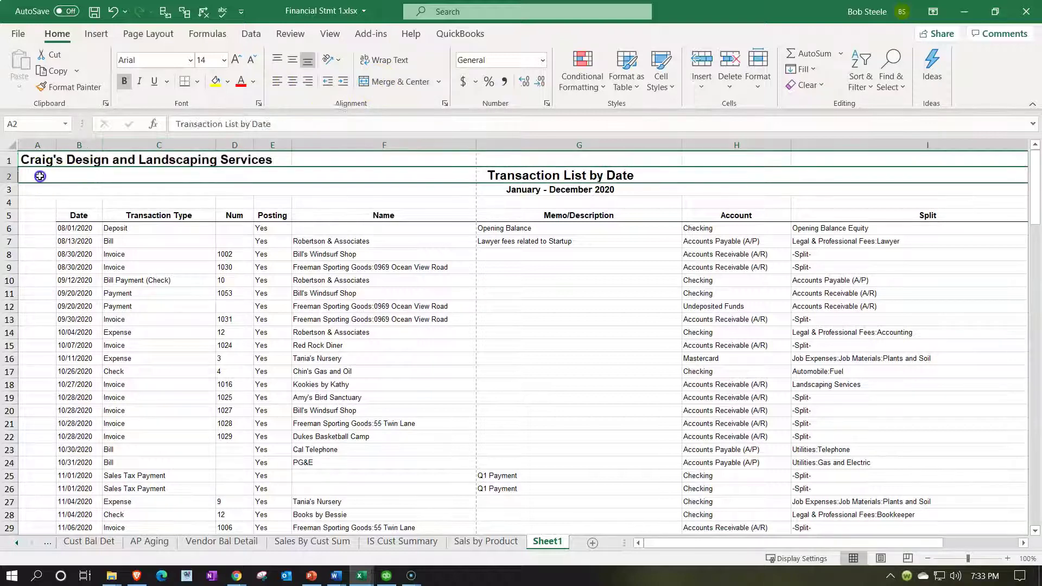
{"action": "left_click", "coordinate": [373, 83]}
{"action": "left_click", "coordinate": [38, 190]}
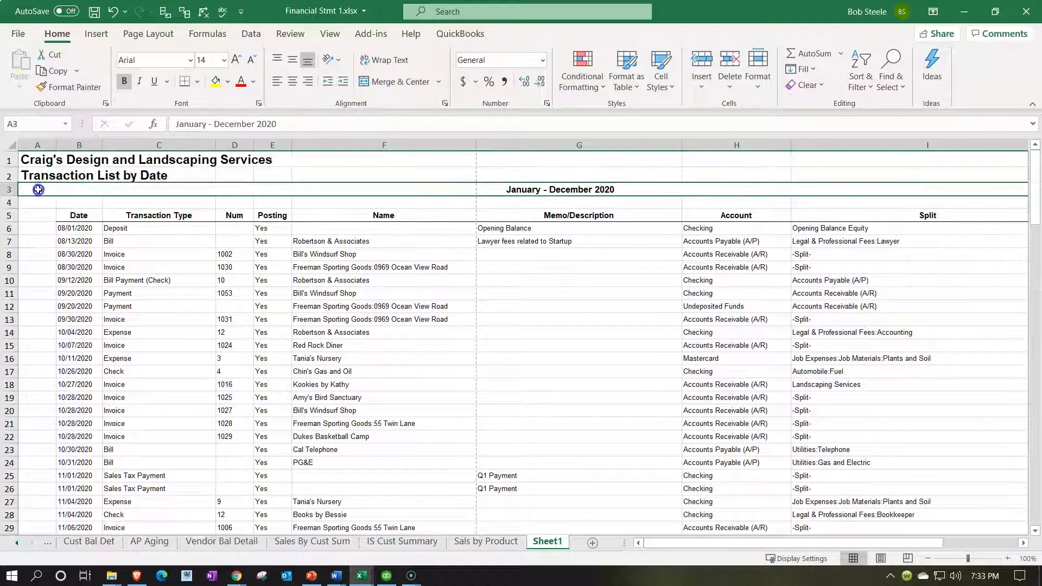
{"action": "left_click", "coordinate": [376, 85]}
{"action": "left_click_drag", "start_coordinate": [33, 160], "coordinate": [76, 158]}
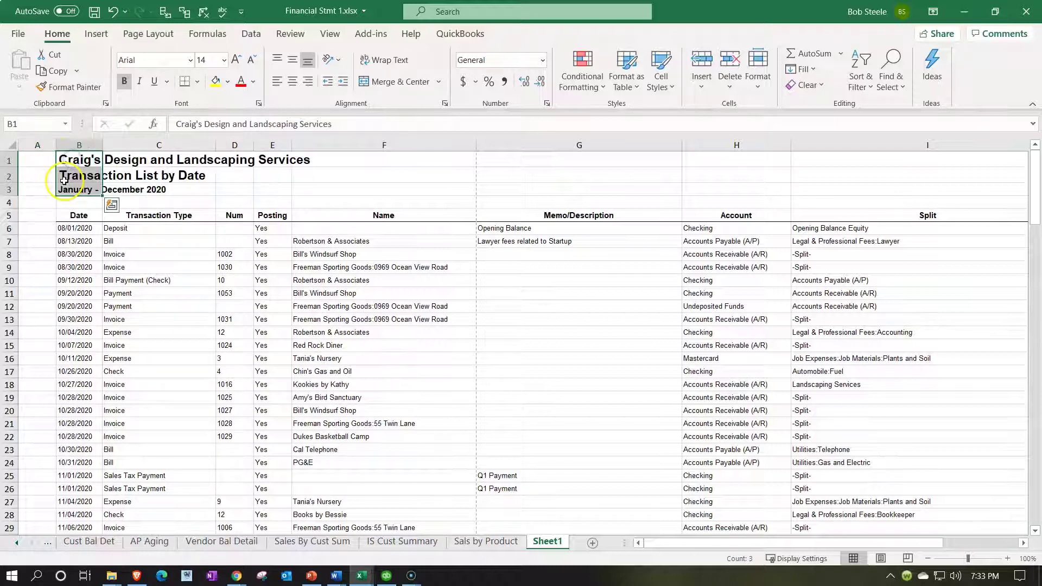
Delete the empty column A so the data starts in column A.
{"action": "left_click", "coordinate": [38, 148]}
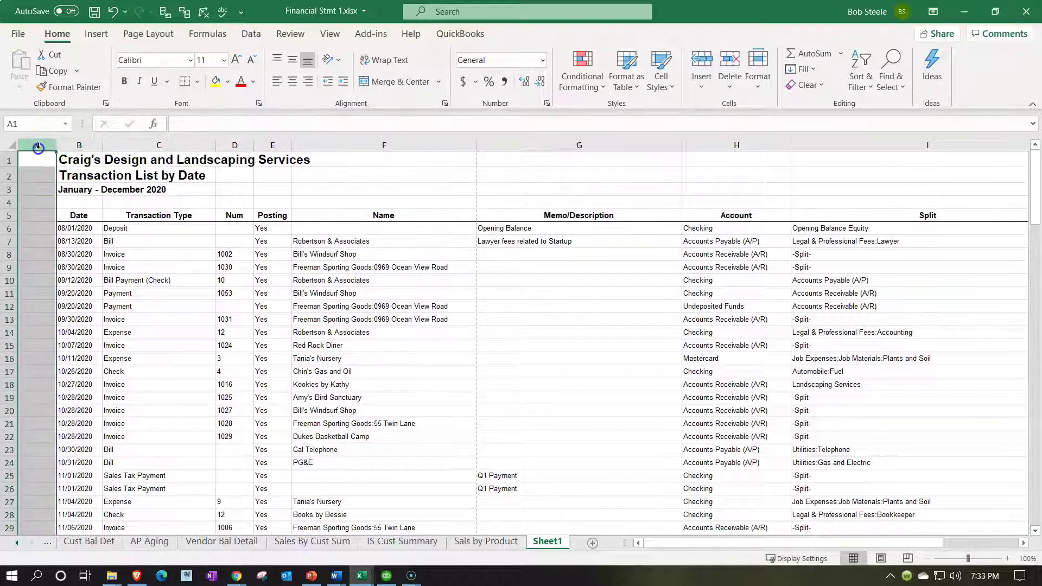
{"action": "right_click", "coordinate": [43, 194]}
{"action": "left_click", "coordinate": [81, 327]}
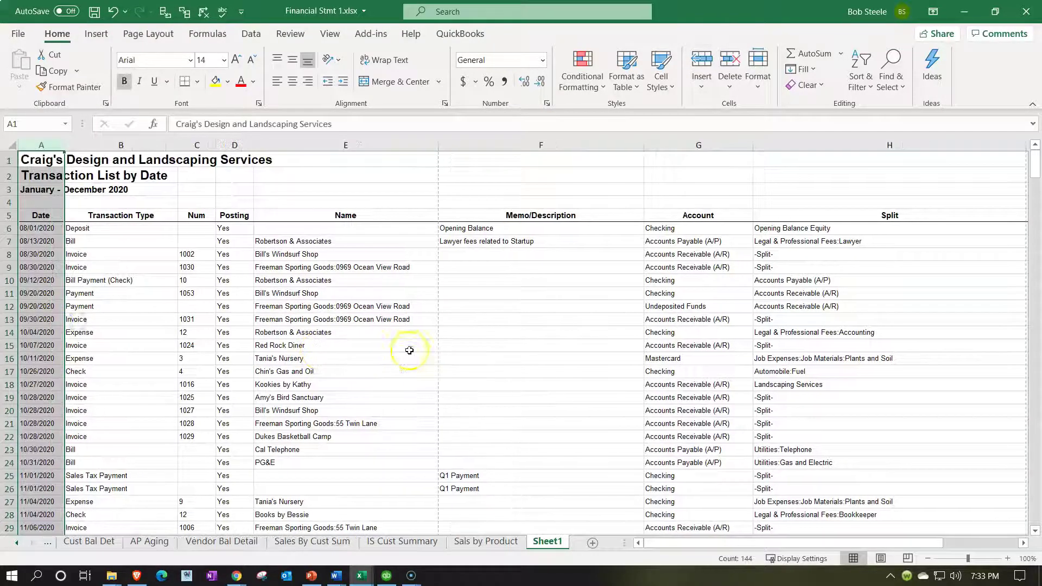
{"action": "left_click", "coordinate": [529, 378]}
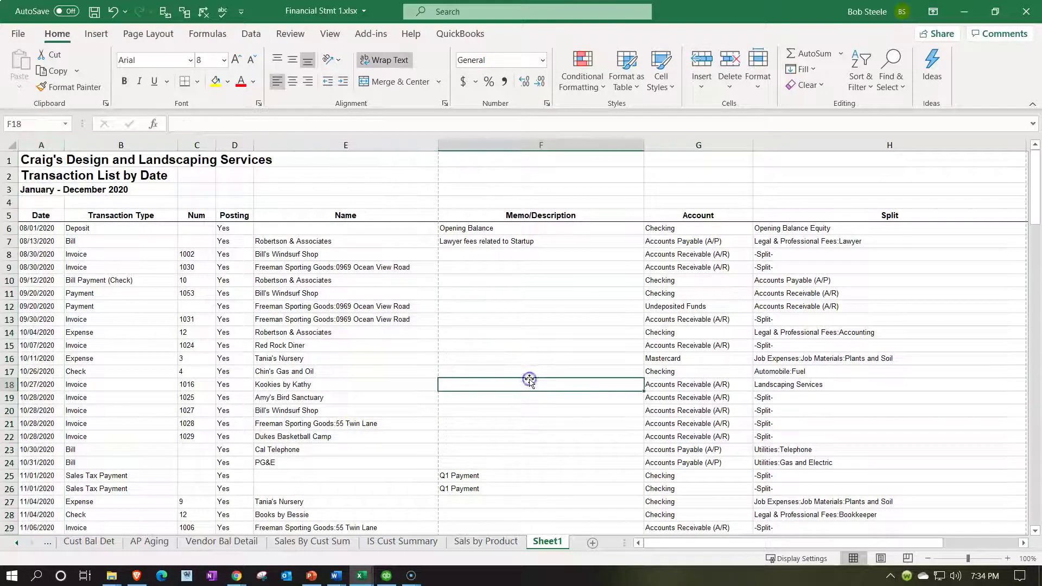
Narrow the Transaction Type, Name, Memo/Description and Split columns so Amount sits beside Split.
{"action": "left_click", "coordinate": [562, 343]}
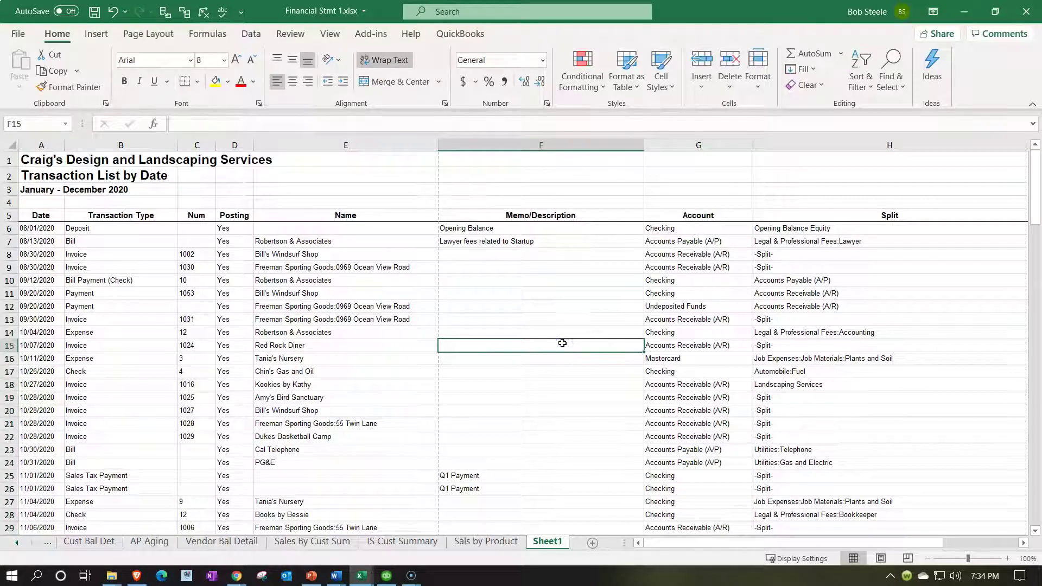
{"action": "key", "text": "Right"}
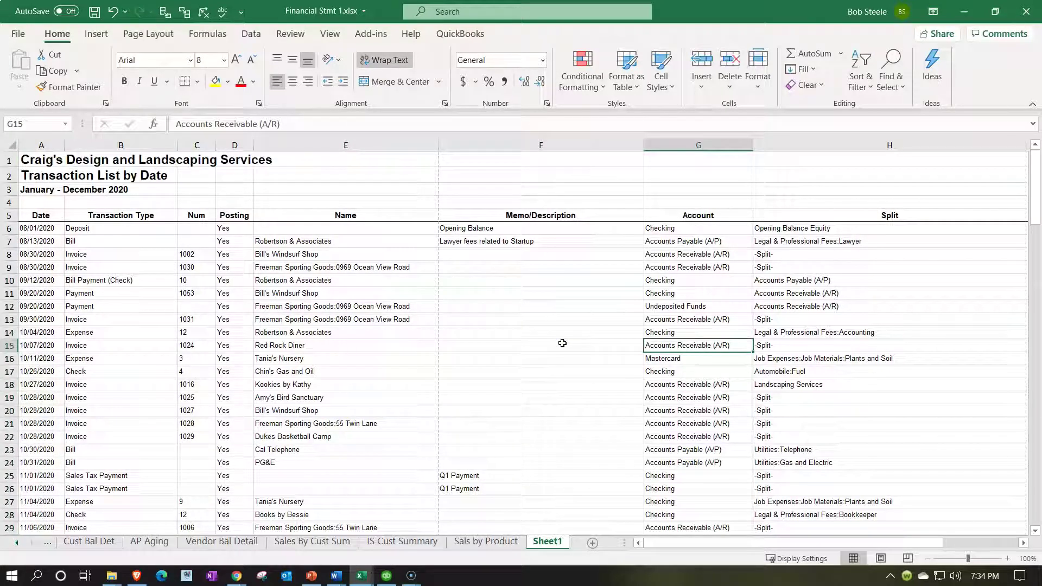
{"action": "left_click", "coordinate": [169, 268]}
{"action": "scroll", "coordinate": [166, 274], "scroll_direction": "down", "scroll_amount": 9}
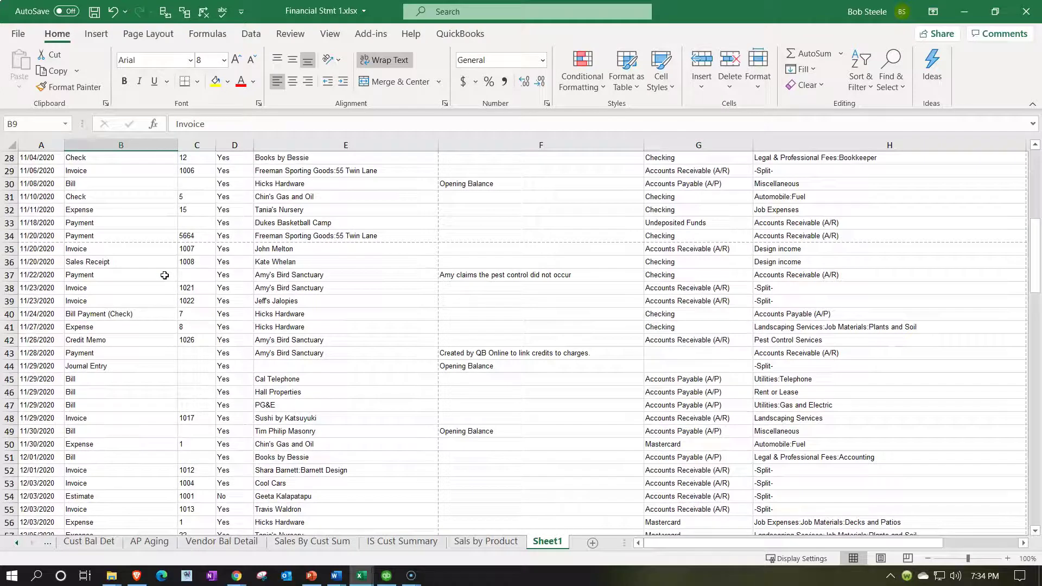
{"action": "scroll", "coordinate": [165, 275], "scroll_direction": "up", "scroll_amount": 9}
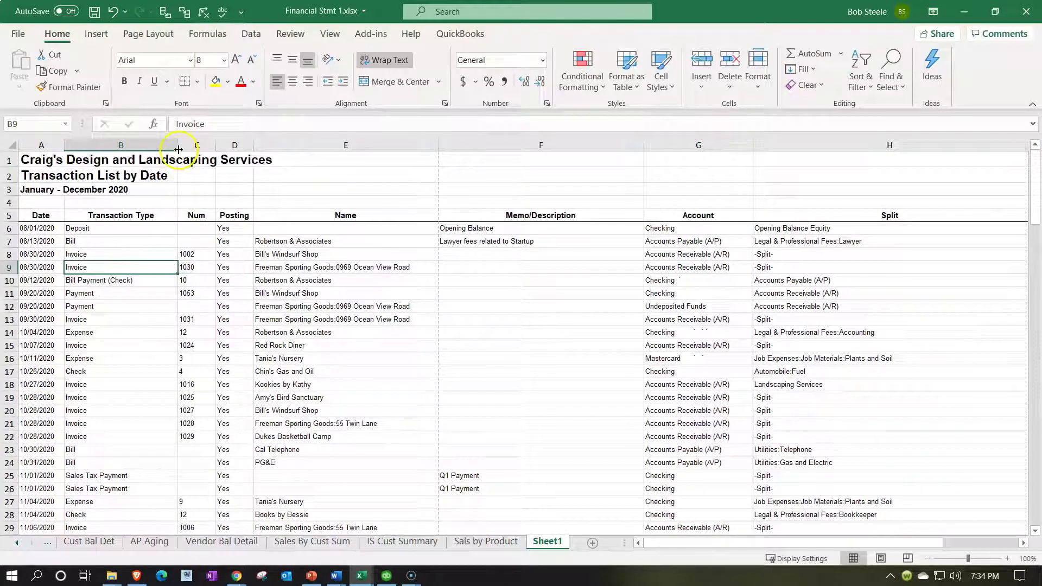
{"action": "left_click_drag", "start_coordinate": [178, 149], "coordinate": [146, 149]}
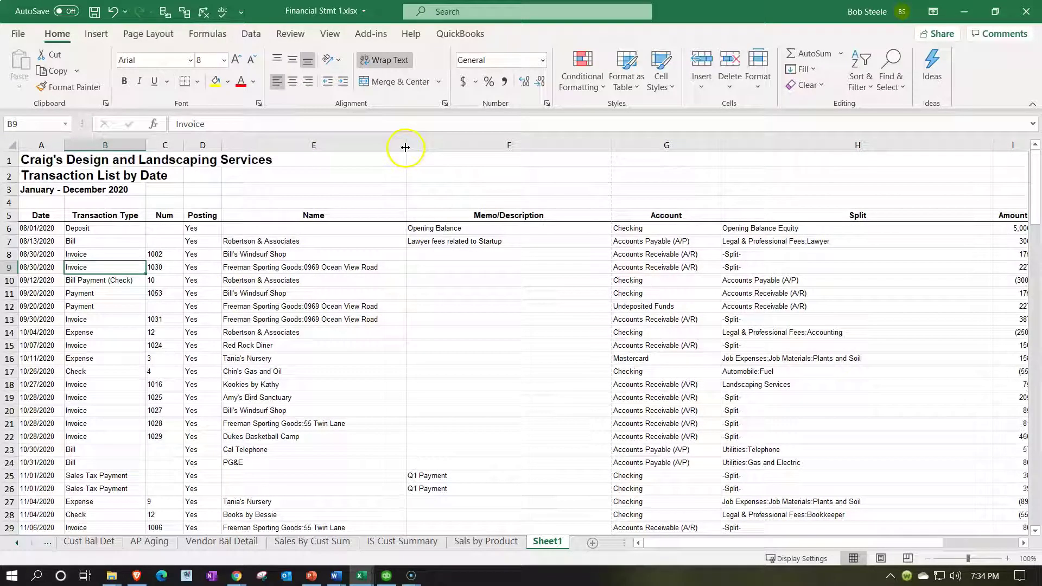
{"action": "left_click_drag", "start_coordinate": [405, 148], "coordinate": [378, 161]}
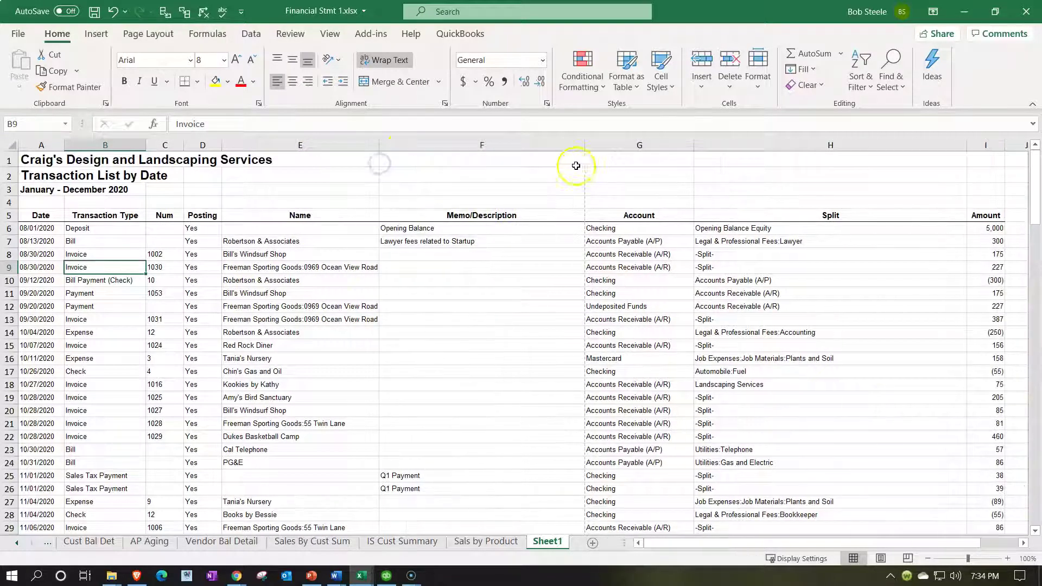
{"action": "left_click_drag", "start_coordinate": [584, 146], "coordinate": [491, 157]}
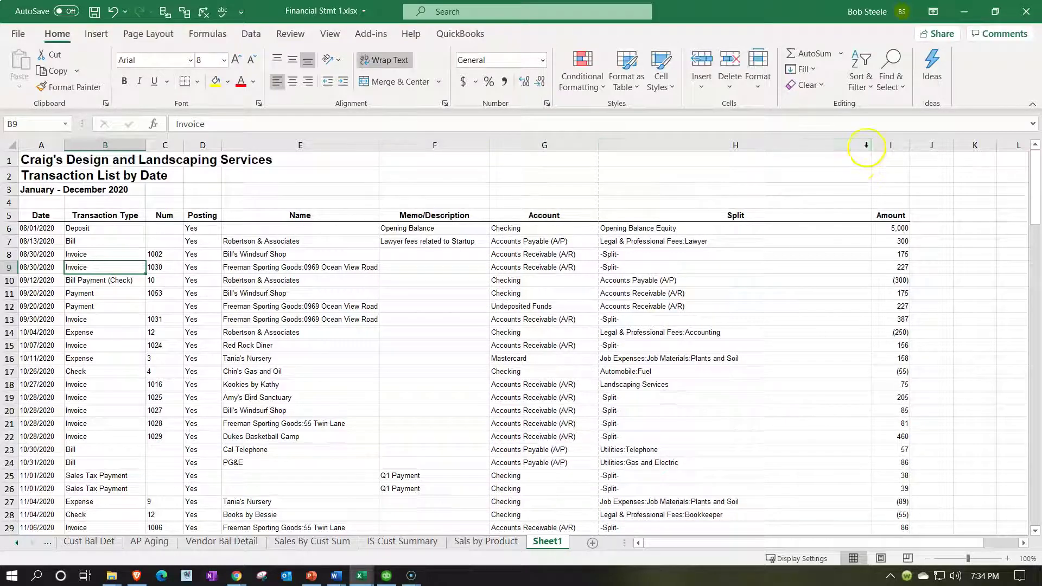
{"action": "left_click_drag", "start_coordinate": [875, 145], "coordinate": [748, 152]}
{"action": "scroll", "coordinate": [748, 285], "scroll_direction": "down", "scroll_amount": 14}
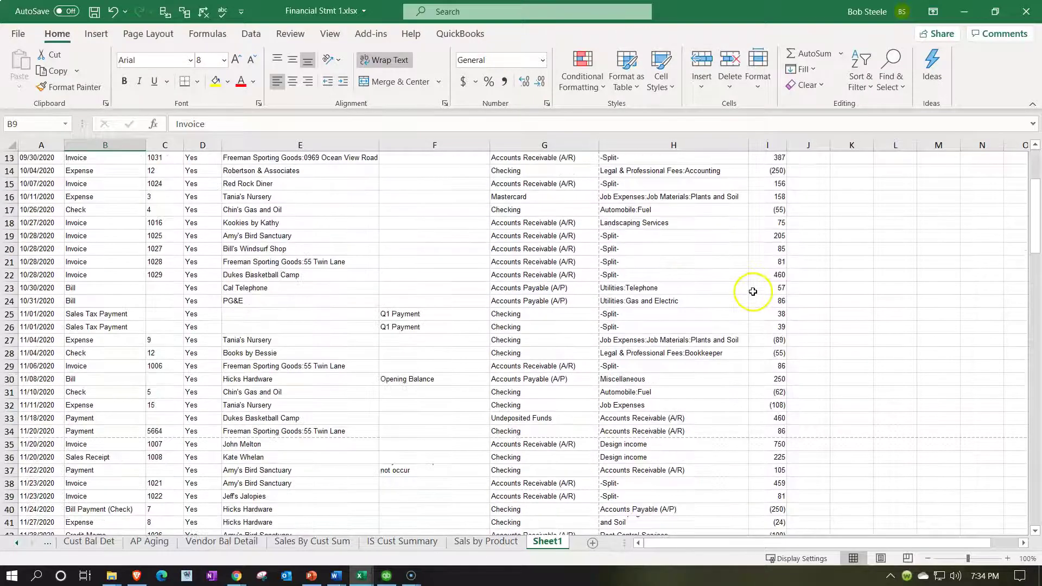
{"action": "scroll", "coordinate": [577, 342], "scroll_direction": "down", "scroll_amount": 15}
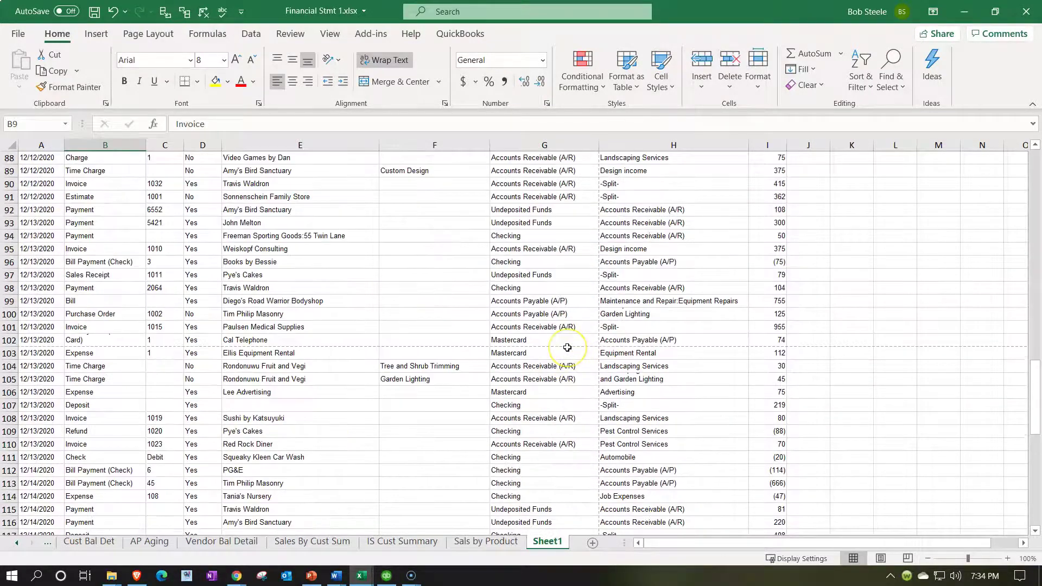
{"action": "scroll", "coordinate": [567, 347], "scroll_direction": "up", "scroll_amount": 20}
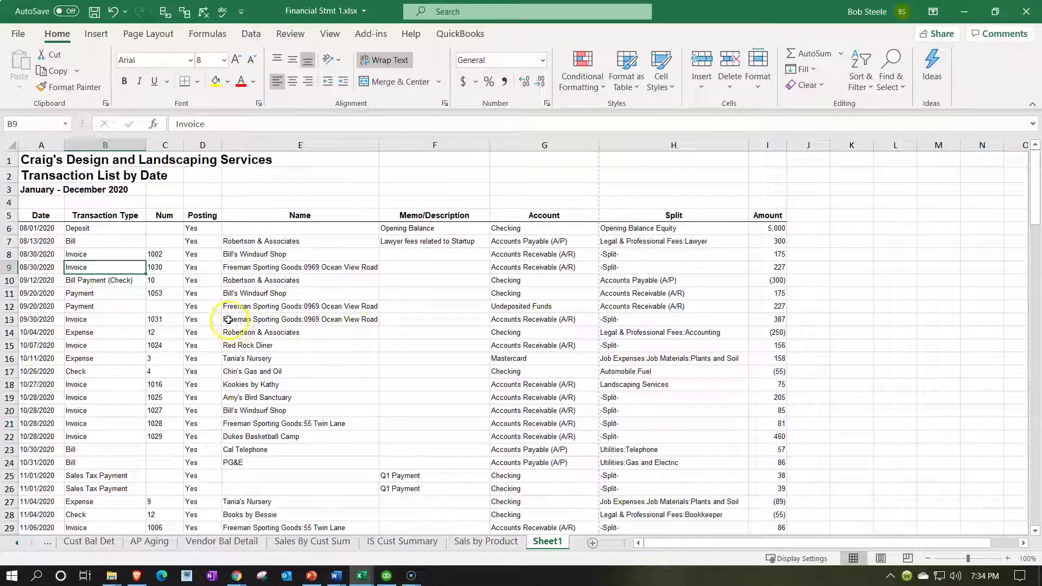
Hide the Posting column.
{"action": "left_click", "coordinate": [195, 195]}
{"action": "scroll", "coordinate": [255, 326], "scroll_direction": "down", "scroll_amount": 20}
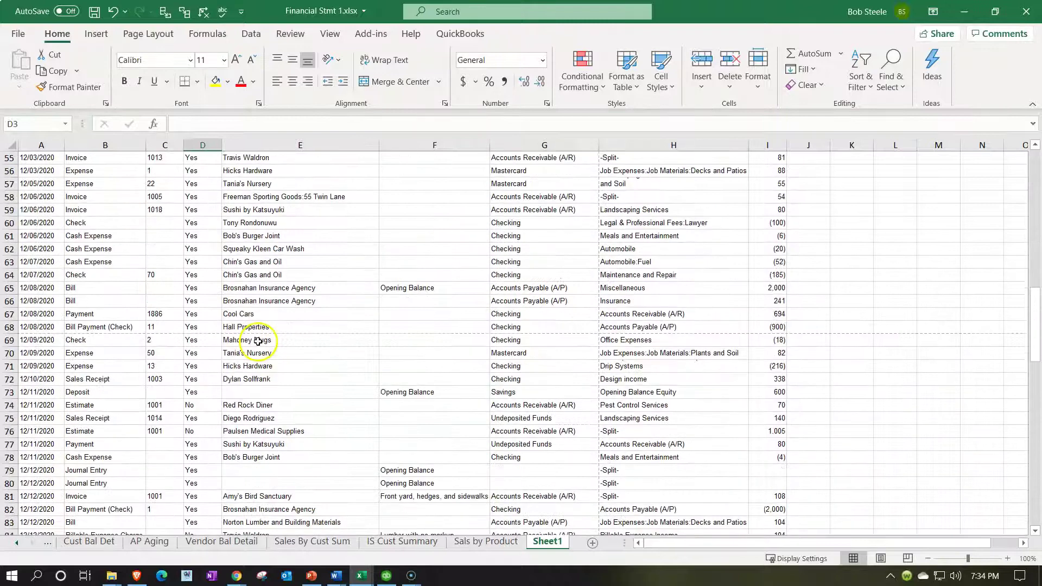
{"action": "scroll", "coordinate": [258, 335], "scroll_direction": "down", "scroll_amount": 5}
{"action": "scroll", "coordinate": [258, 326], "scroll_direction": "up", "scroll_amount": 20}
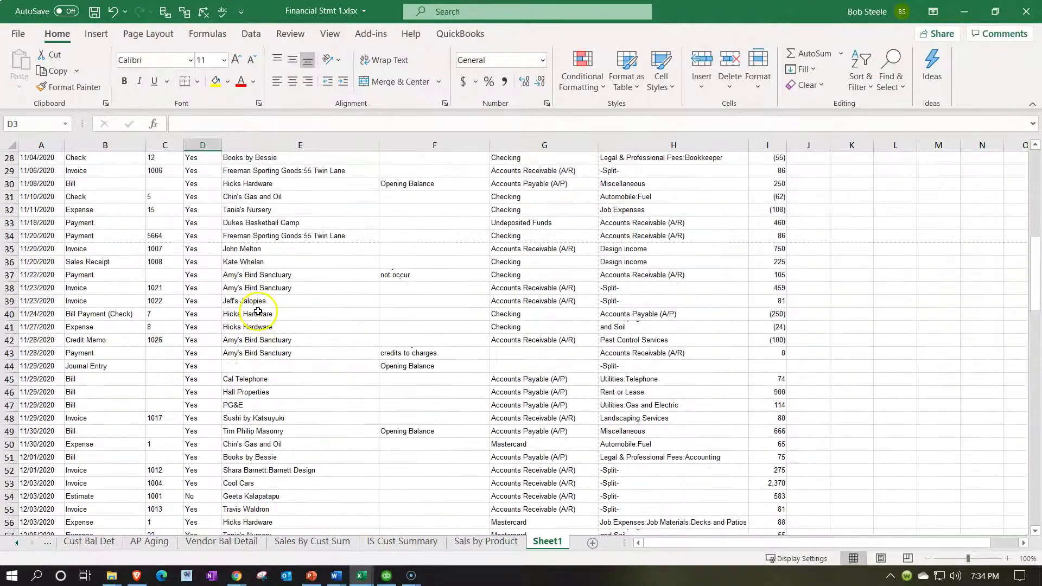
{"action": "scroll", "coordinate": [258, 311], "scroll_direction": "up", "scroll_amount": 1}
{"action": "left_click", "coordinate": [205, 145]}
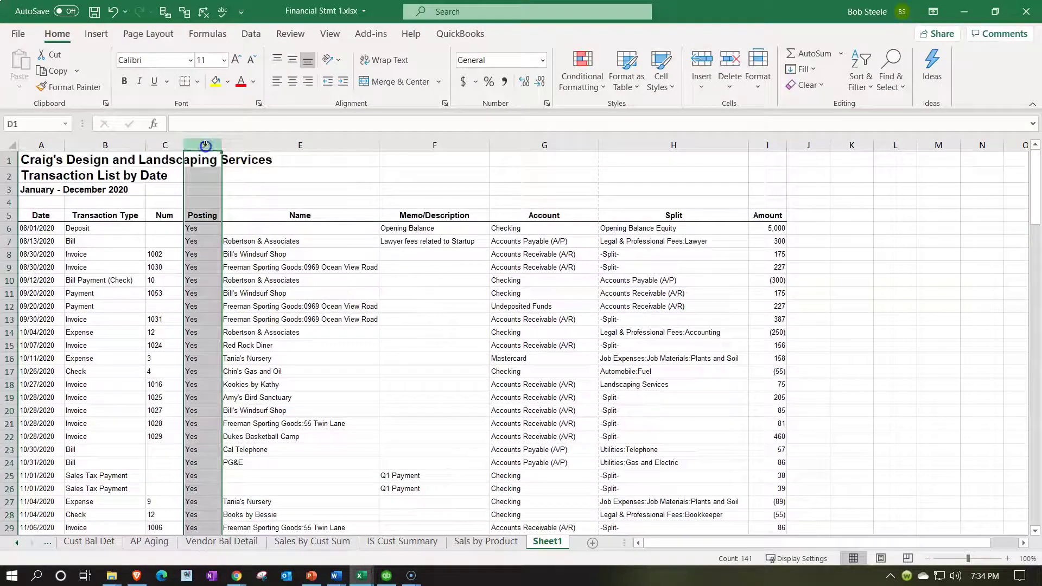
{"action": "right_click", "coordinate": [203, 183]}
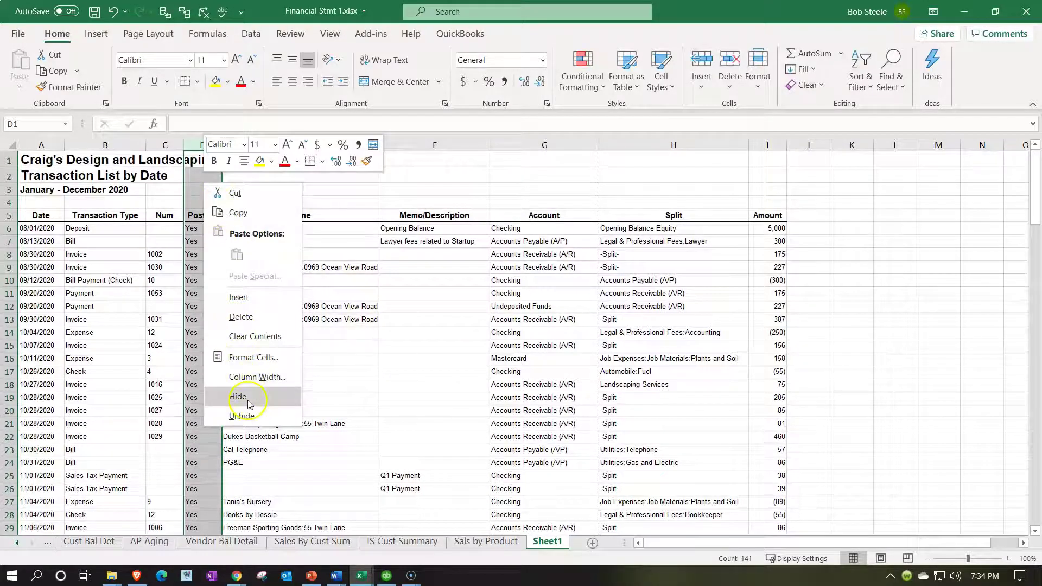
{"action": "left_click", "coordinate": [249, 403]}
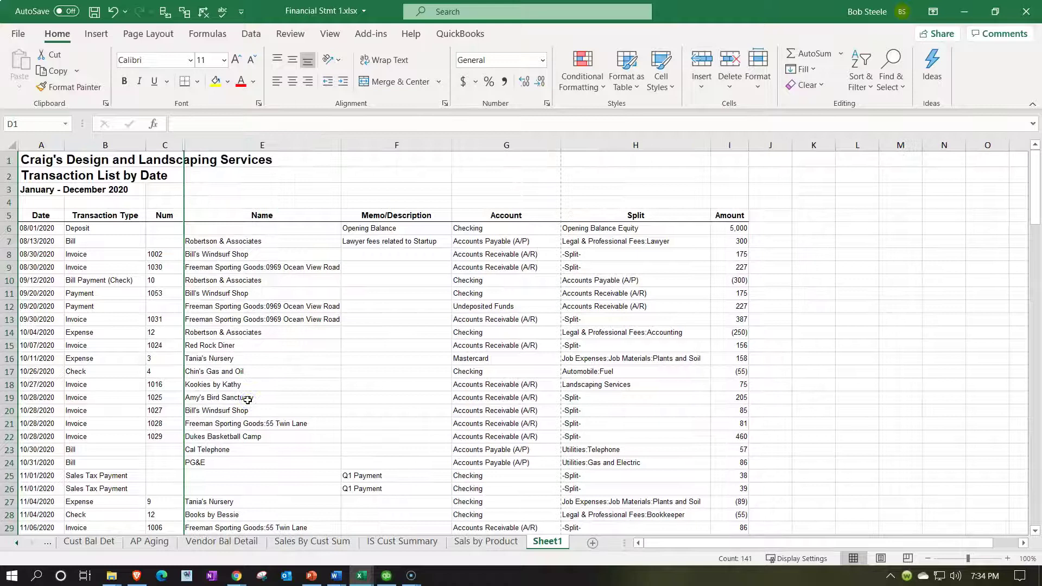
{"action": "left_click", "coordinate": [251, 394]}
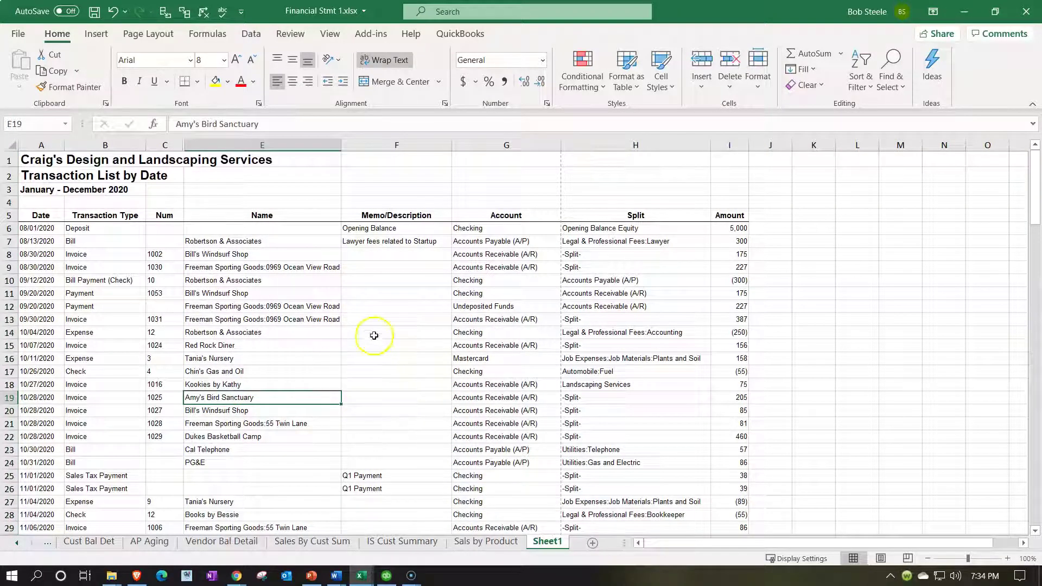
Hide the Num column and resize the Name and Split columns to fit their entries.
{"action": "left_click", "coordinate": [166, 144]}
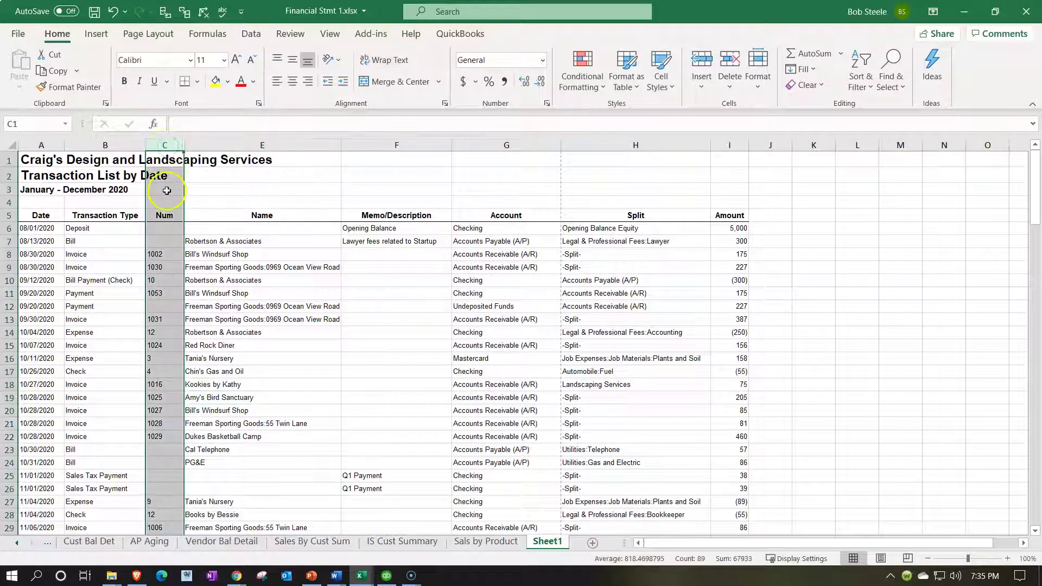
{"action": "right_click", "coordinate": [166, 187]}
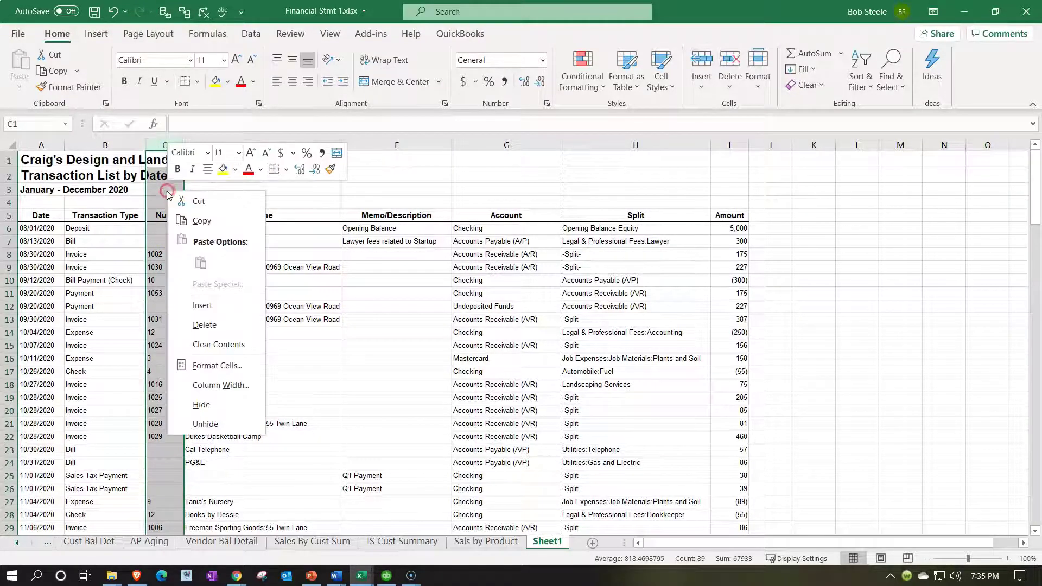
{"action": "left_click", "coordinate": [202, 405]}
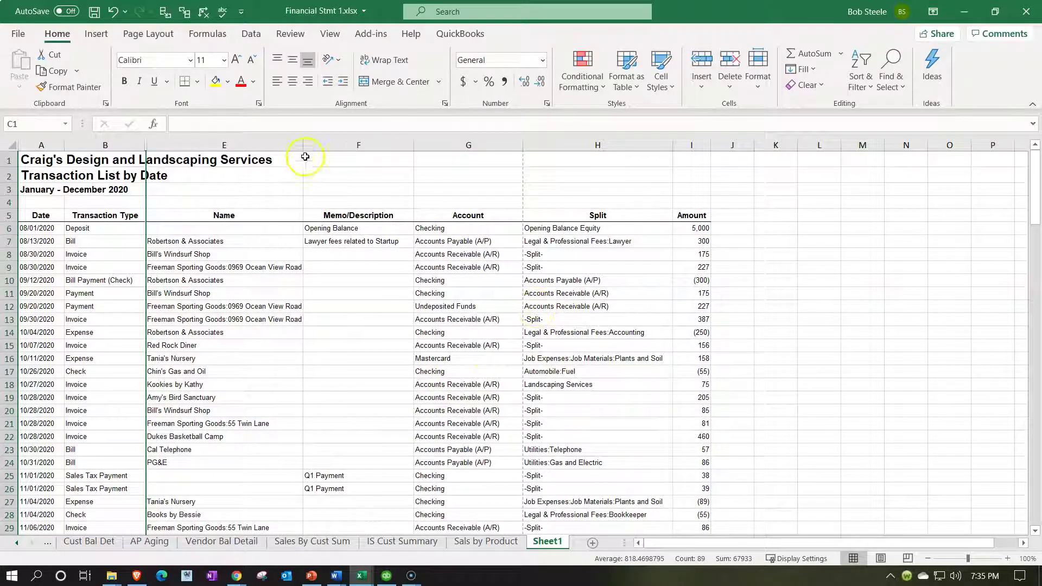
{"action": "left_click_drag", "start_coordinate": [303, 147], "coordinate": [322, 138]}
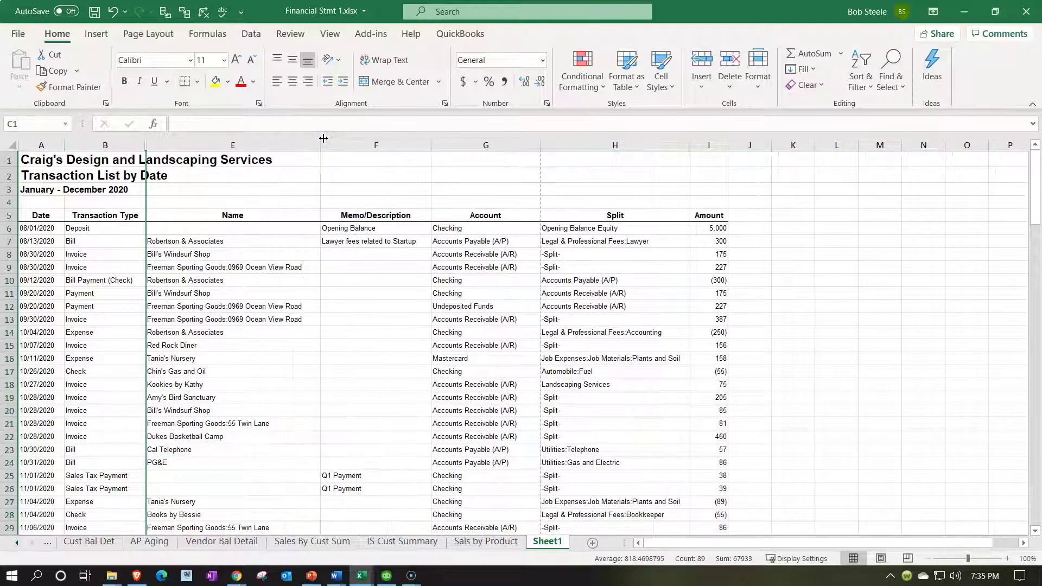
{"action": "left_click_drag", "start_coordinate": [688, 145], "coordinate": [683, 145]}
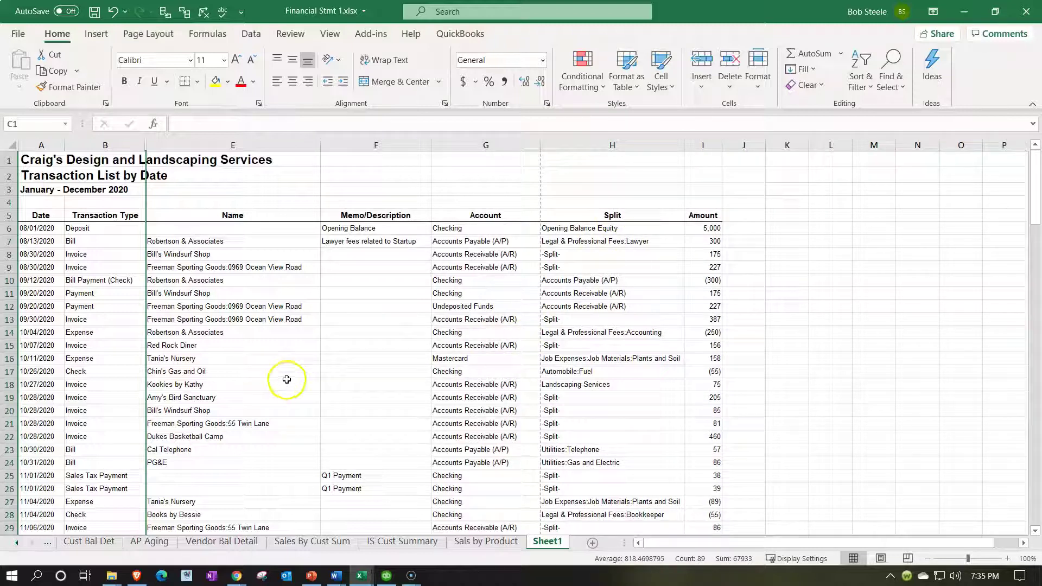
Hide the Memo/Description column so Account sits beside Name.
{"action": "left_click", "coordinate": [377, 144]}
{"action": "right_click", "coordinate": [395, 337]}
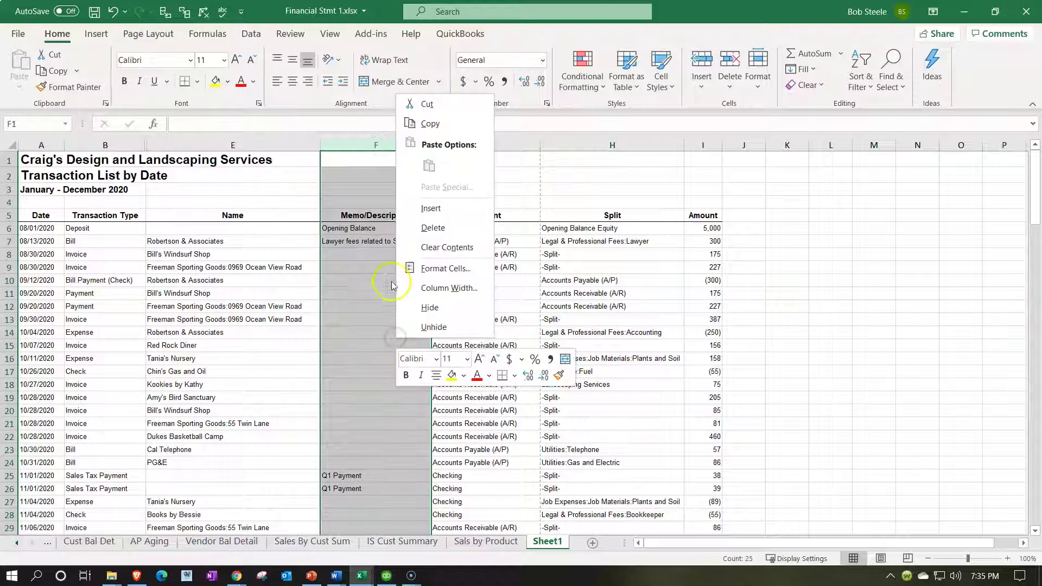
{"action": "left_click", "coordinate": [429, 308]}
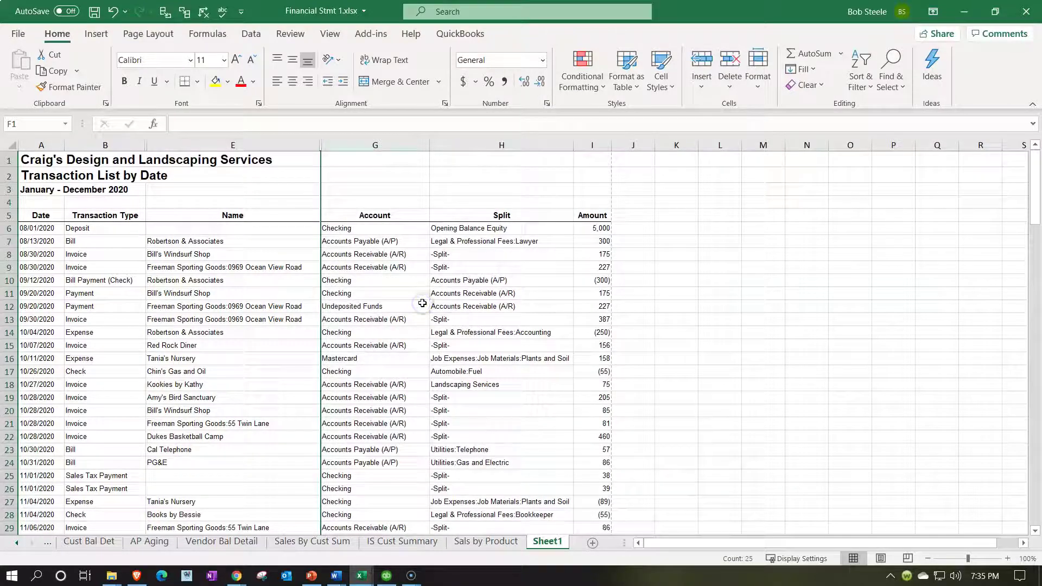
{"action": "left_click", "coordinate": [378, 332]}
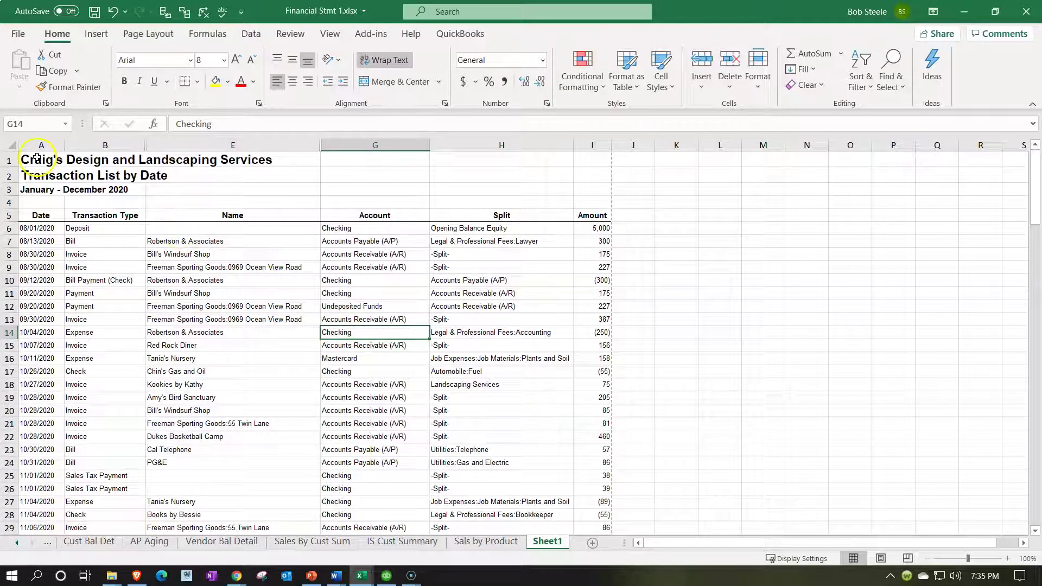
Center the company name in row 1 across columns A to I using Center Across Selection.
{"action": "left_click_drag", "start_coordinate": [38, 157], "coordinate": [579, 162]}
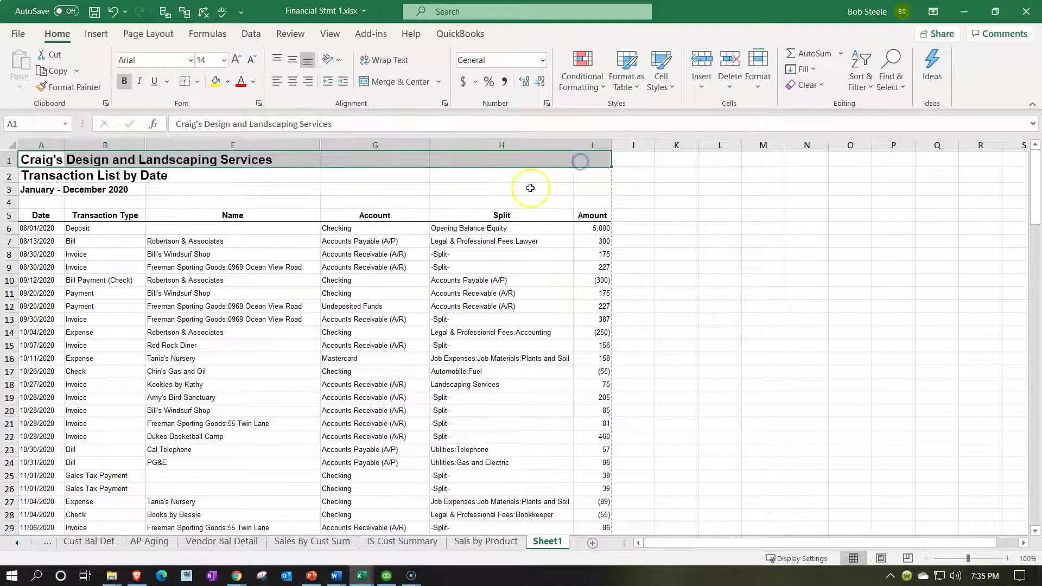
{"action": "right_click", "coordinate": [240, 160]}
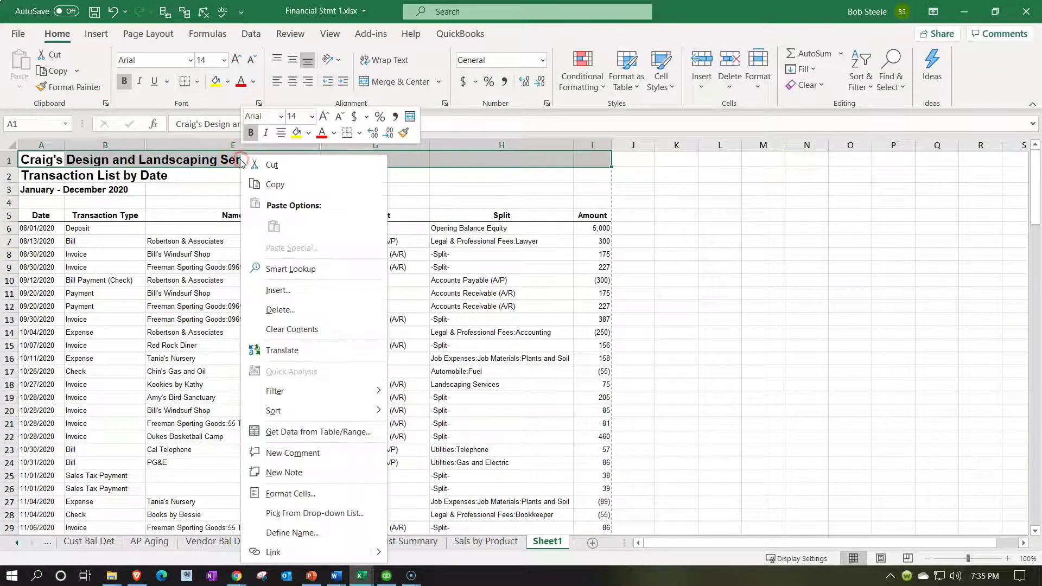
{"action": "left_click", "coordinate": [290, 494]}
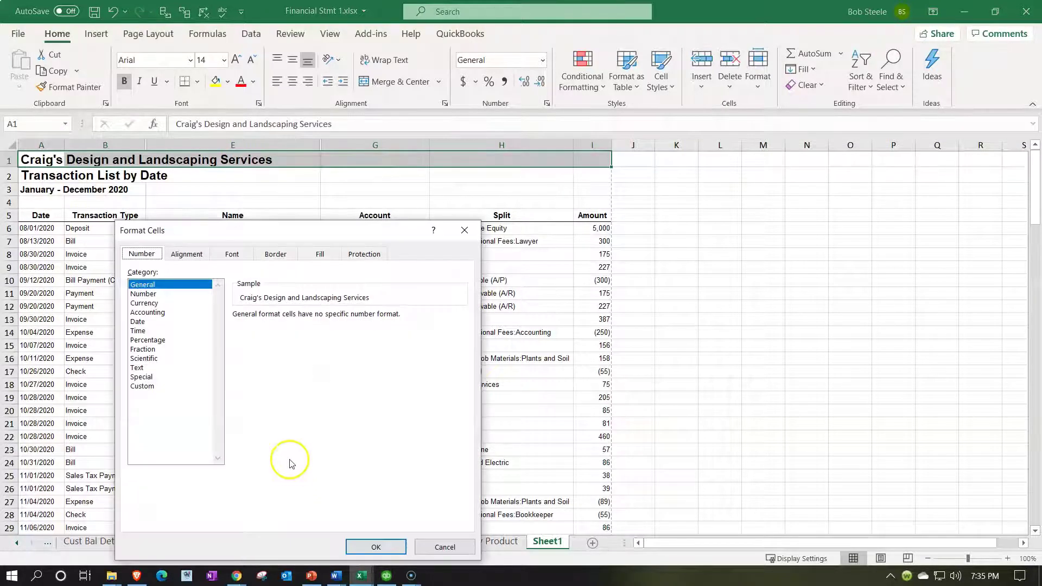
{"action": "left_click", "coordinate": [186, 254]}
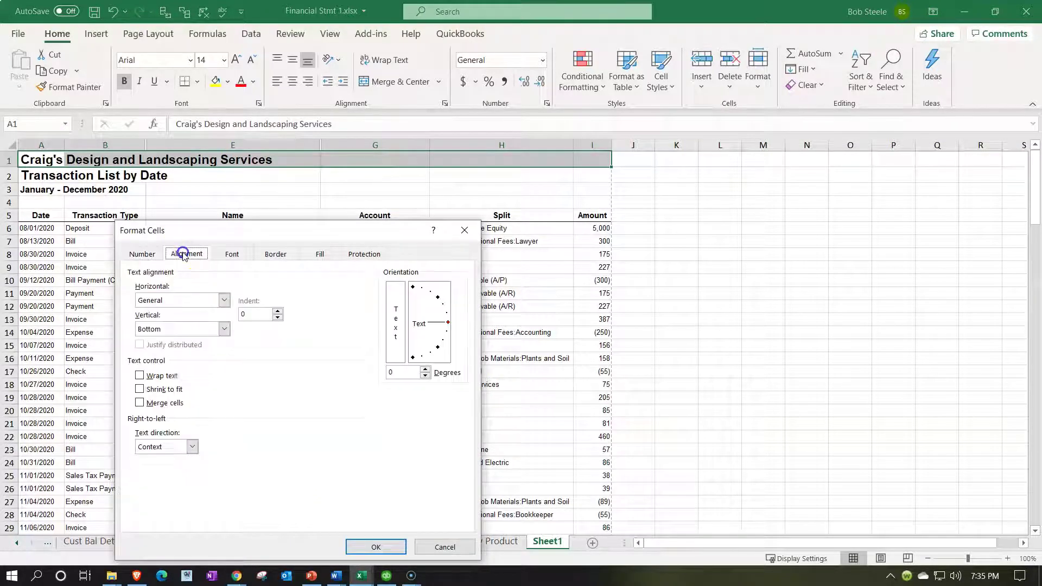
{"action": "left_click", "coordinate": [224, 301]}
{"action": "left_click", "coordinate": [224, 302]}
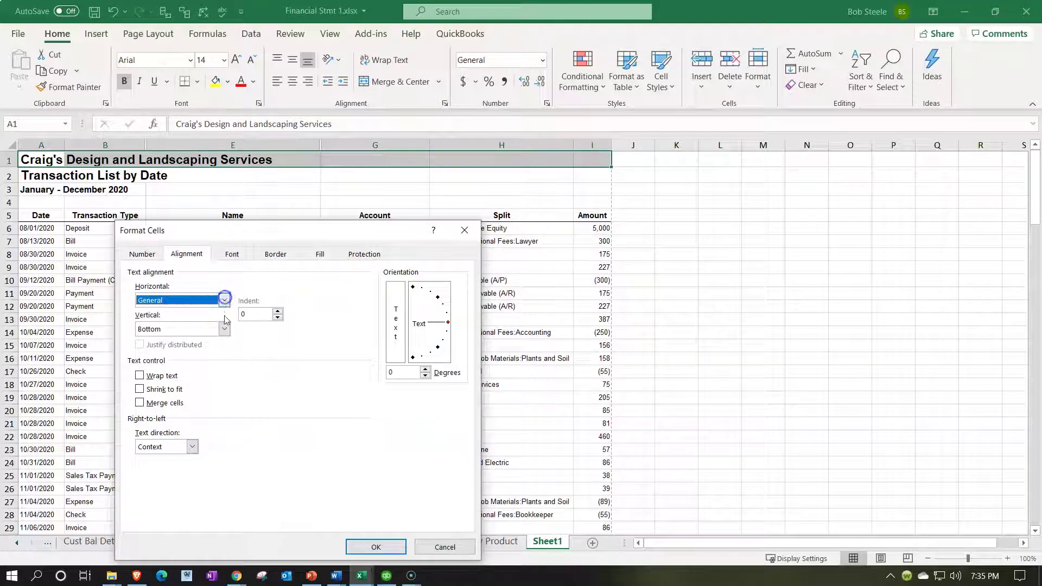
{"action": "left_click", "coordinate": [222, 302]}
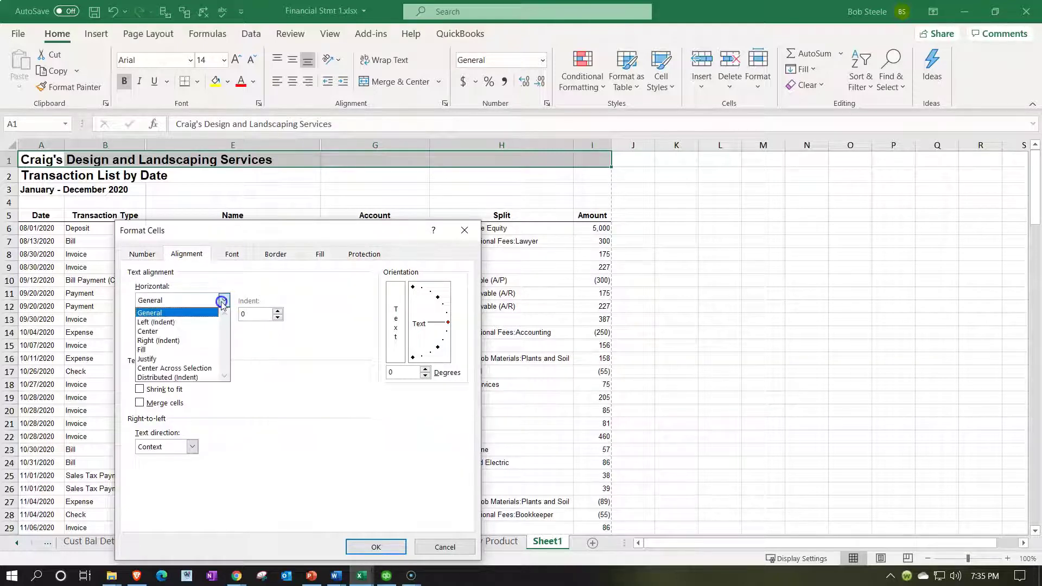
{"action": "left_click", "coordinate": [206, 368]}
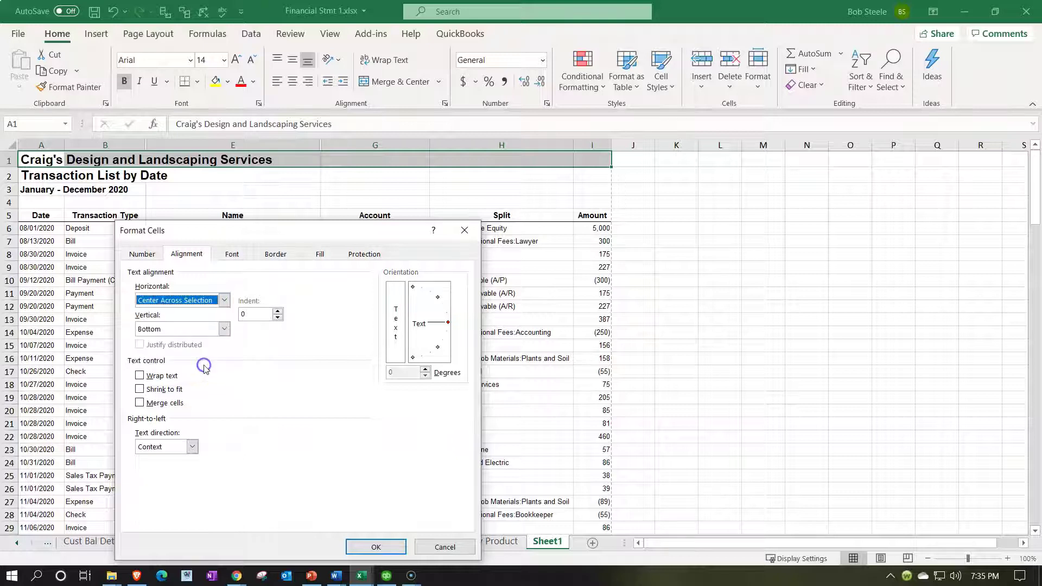
{"action": "left_click", "coordinate": [387, 549]}
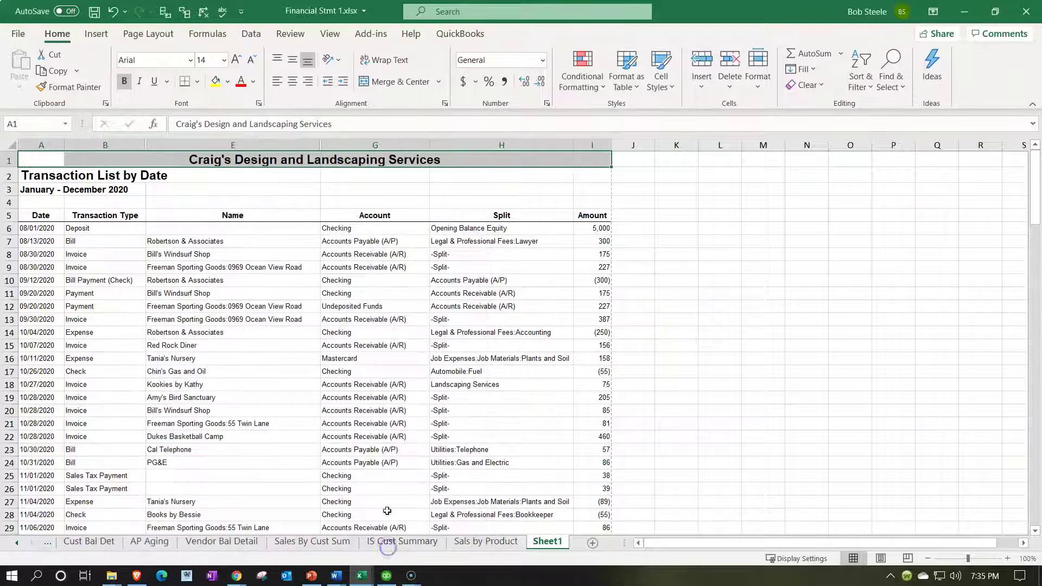
{"action": "left_click", "coordinate": [304, 191]}
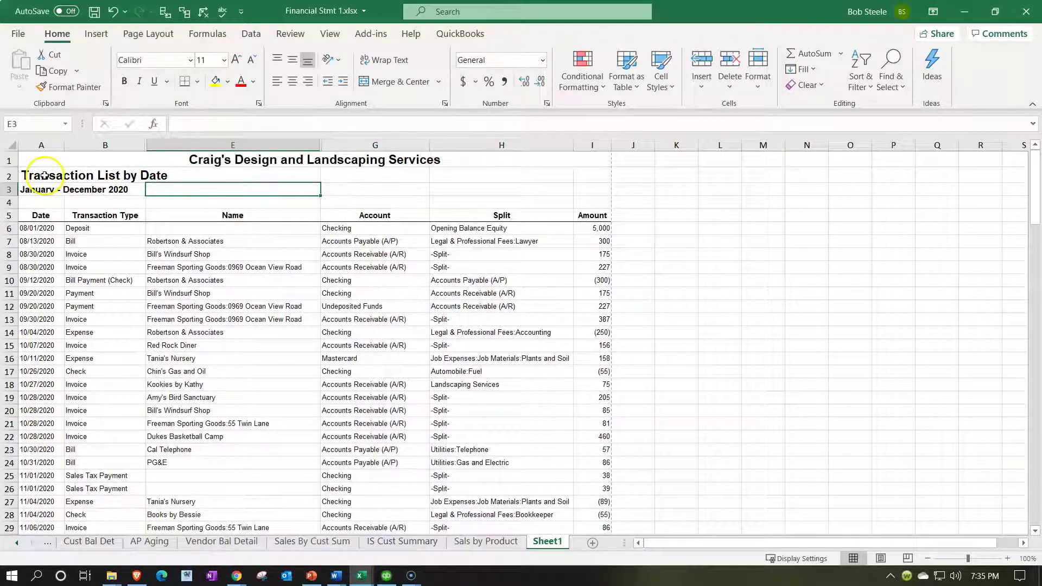
Center the Transaction List by Date title in row 2 across the table with Center Across Selection.
{"action": "left_click_drag", "start_coordinate": [27, 175], "coordinate": [595, 175]}
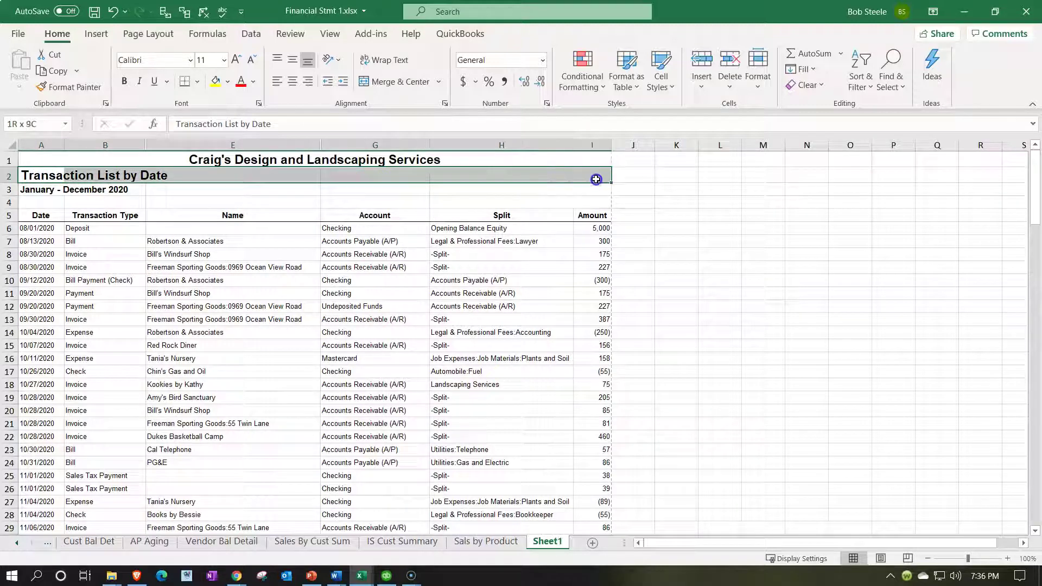
{"action": "right_click", "coordinate": [119, 174]}
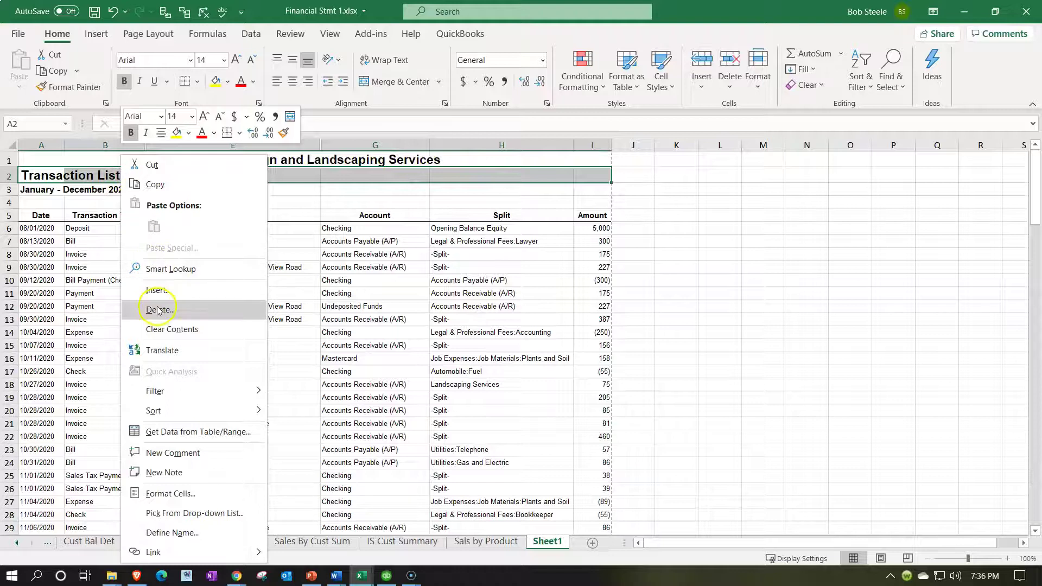
{"action": "left_click", "coordinate": [170, 493]}
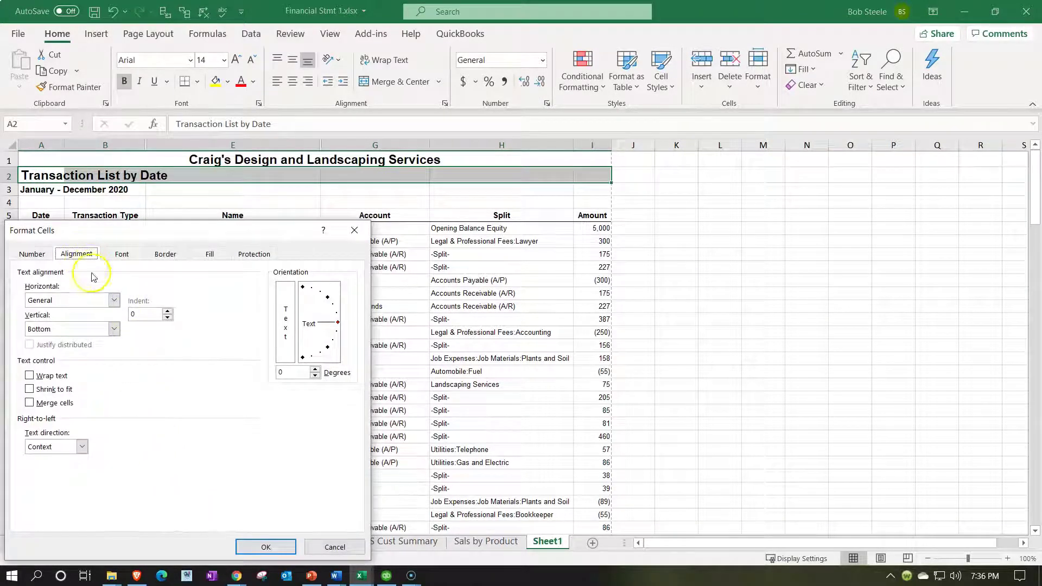
{"action": "left_click", "coordinate": [115, 302]}
{"action": "left_click", "coordinate": [108, 362]}
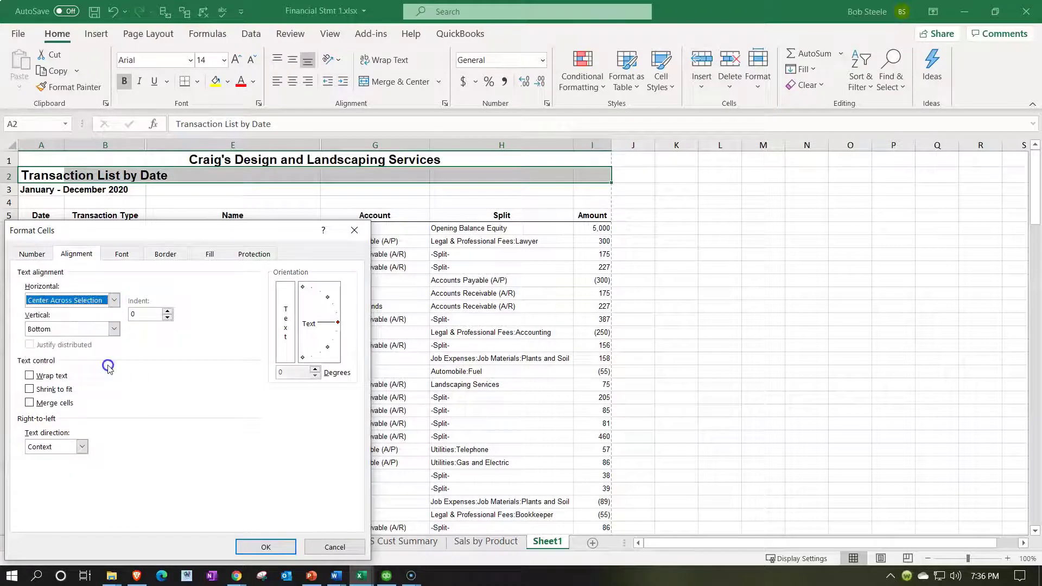
{"action": "left_click", "coordinate": [259, 548]}
{"action": "left_click", "coordinate": [164, 266]}
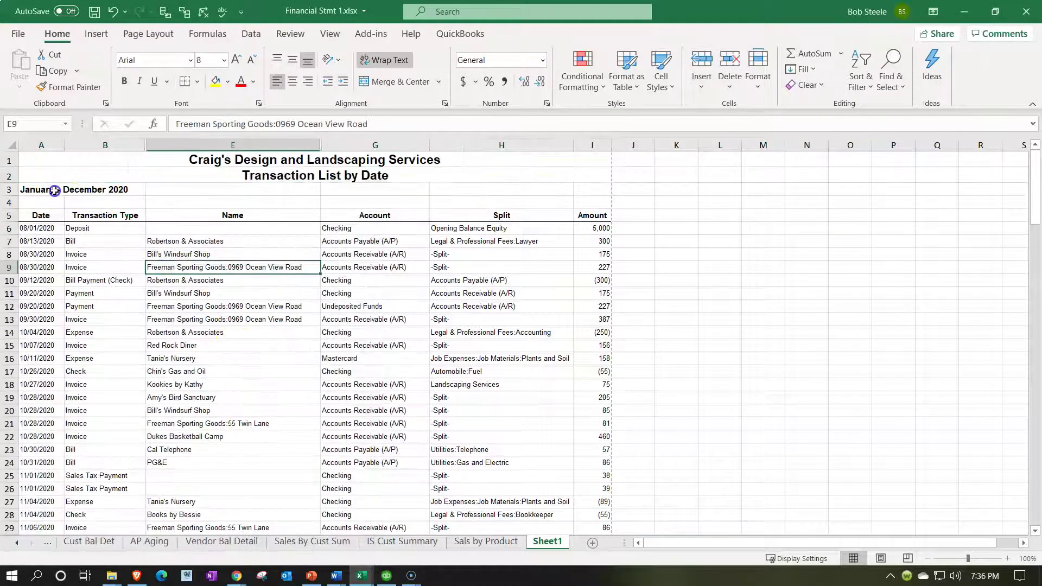
Center the January - December 2020 line in row 3 across A:I with Center Across Selection.
{"action": "left_click_drag", "start_coordinate": [93, 189], "coordinate": [594, 187]}
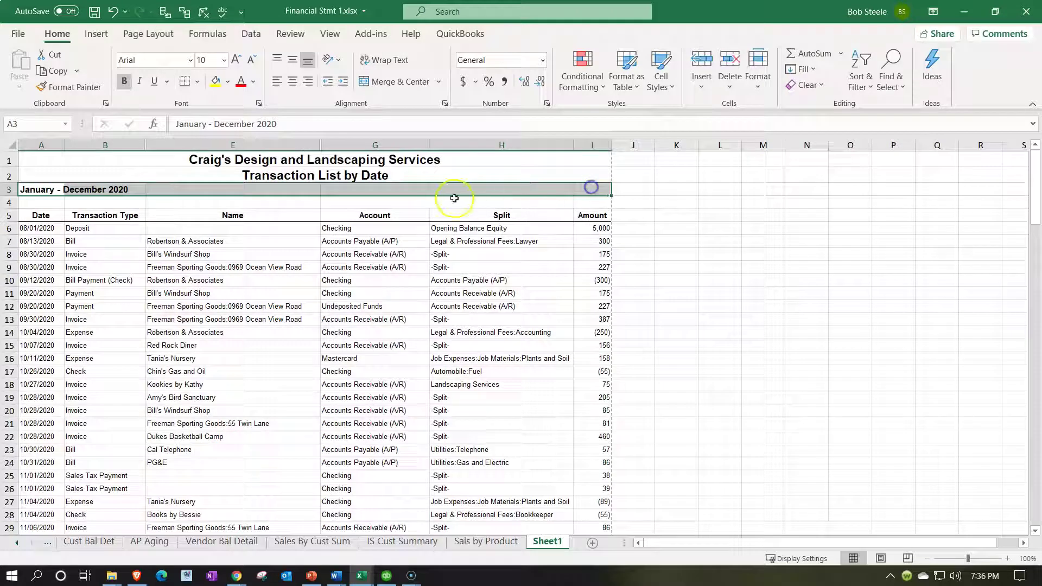
{"action": "right_click", "coordinate": [406, 188]}
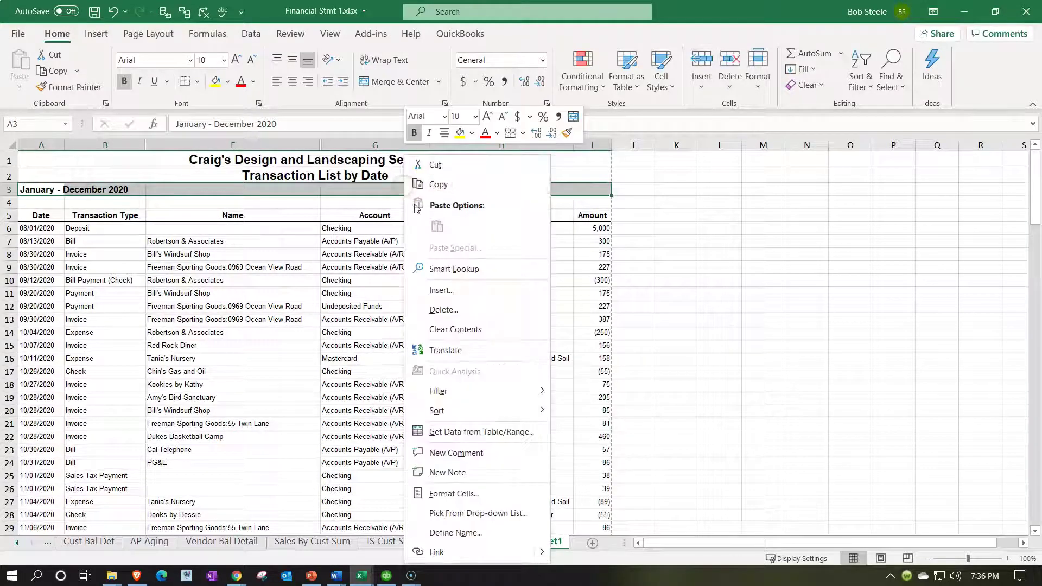
{"action": "left_click", "coordinate": [453, 494]}
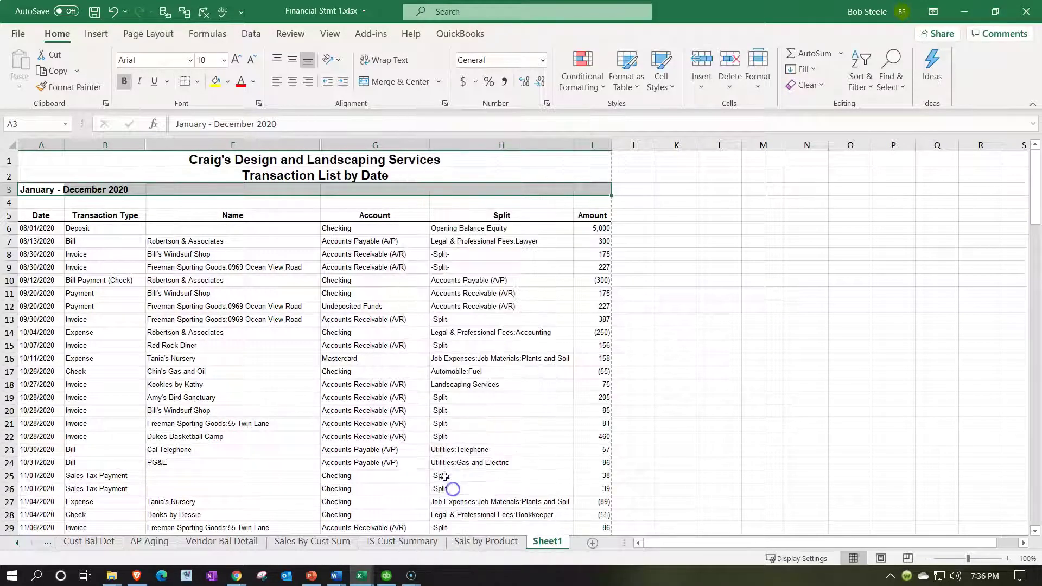
{"action": "left_click", "coordinate": [376, 300]}
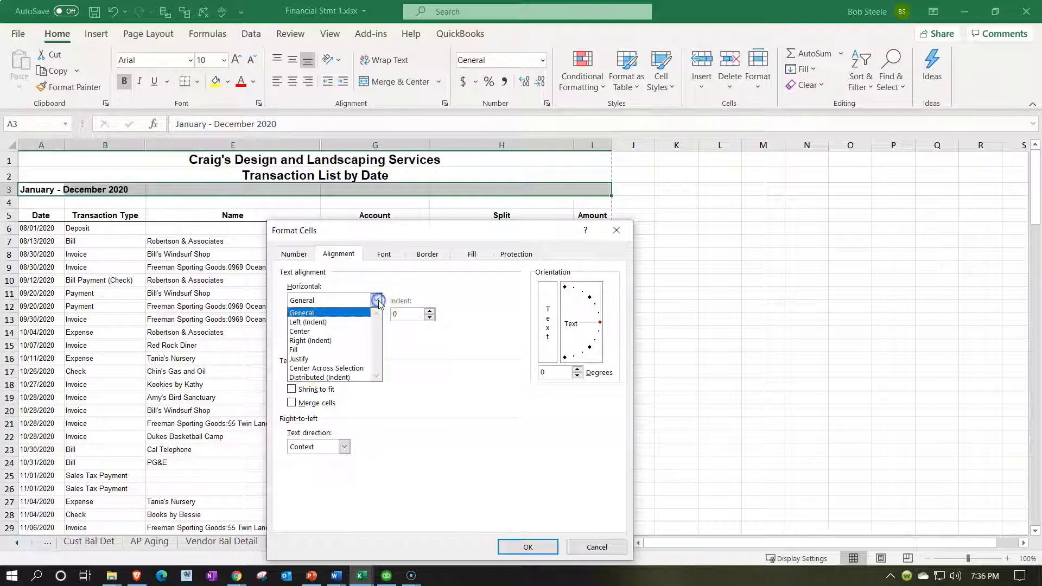
{"action": "left_click", "coordinate": [360, 369]}
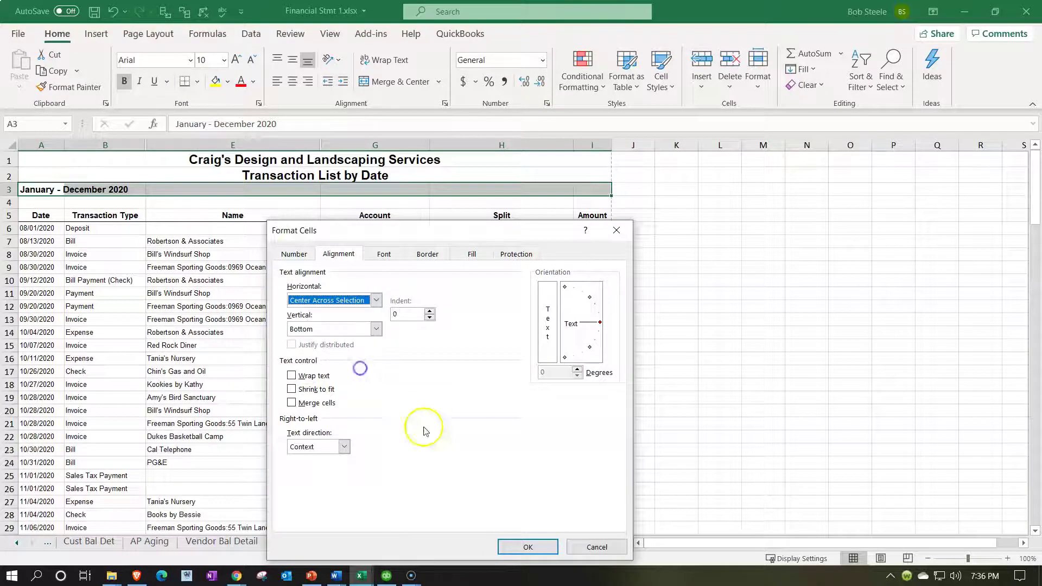
{"action": "left_click", "coordinate": [556, 549]}
{"action": "left_click", "coordinate": [434, 358]}
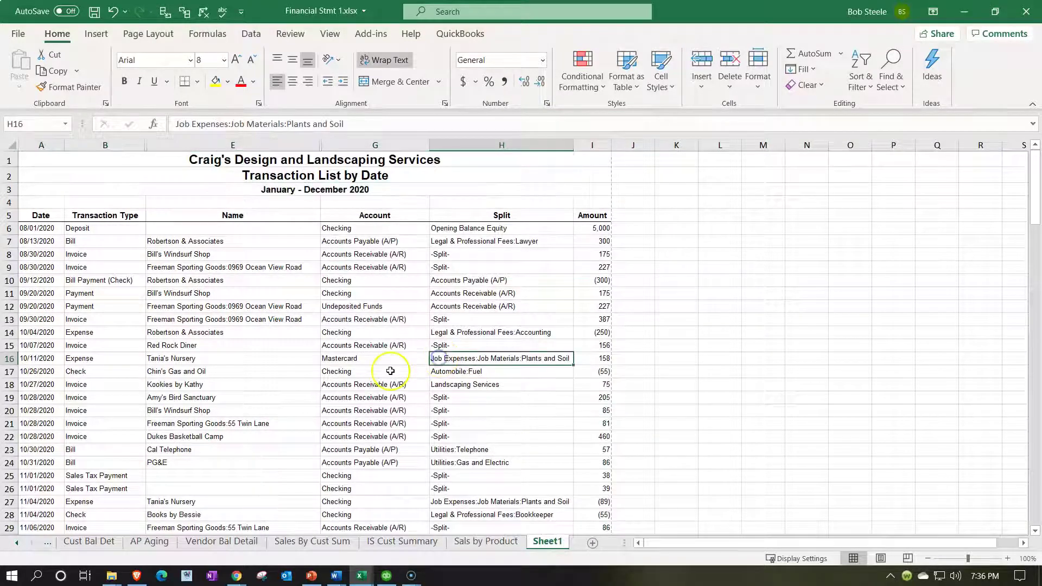
Rename the Sheet1 tab to 'Trans List by Date'.
{"action": "double_click", "coordinate": [556, 545]}
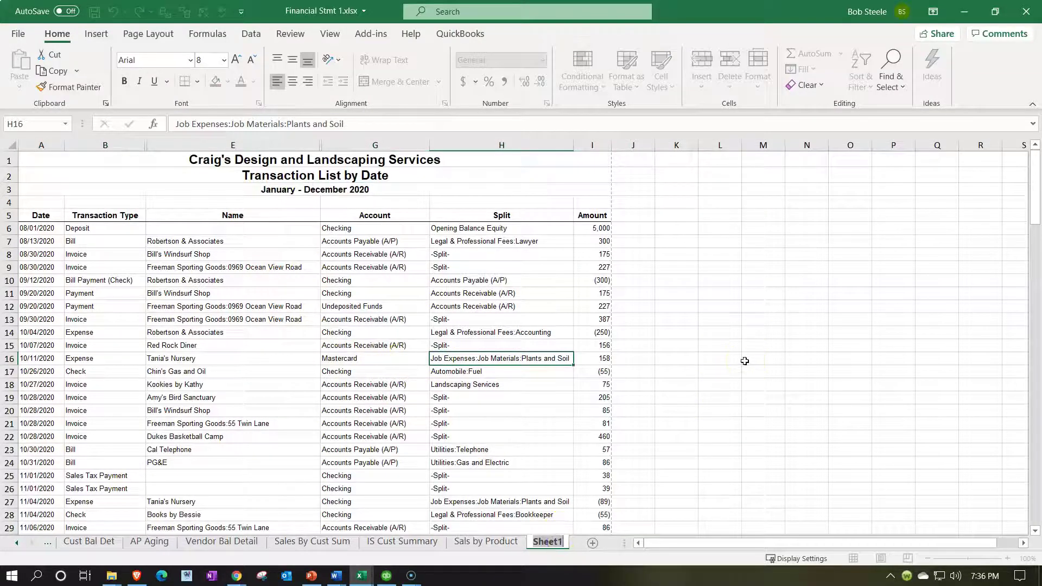
{"action": "type", "text": "RT"}
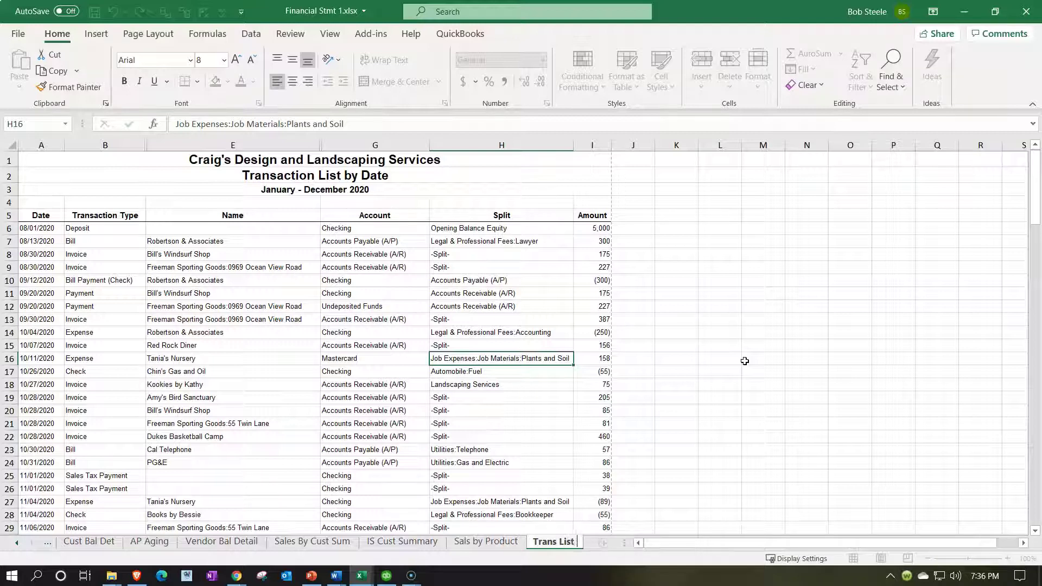
{"action": "type", "text": "by Date"}
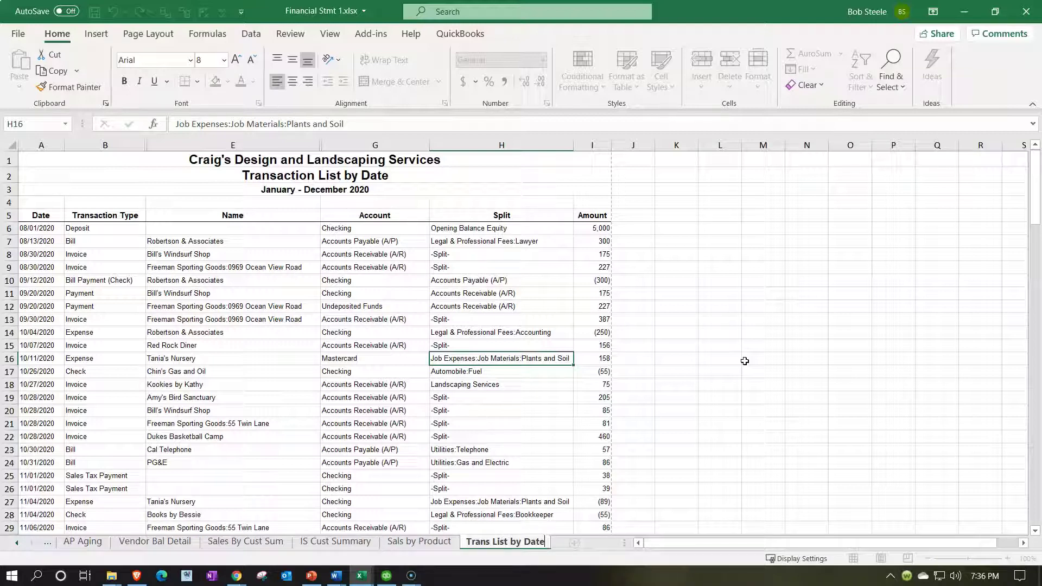
{"action": "left_click", "coordinate": [282, 347]}
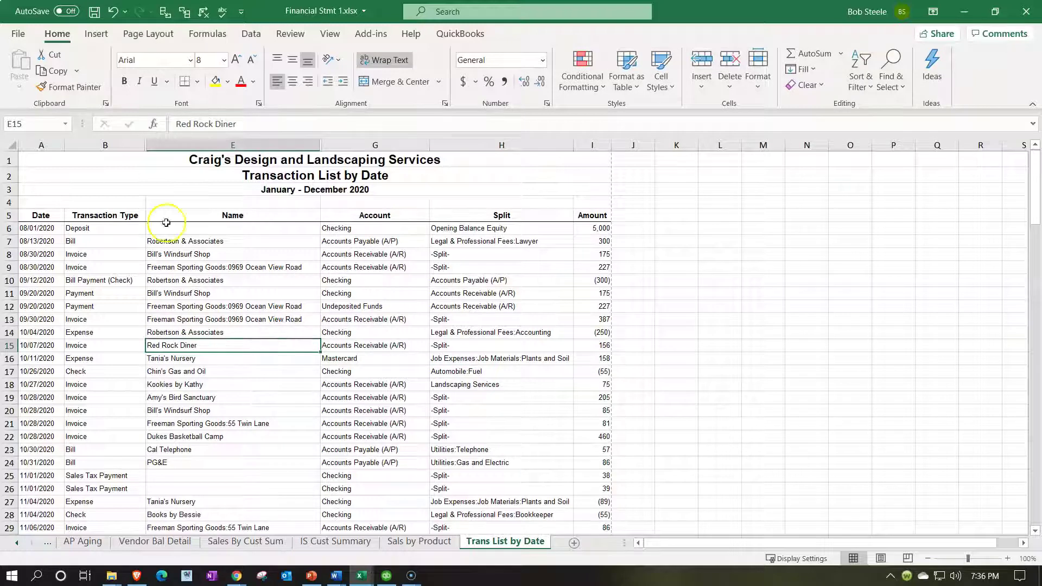
Save the workbook, then set the print to CutePDF Writer with Print Entire Workbook.
{"action": "left_click", "coordinate": [94, 11]}
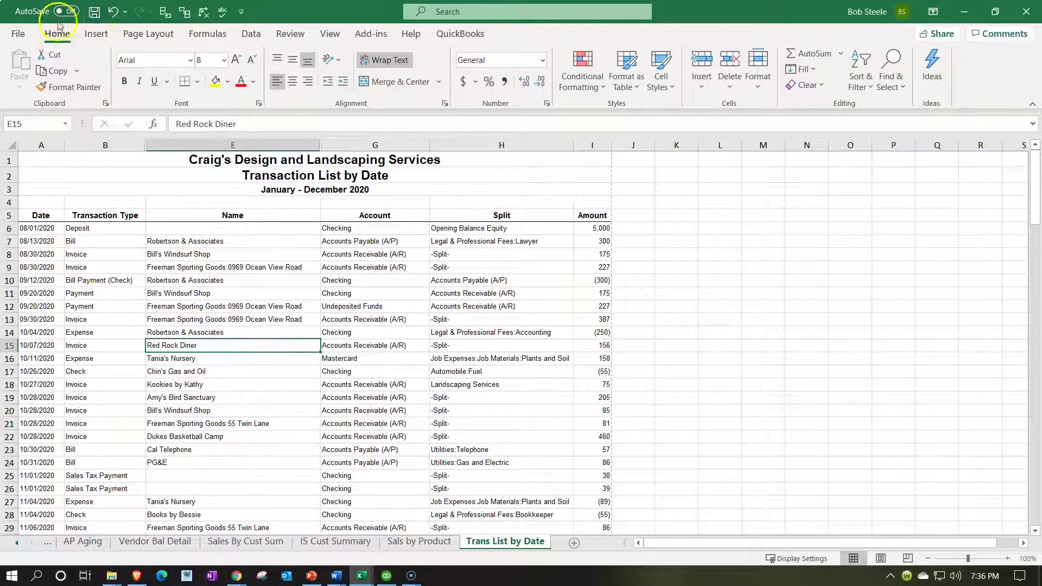
{"action": "left_click", "coordinate": [20, 34]}
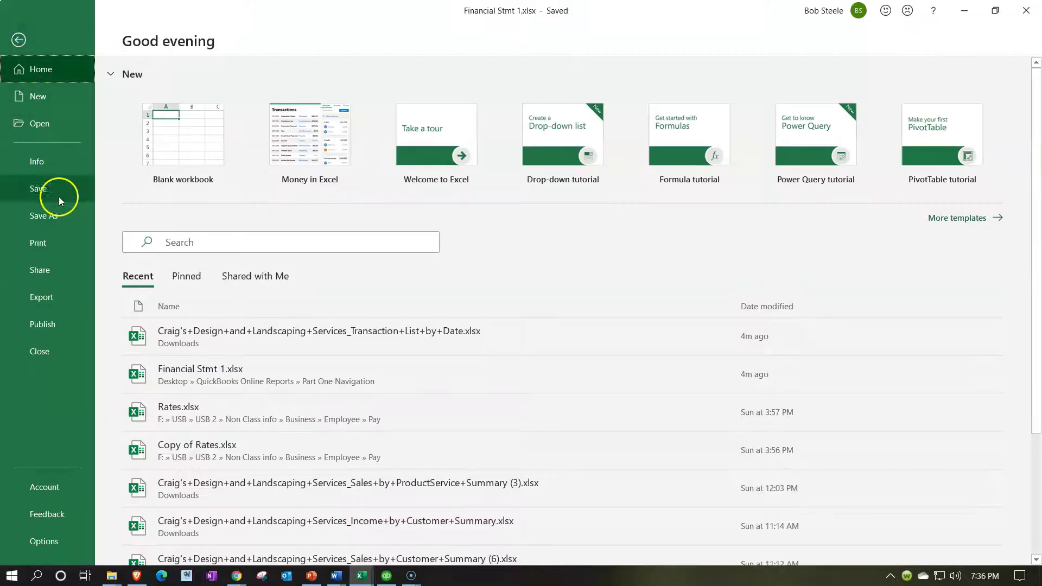
{"action": "left_click", "coordinate": [53, 243]}
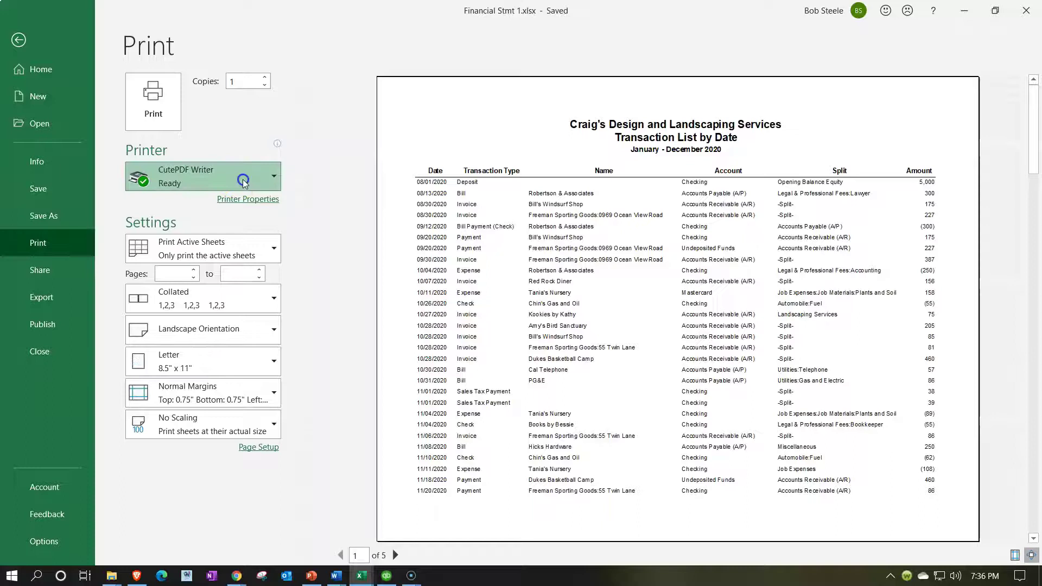
{"action": "left_click", "coordinate": [243, 181]}
{"action": "left_click", "coordinate": [260, 180]}
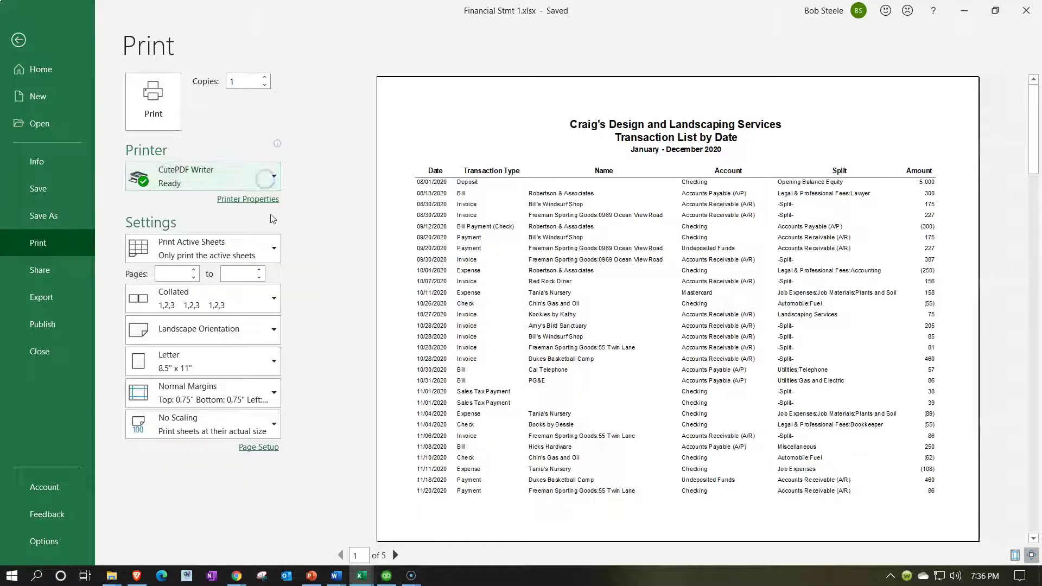
{"action": "left_click", "coordinate": [274, 248]}
{"action": "left_click", "coordinate": [223, 311]}
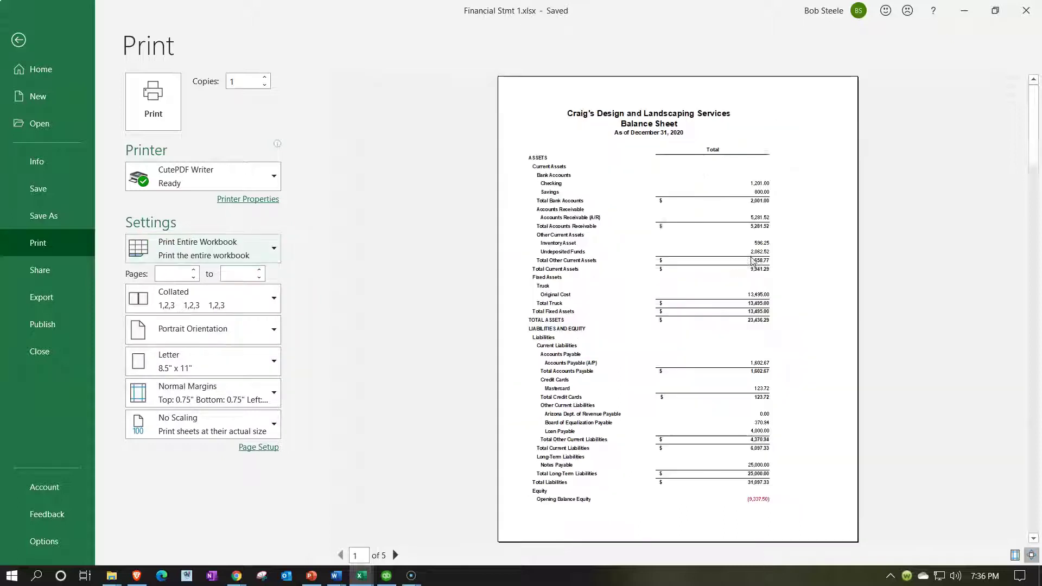
Page through the 25-page preview, checking the landscape Transaction List by Date pages from page 21.
{"action": "scroll", "coordinate": [750, 254], "scroll_direction": "down", "scroll_amount": 1}
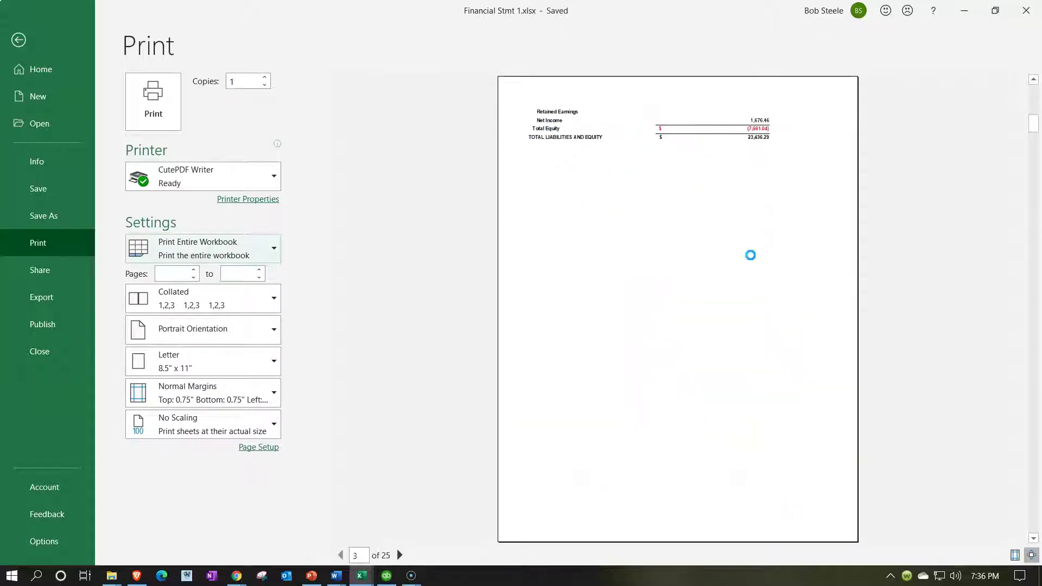
{"action": "scroll", "coordinate": [752, 258], "scroll_direction": "down", "scroll_amount": 1}
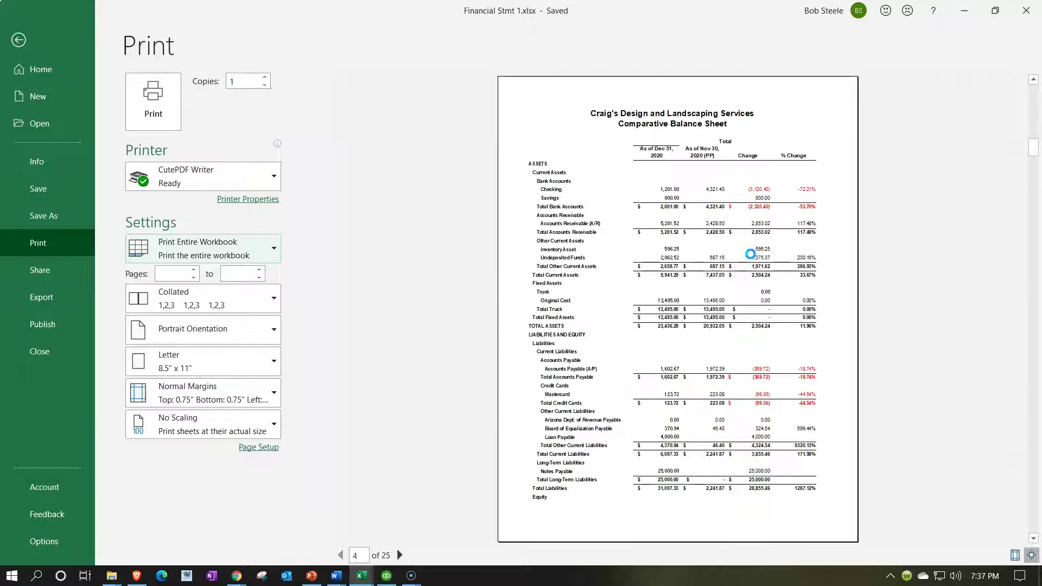
{"action": "scroll", "coordinate": [752, 258], "scroll_direction": "down", "scroll_amount": 1}
{"action": "scroll", "coordinate": [750, 254], "scroll_direction": "down", "scroll_amount": 1}
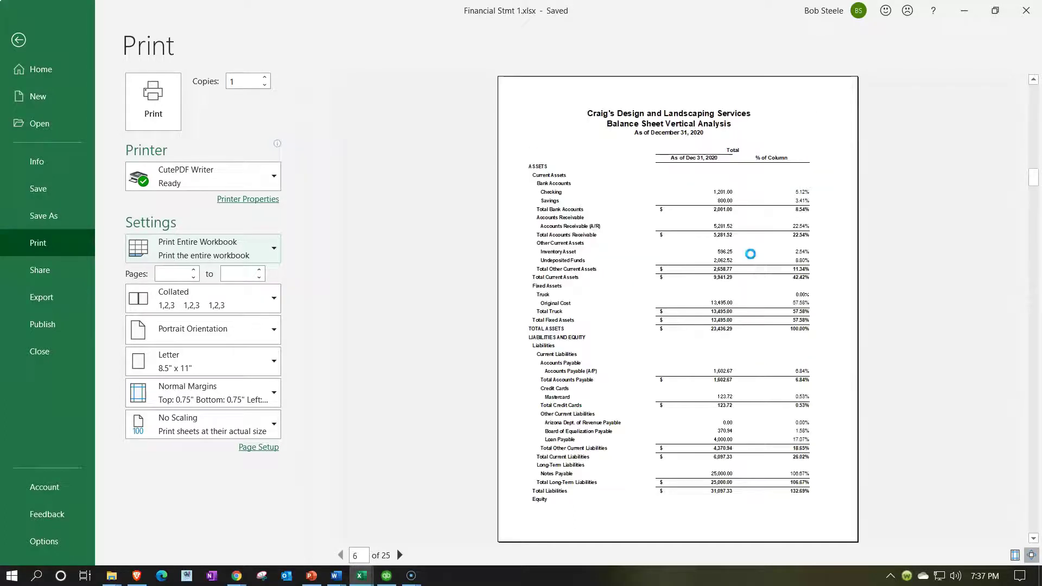
{"action": "scroll", "coordinate": [752, 259], "scroll_direction": "down", "scroll_amount": 1}
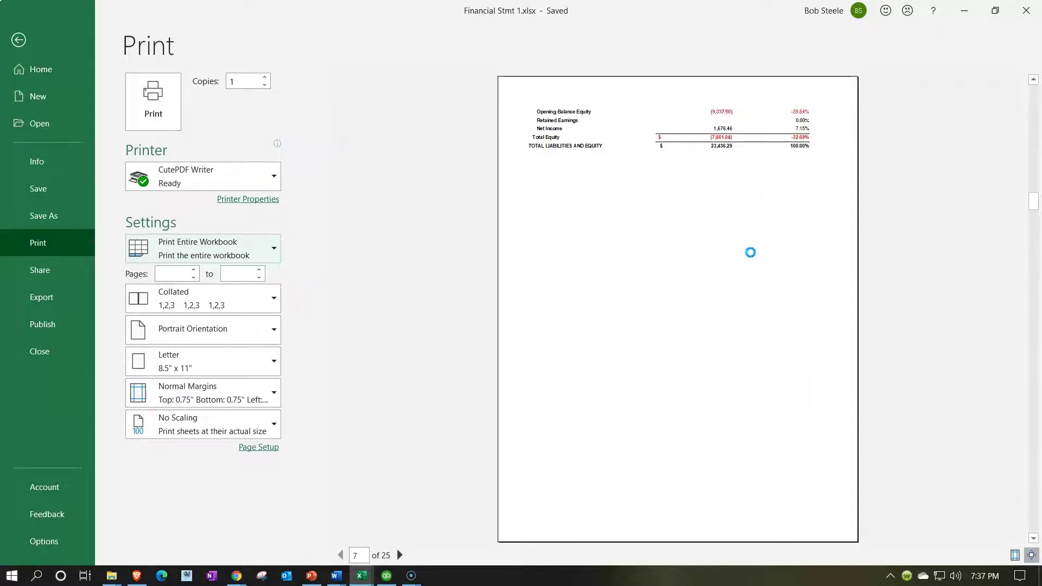
{"action": "scroll", "coordinate": [752, 255], "scroll_direction": "down", "scroll_amount": 1}
{"action": "scroll", "coordinate": [750, 250], "scroll_direction": "down", "scroll_amount": 1}
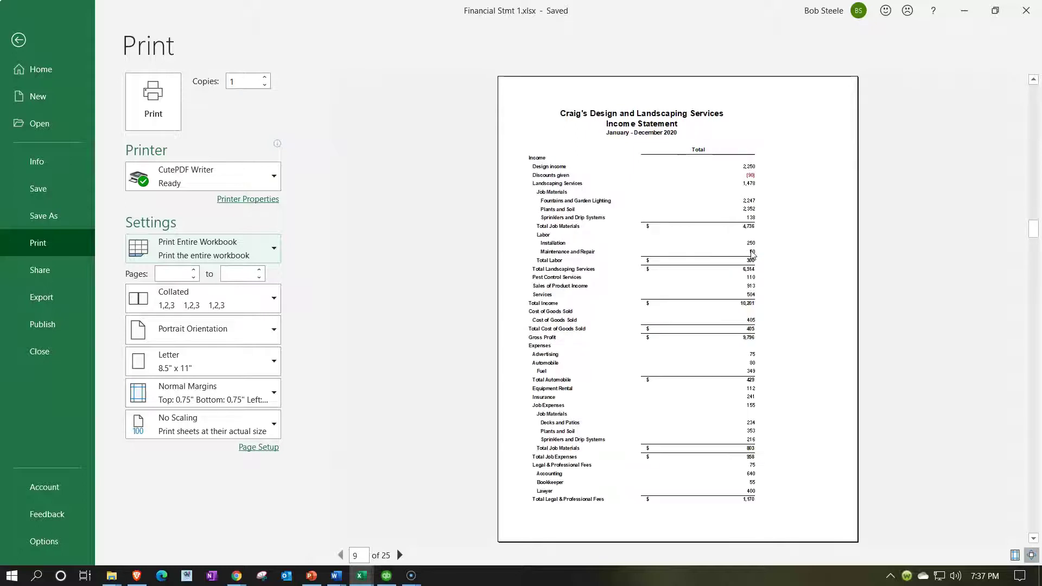
{"action": "scroll", "coordinate": [750, 251], "scroll_direction": "down", "scroll_amount": 1}
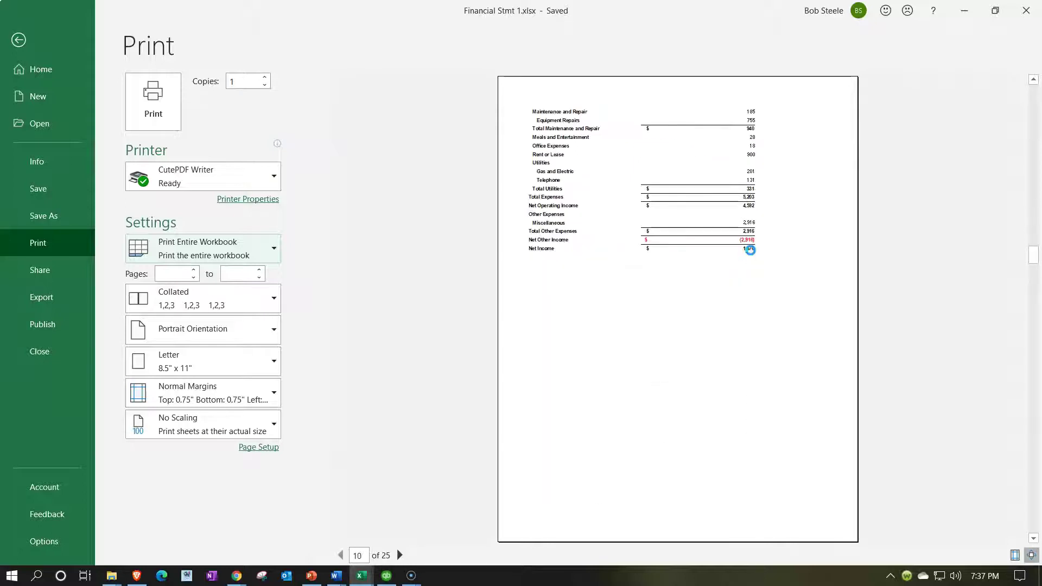
{"action": "scroll", "coordinate": [750, 250], "scroll_direction": "down", "scroll_amount": 1}
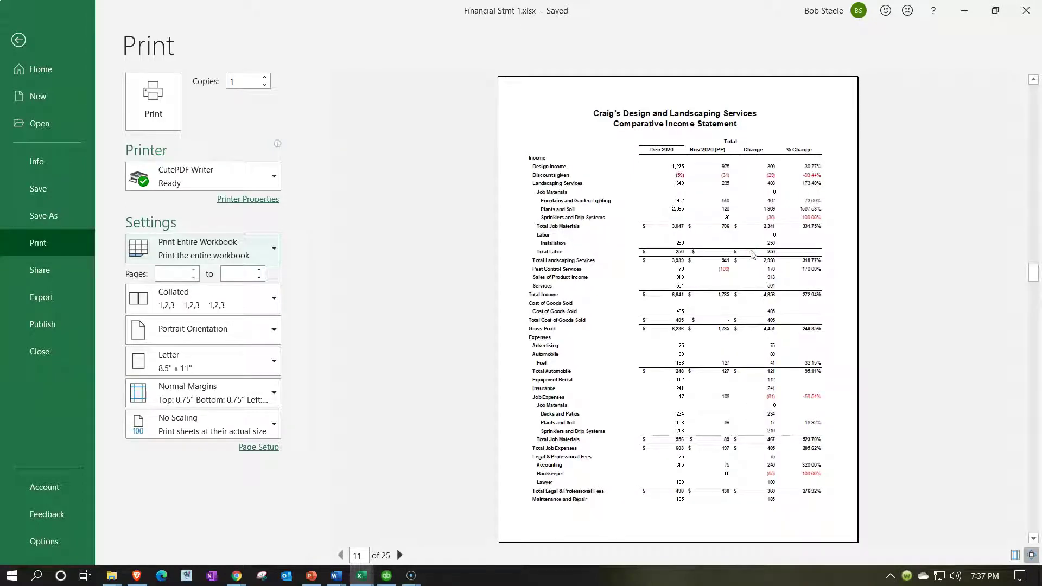
{"action": "scroll", "coordinate": [751, 252], "scroll_direction": "down", "scroll_amount": 1}
{"action": "scroll", "coordinate": [752, 253], "scroll_direction": "down", "scroll_amount": 1}
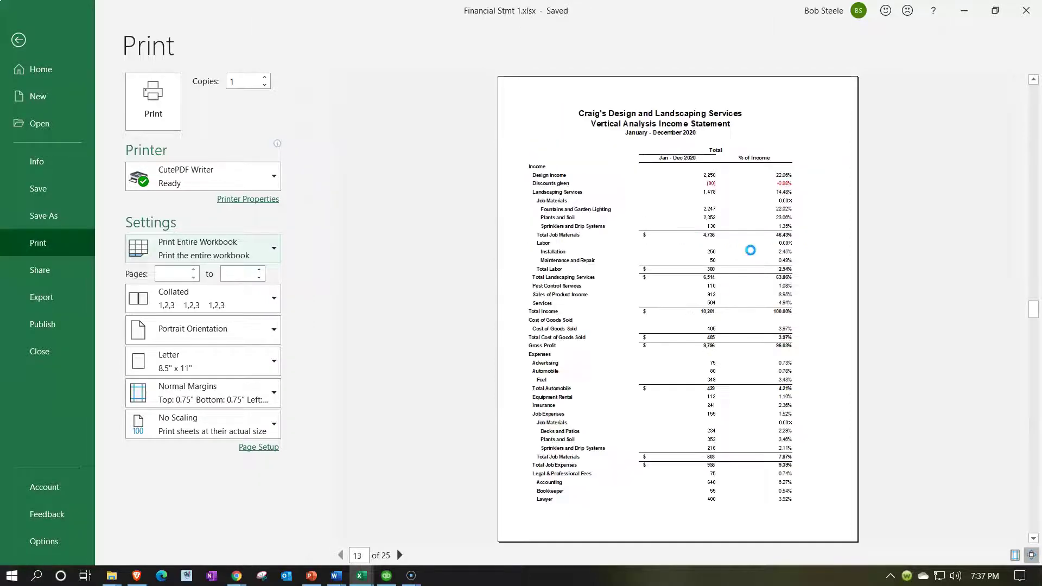
{"action": "scroll", "coordinate": [750, 250], "scroll_direction": "down", "scroll_amount": 1}
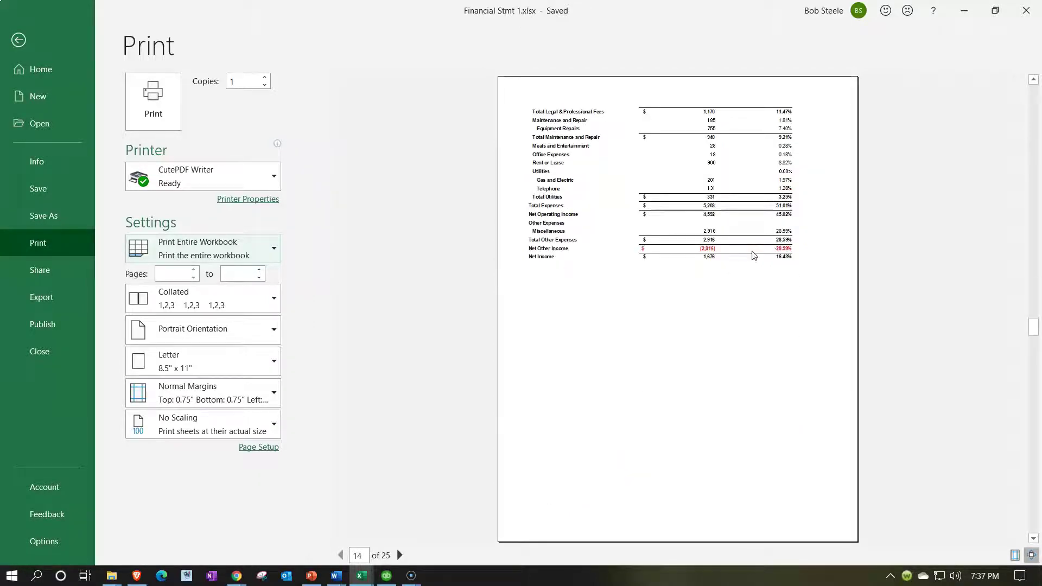
{"action": "scroll", "coordinate": [753, 255], "scroll_direction": "down", "scroll_amount": 1}
{"action": "scroll", "coordinate": [757, 274], "scroll_direction": "down", "scroll_amount": 1}
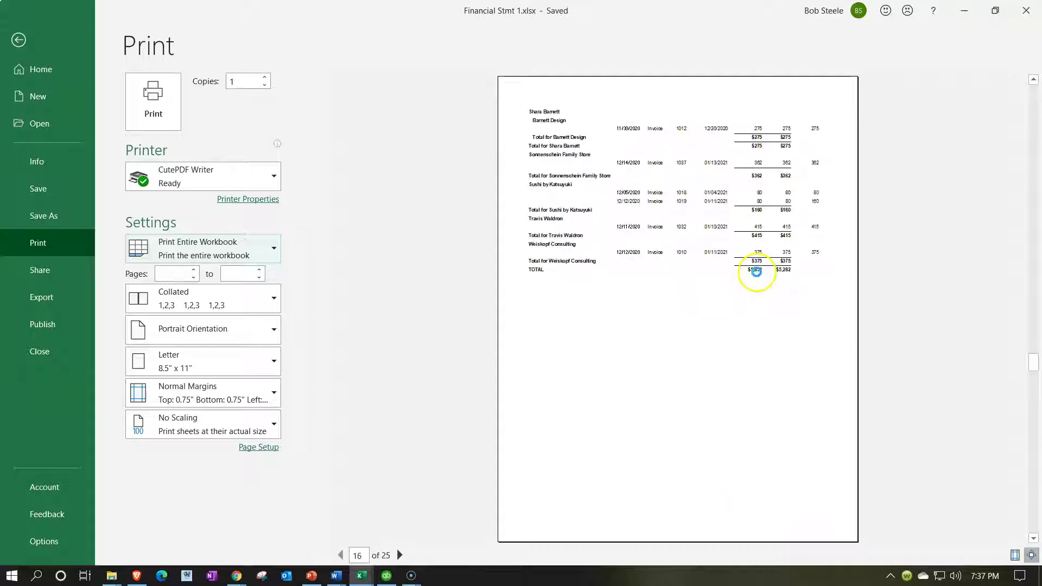
{"action": "scroll", "coordinate": [756, 272], "scroll_direction": "down", "scroll_amount": 1}
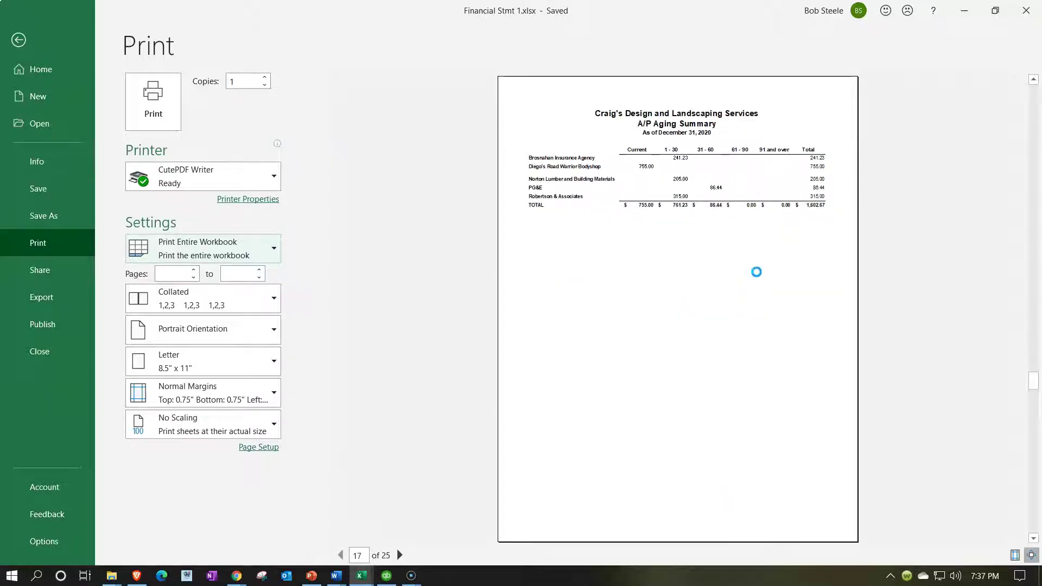
{"action": "scroll", "coordinate": [758, 274], "scroll_direction": "down", "scroll_amount": 1}
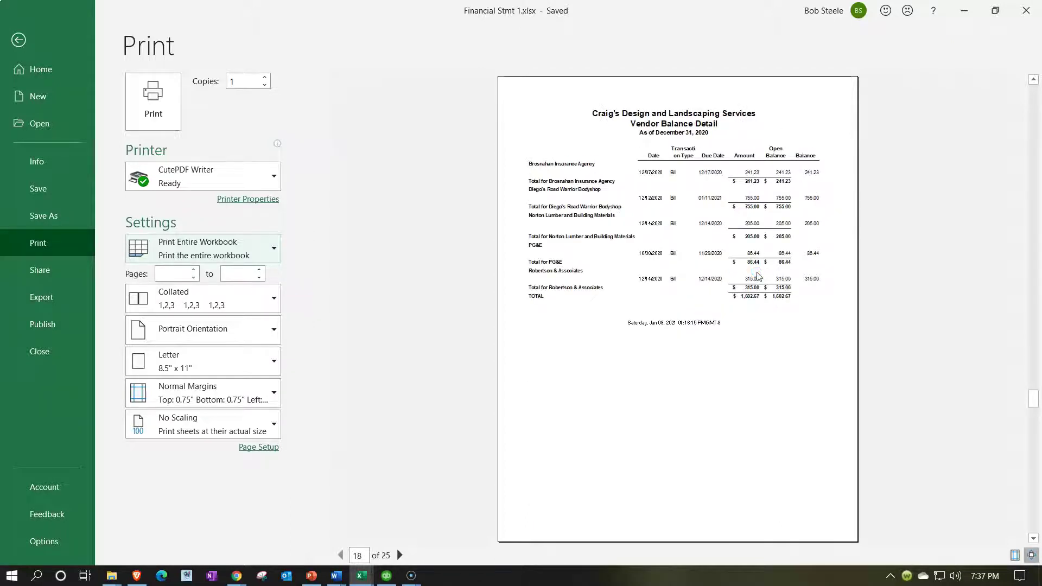
{"action": "scroll", "coordinate": [758, 274], "scroll_direction": "down", "scroll_amount": 1}
{"action": "scroll", "coordinate": [758, 275], "scroll_direction": "down", "scroll_amount": 1}
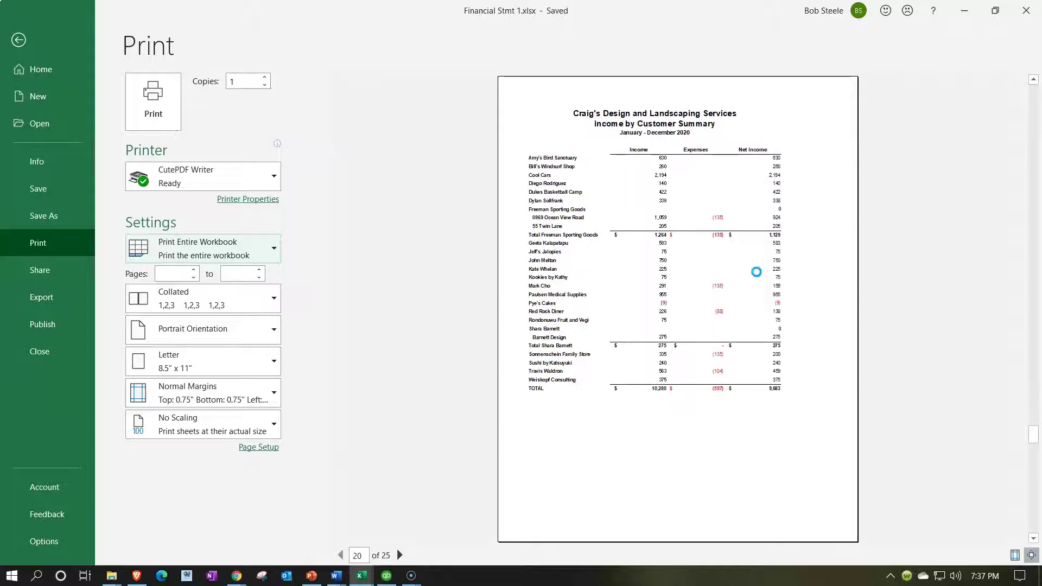
{"action": "scroll", "coordinate": [758, 276], "scroll_direction": "down", "scroll_amount": 1}
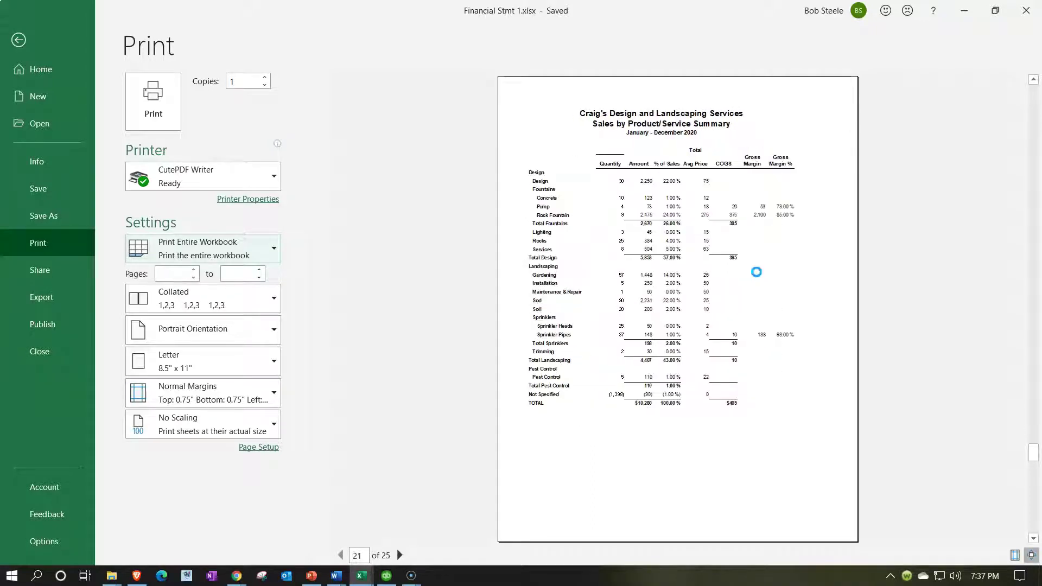
{"action": "scroll", "coordinate": [759, 276], "scroll_direction": "down", "scroll_amount": 1}
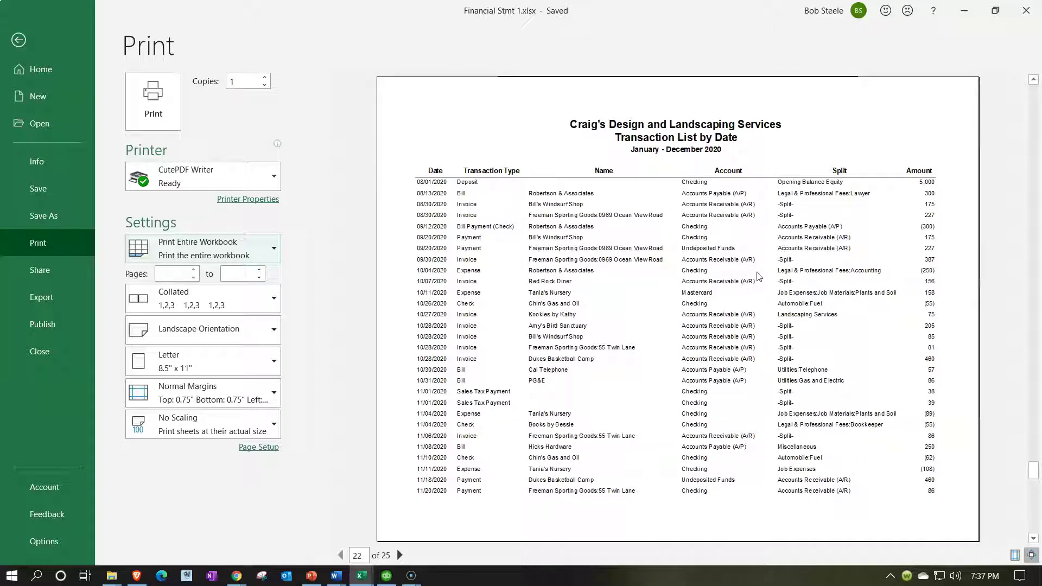
{"action": "scroll", "coordinate": [759, 276], "scroll_direction": "down", "scroll_amount": 1}
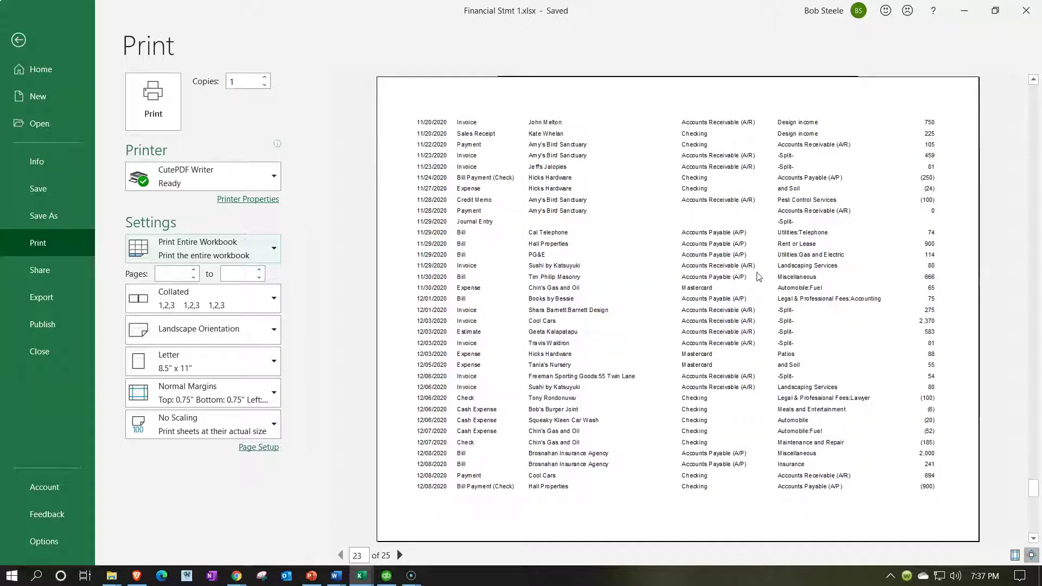
{"action": "scroll", "coordinate": [759, 276], "scroll_direction": "down", "scroll_amount": 1}
{"action": "scroll", "coordinate": [758, 276], "scroll_direction": "down", "scroll_amount": 1}
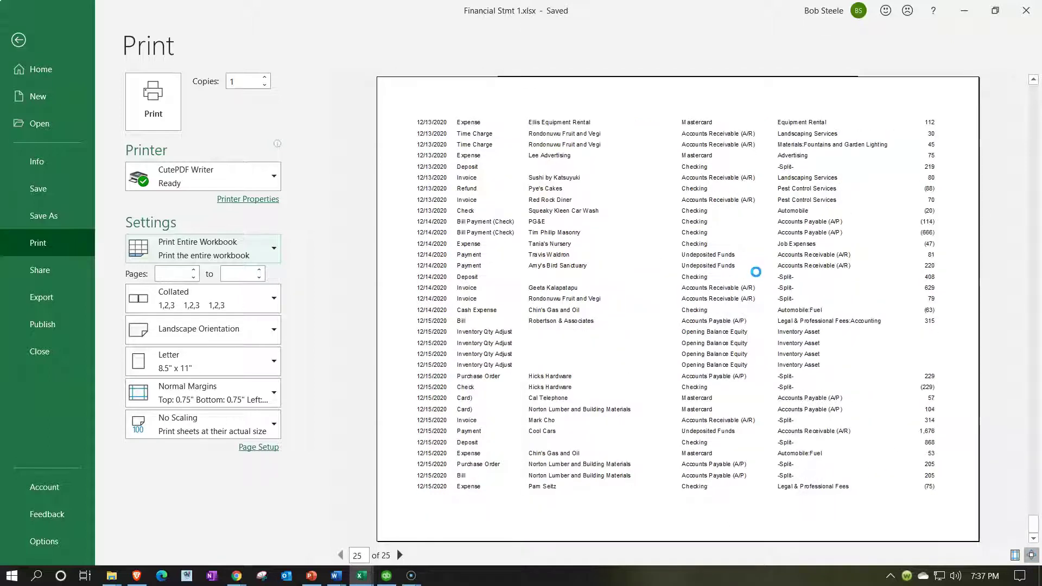
{"action": "scroll", "coordinate": [756, 271], "scroll_direction": "up", "scroll_amount": 1}
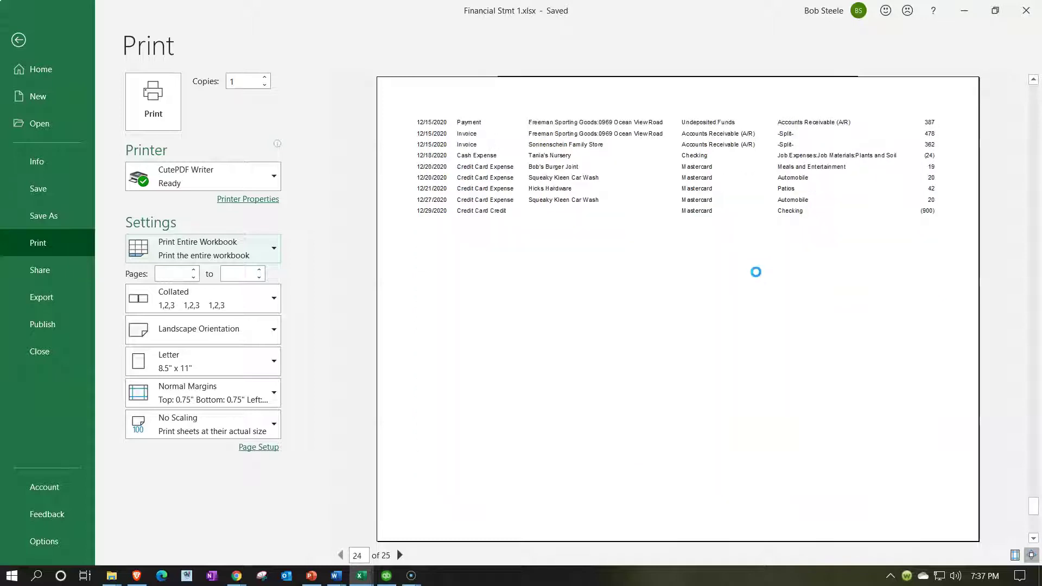
{"action": "scroll", "coordinate": [756, 272], "scroll_direction": "up", "scroll_amount": 1}
{"action": "scroll", "coordinate": [757, 272], "scroll_direction": "up", "scroll_amount": 1}
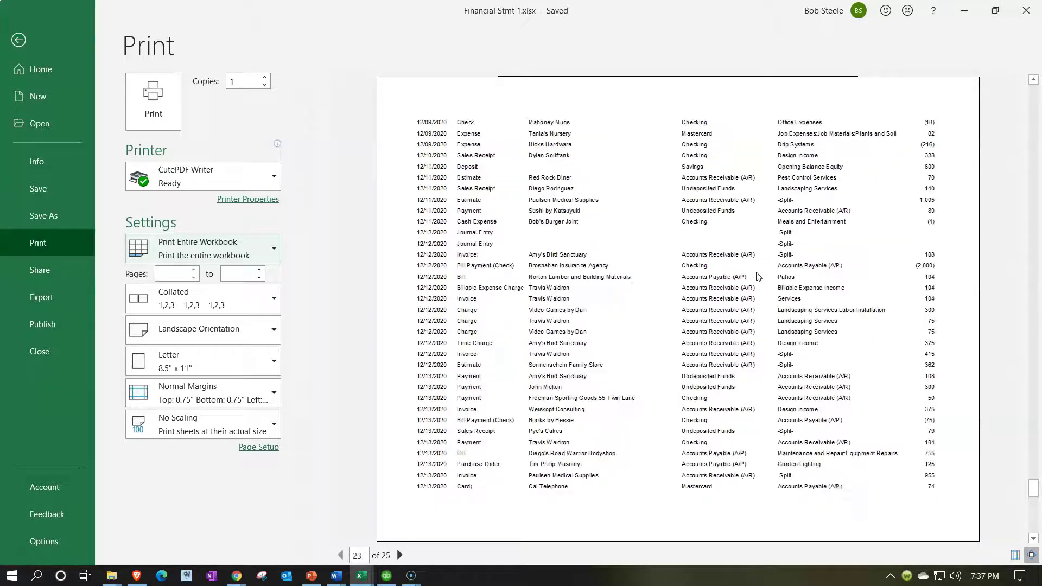
{"action": "scroll", "coordinate": [758, 277], "scroll_direction": "up", "scroll_amount": 1}
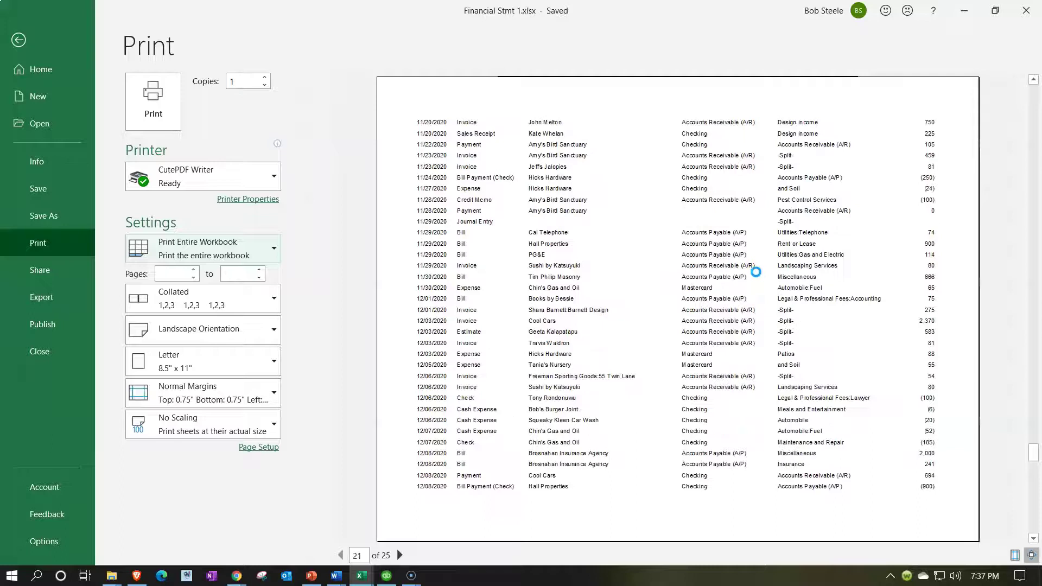
{"action": "scroll", "coordinate": [758, 276], "scroll_direction": "up", "scroll_amount": 1}
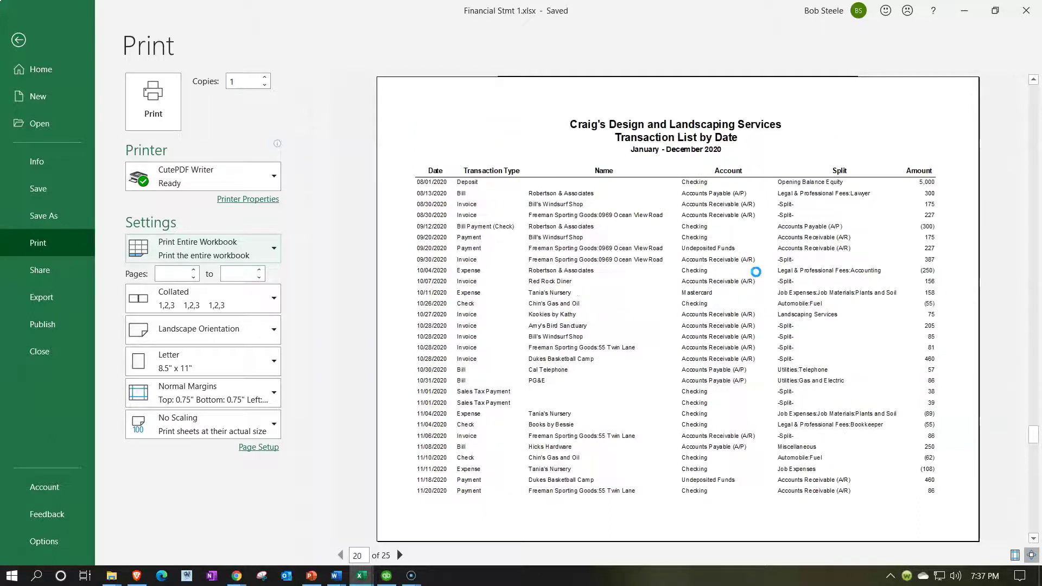
{"action": "scroll", "coordinate": [756, 272], "scroll_direction": "up", "scroll_amount": 1}
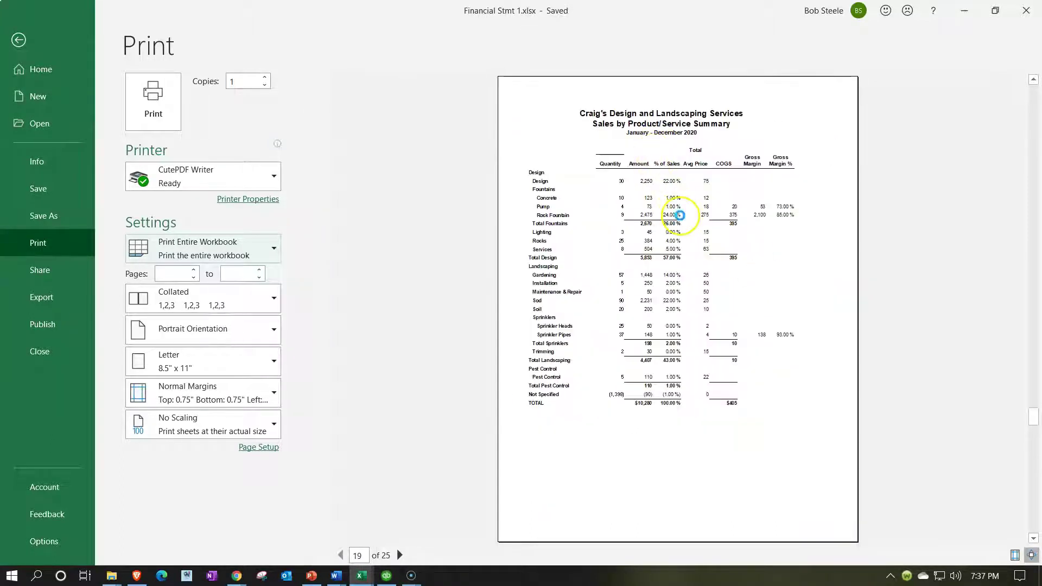
{"action": "scroll", "coordinate": [680, 216], "scroll_direction": "up", "scroll_amount": 1}
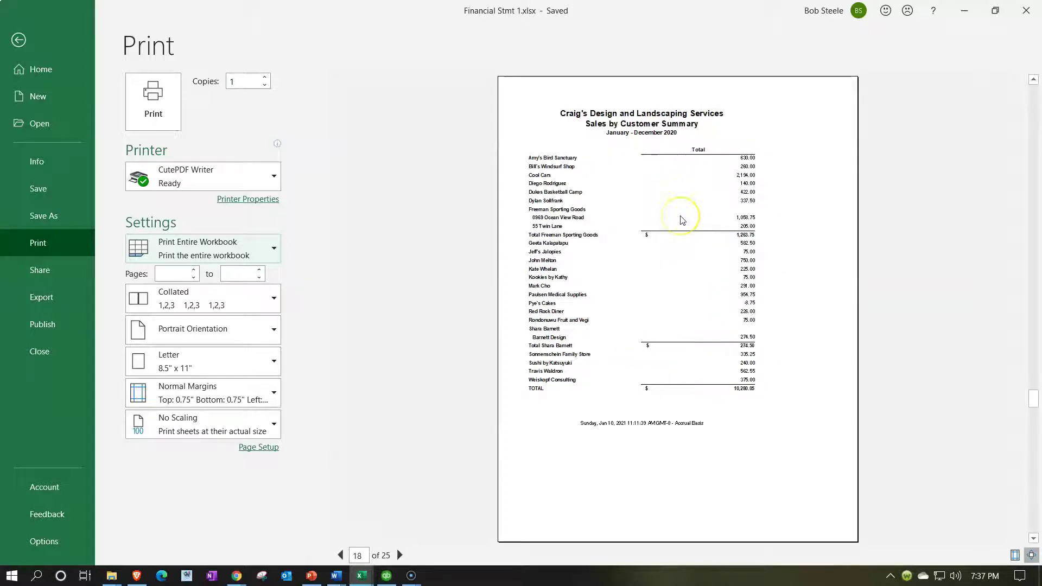
{"action": "scroll", "coordinate": [681, 217], "scroll_direction": "down", "scroll_amount": 1}
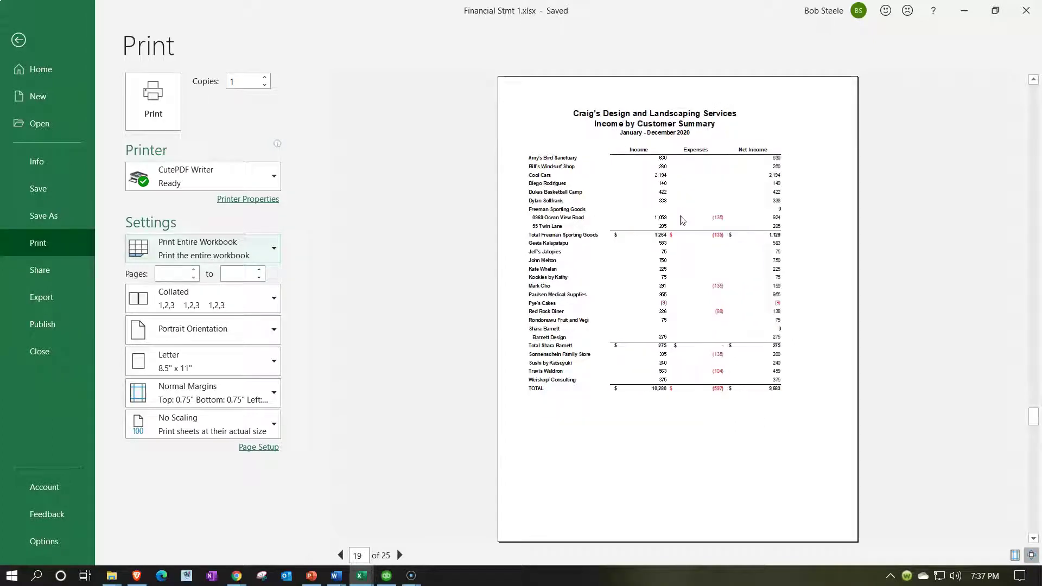
{"action": "scroll", "coordinate": [682, 219], "scroll_direction": "down", "scroll_amount": 1}
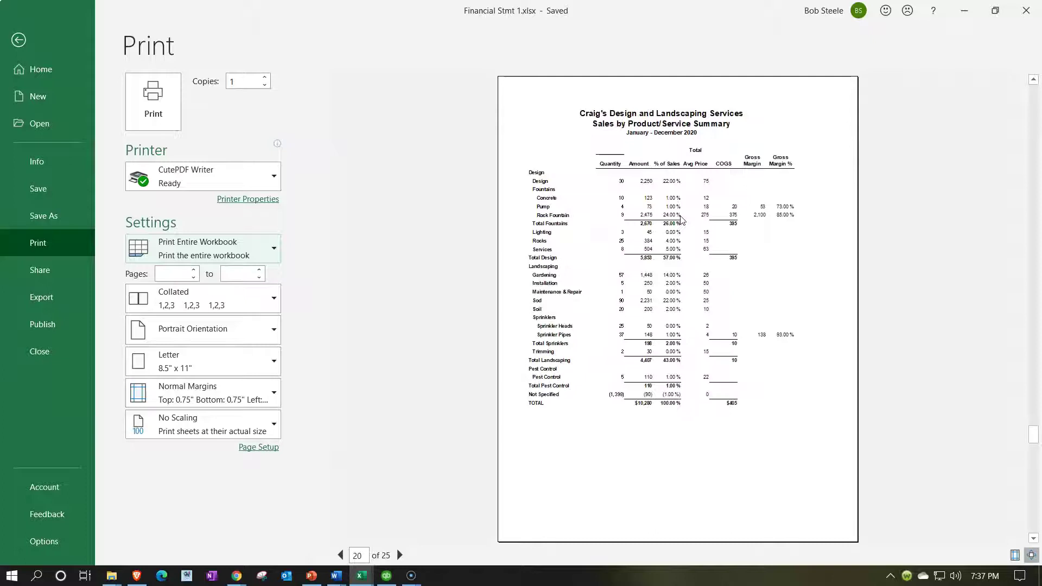
{"action": "scroll", "coordinate": [682, 219], "scroll_direction": "down", "scroll_amount": 1}
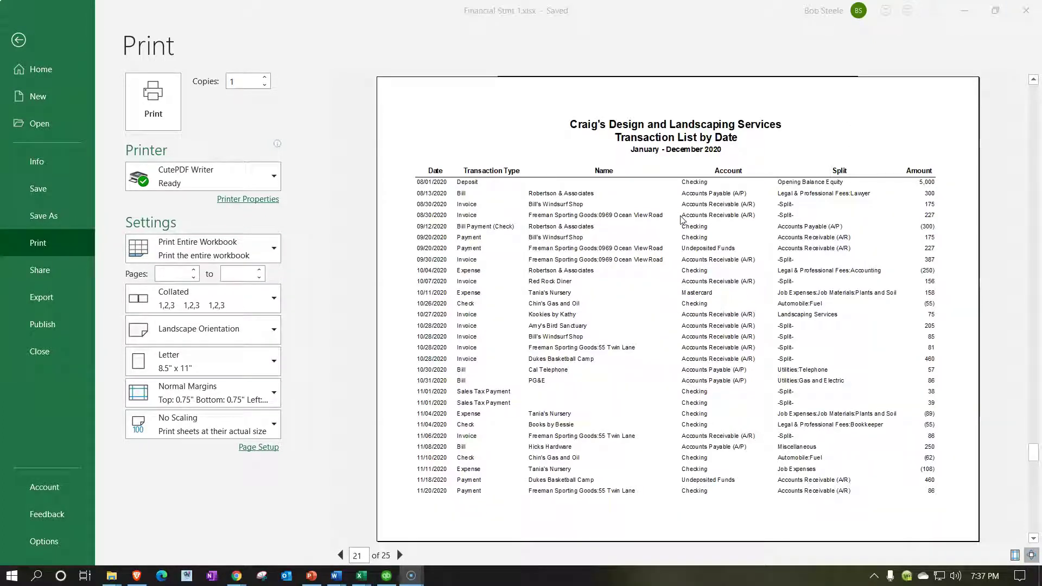
{"action": "scroll", "coordinate": [683, 219], "scroll_direction": "down", "scroll_amount": 1}
{"action": "scroll", "coordinate": [682, 220], "scroll_direction": "down", "scroll_amount": 1}
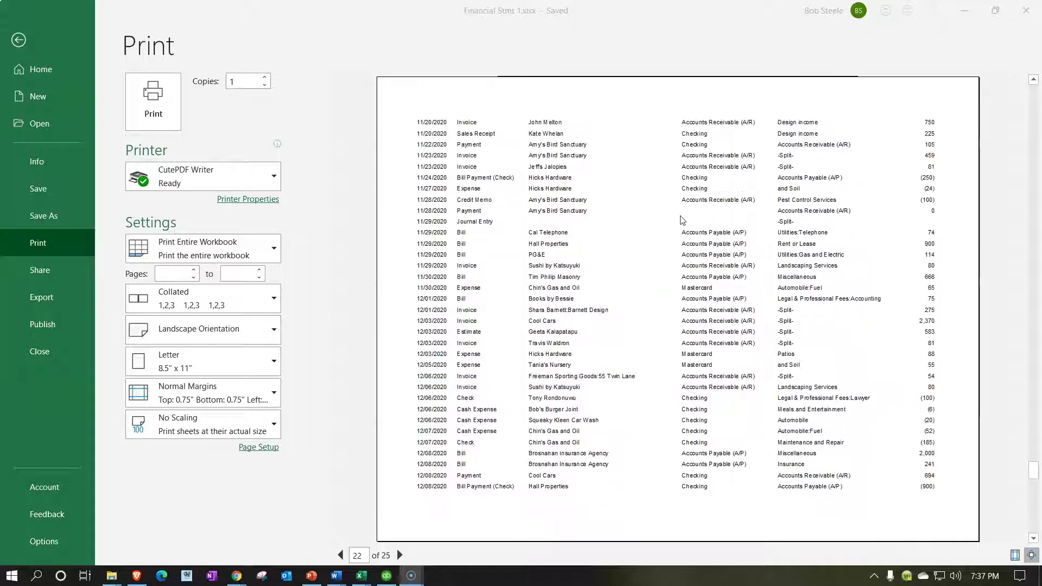
{"action": "scroll", "coordinate": [683, 219], "scroll_direction": "down", "scroll_amount": 1}
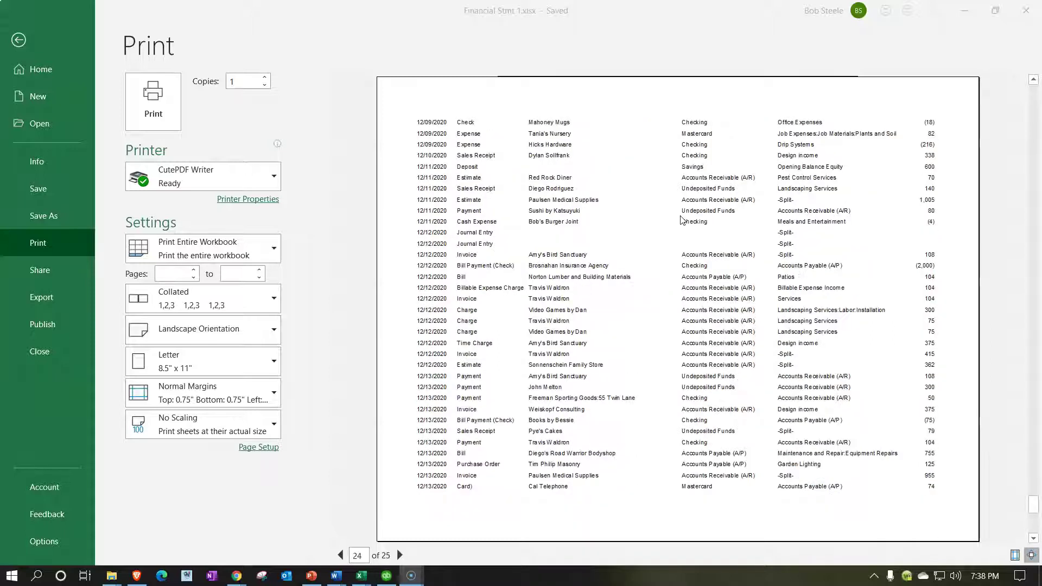
Print the workbook through CutePDF Writer, overwriting Financial Stmt.pdf in Part One Navigation.
{"action": "scroll", "coordinate": [682, 219], "scroll_direction": "down", "scroll_amount": 1}
{"action": "left_click", "coordinate": [697, 235]}
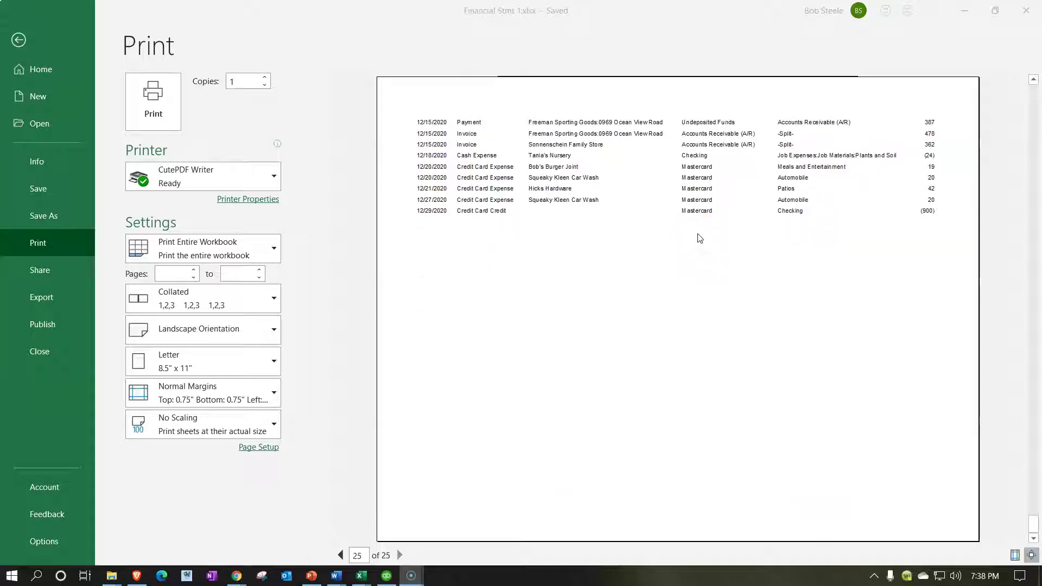
{"action": "left_click", "coordinate": [166, 113]}
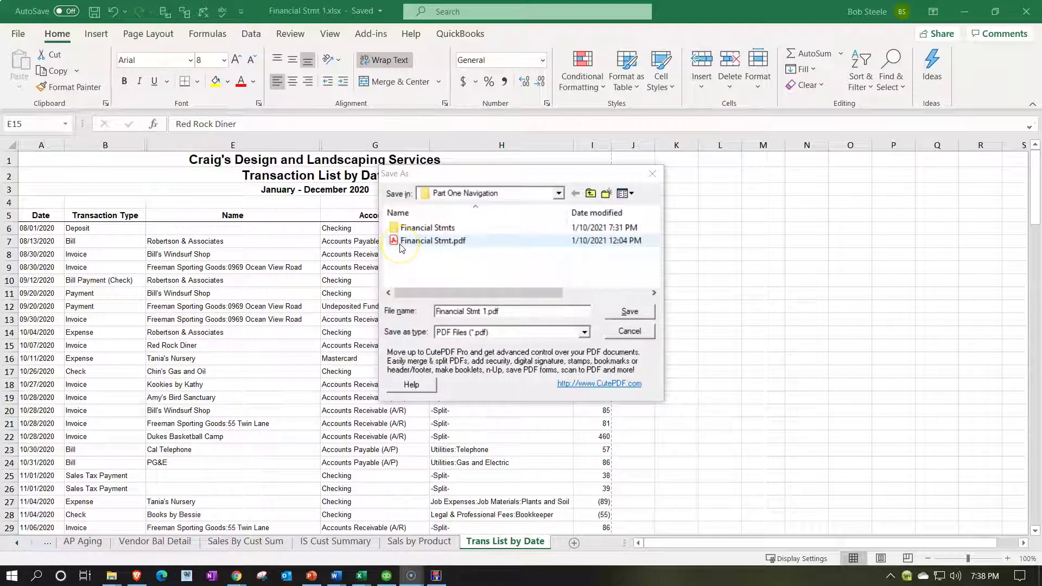
{"action": "double_click", "coordinate": [402, 241]}
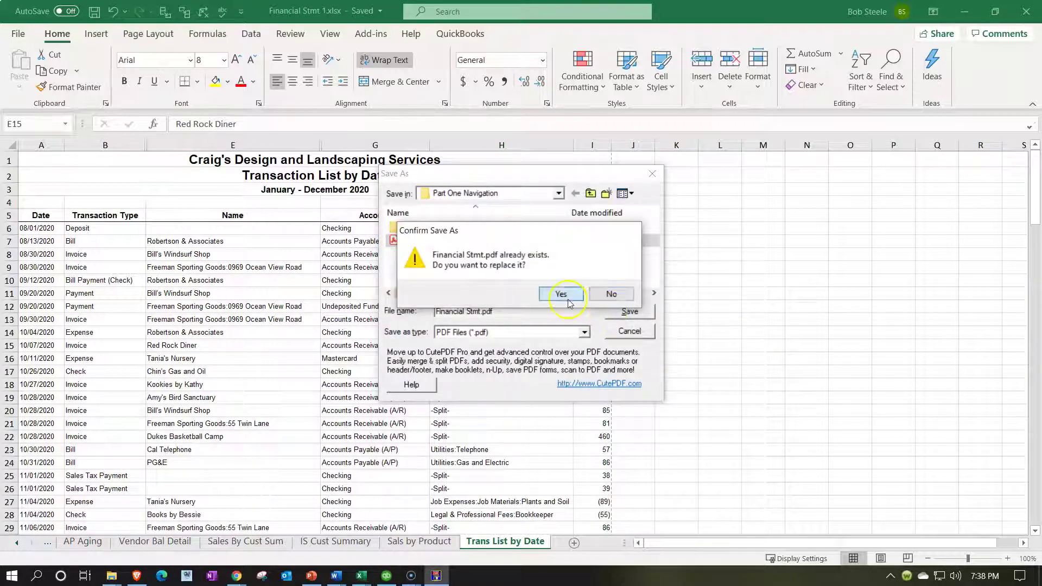
{"action": "left_click", "coordinate": [561, 295]}
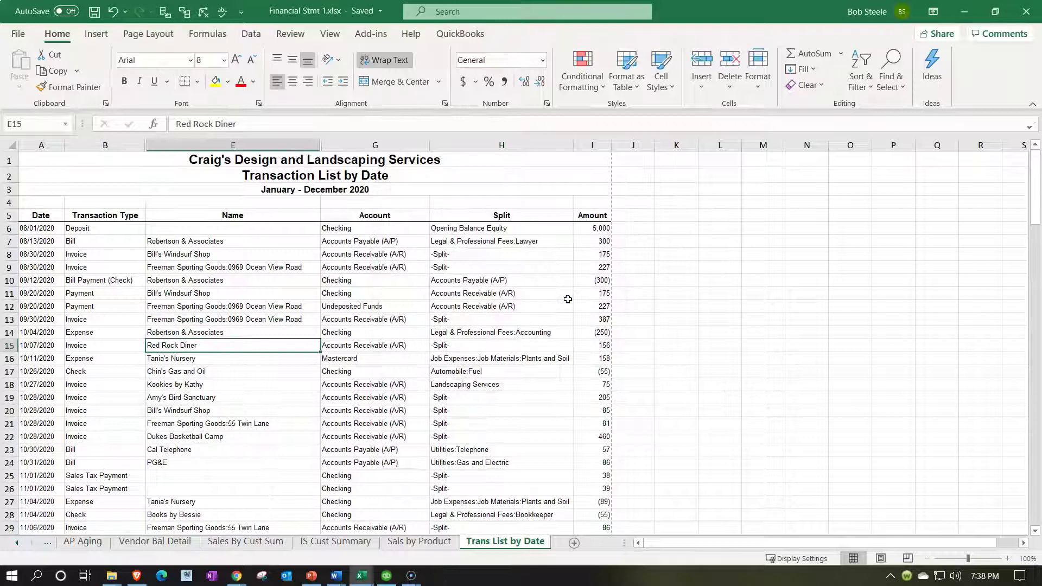
Minimize Excel and Chrome, then open the new 76.6 KB Financial Stmt.pdf from File Explorer.
{"action": "left_click", "coordinate": [964, 12]}
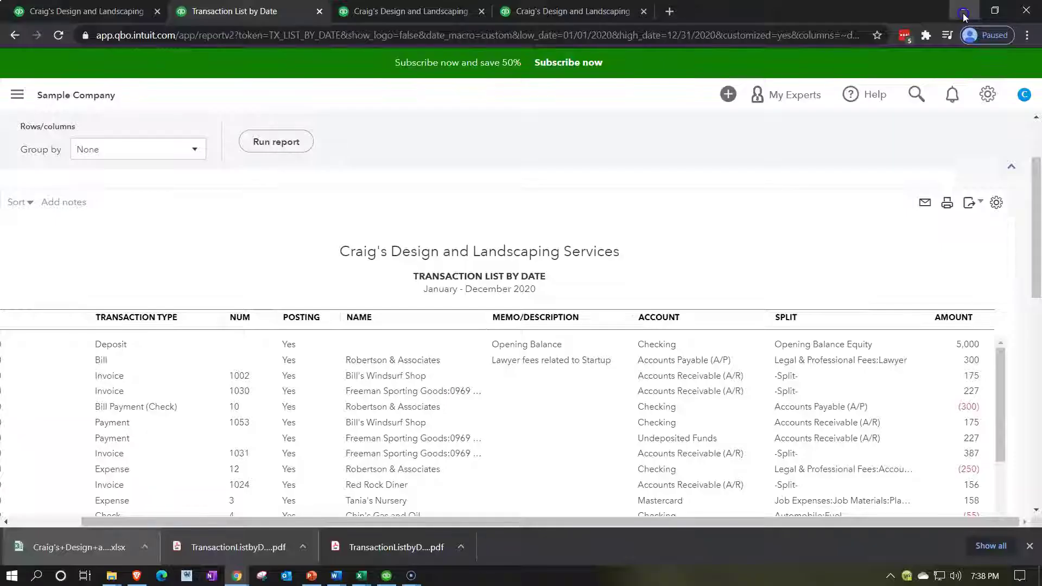
{"action": "left_click", "coordinate": [965, 12]}
{"action": "left_click", "coordinate": [908, 191]}
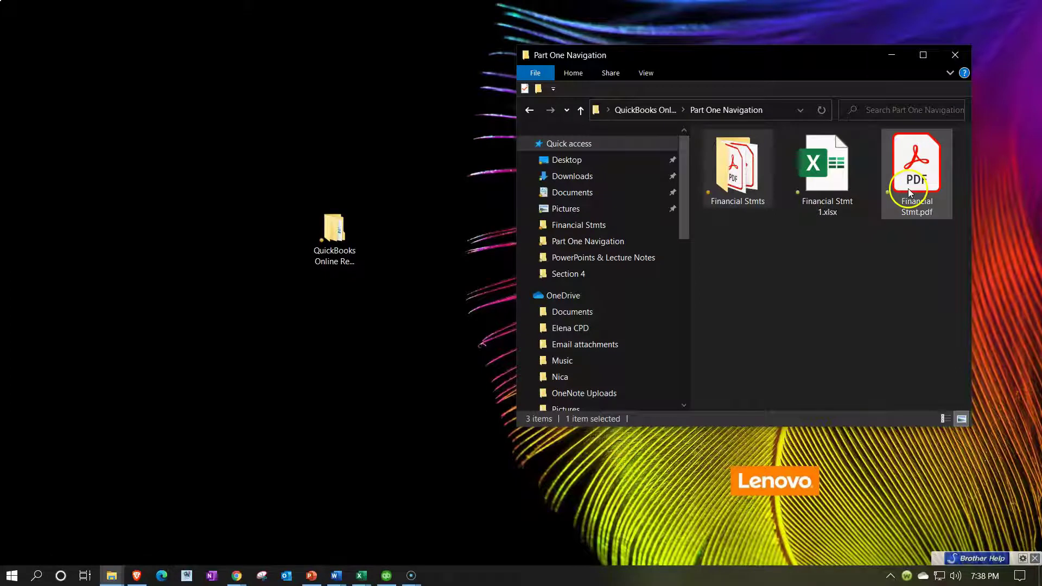
{"action": "double_click", "coordinate": [910, 191]}
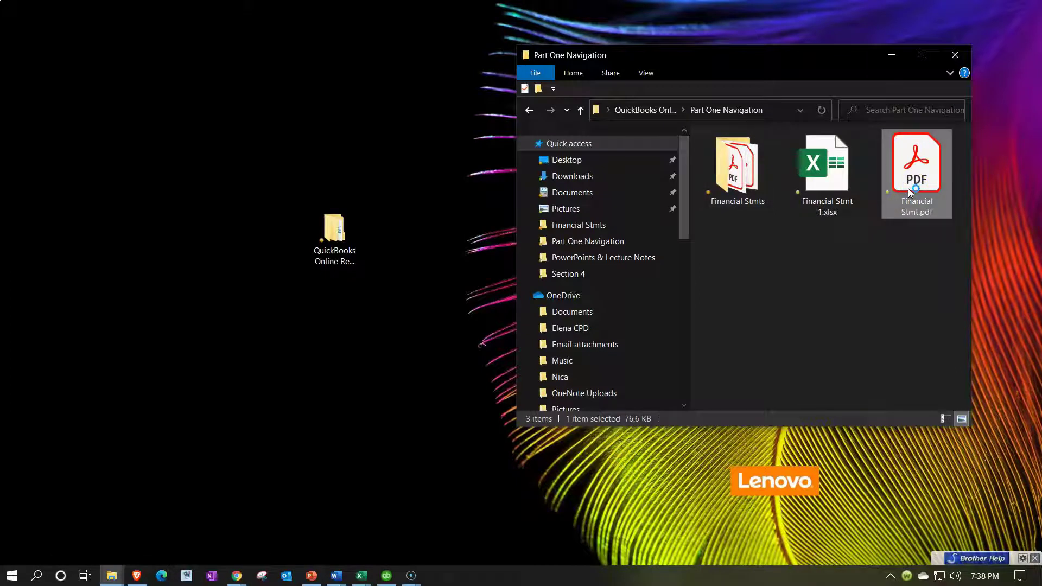
{"action": "left_click", "coordinate": [918, 188]}
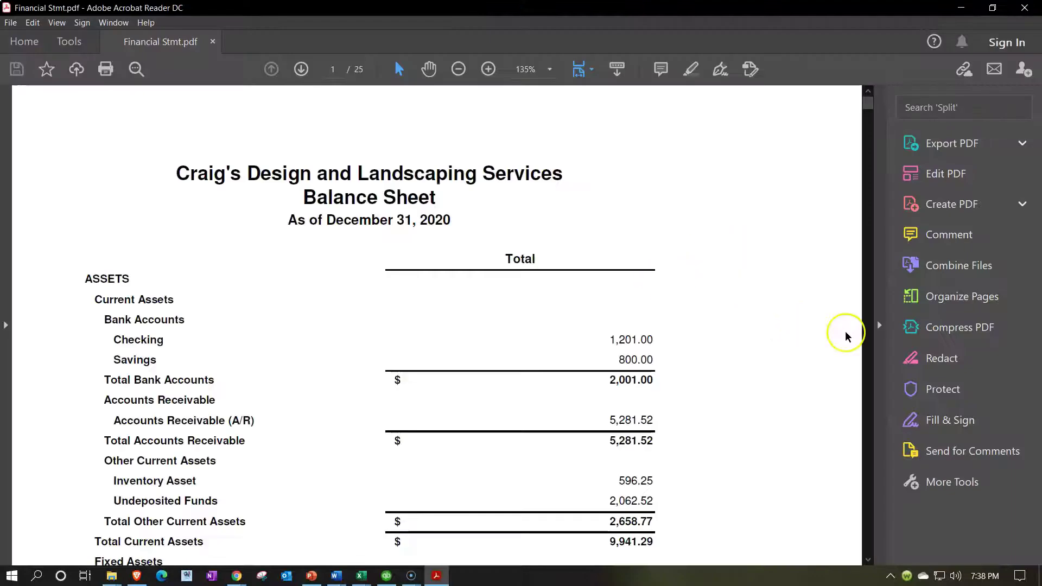
Collapse the Tools pane and scroll through Financial Stmt.pdf to page 25 of 25.
{"action": "left_click", "coordinate": [876, 327]}
{"action": "scroll", "coordinate": [791, 323], "scroll_direction": "down", "scroll_amount": 15}
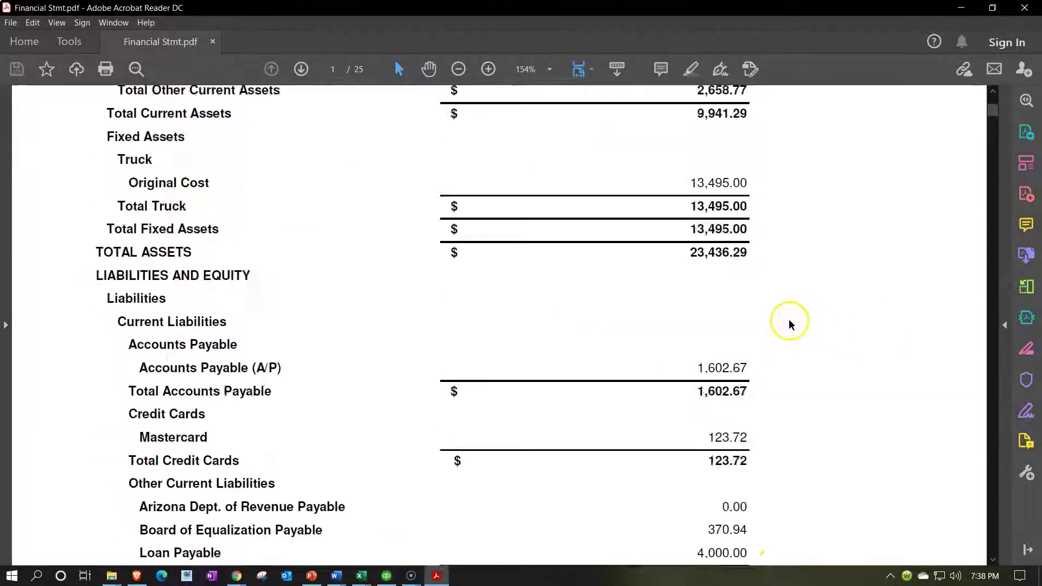
{"action": "scroll", "coordinate": [775, 355], "scroll_direction": "down", "scroll_amount": 20}
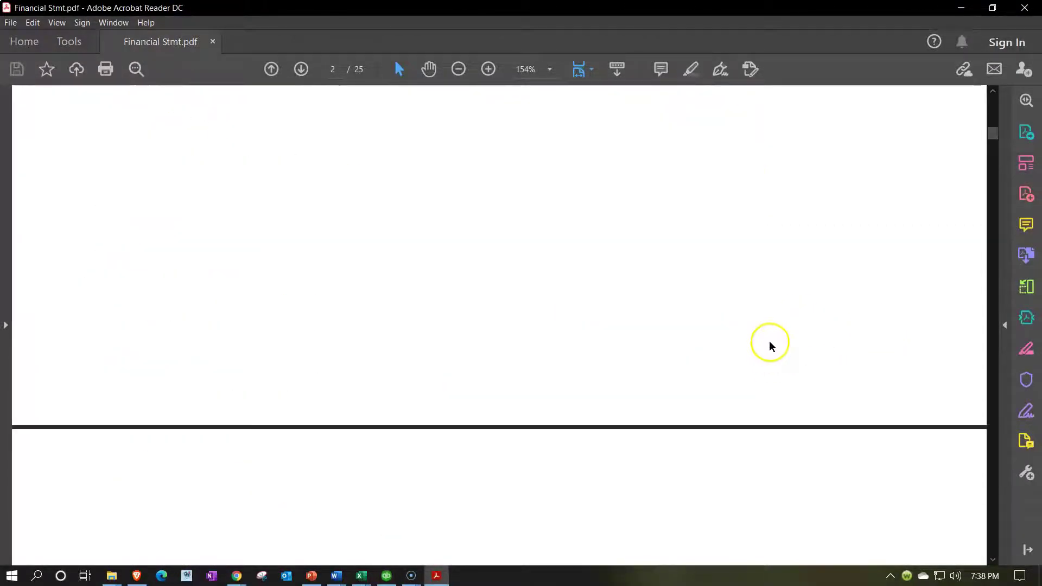
{"action": "scroll", "coordinate": [771, 340], "scroll_direction": "down", "scroll_amount": 20}
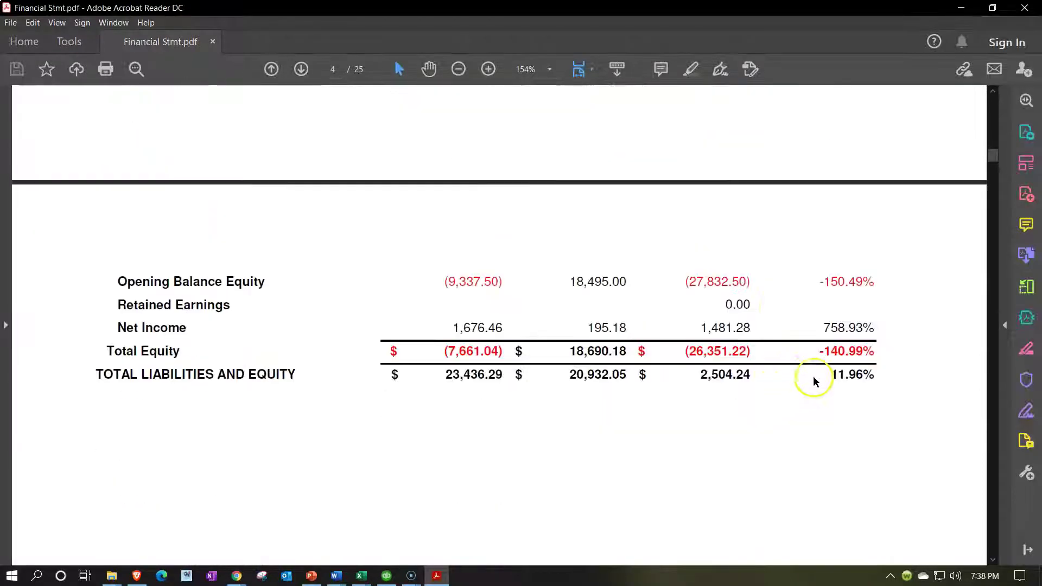
{"action": "left_click_drag", "start_coordinate": [991, 161], "coordinate": [995, 503]}
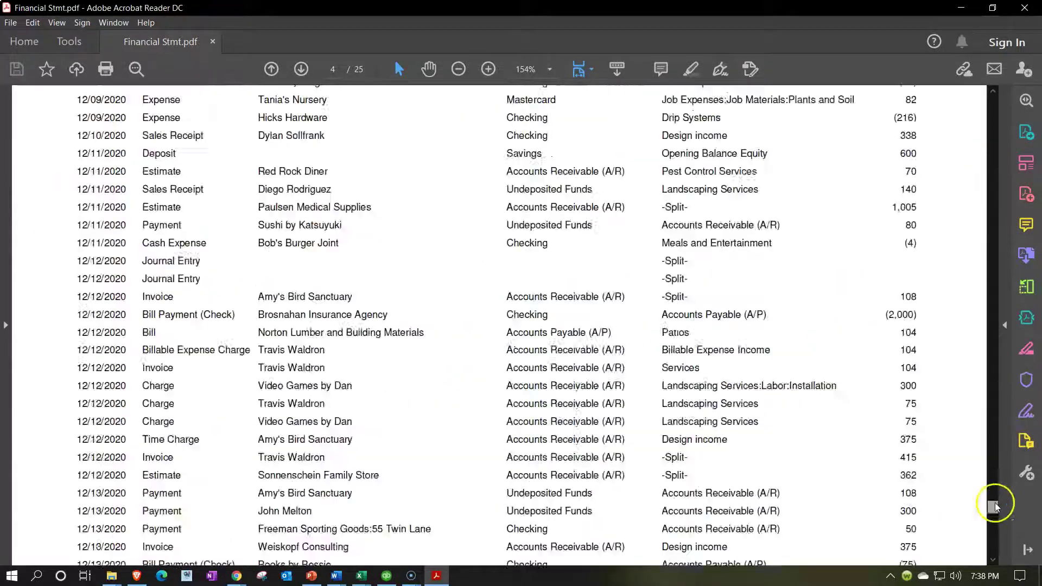
{"action": "scroll", "coordinate": [673, 349], "scroll_direction": "up", "scroll_amount": 20}
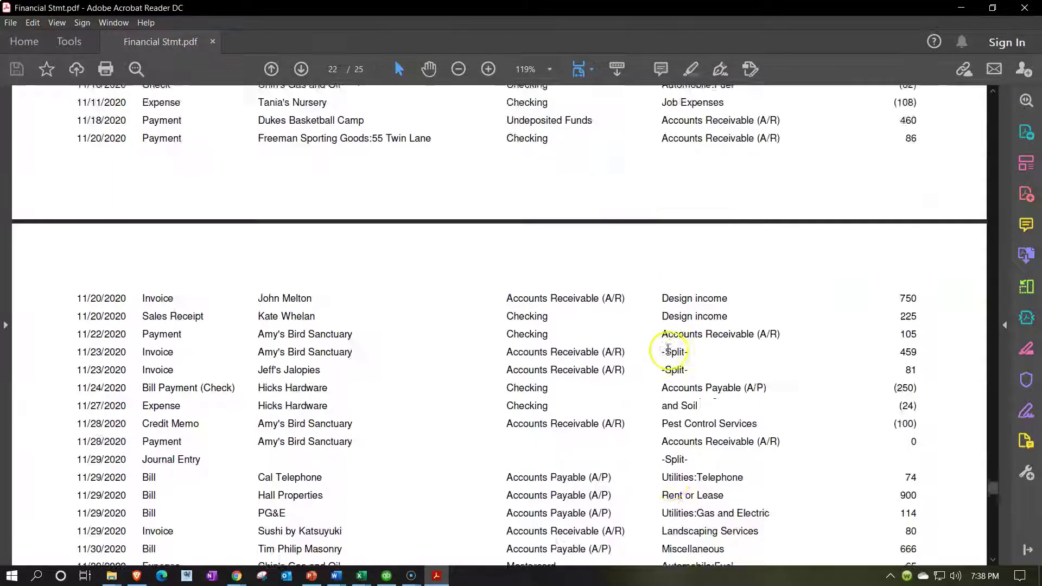
{"action": "scroll", "coordinate": [668, 349], "scroll_direction": "up", "scroll_amount": 20}
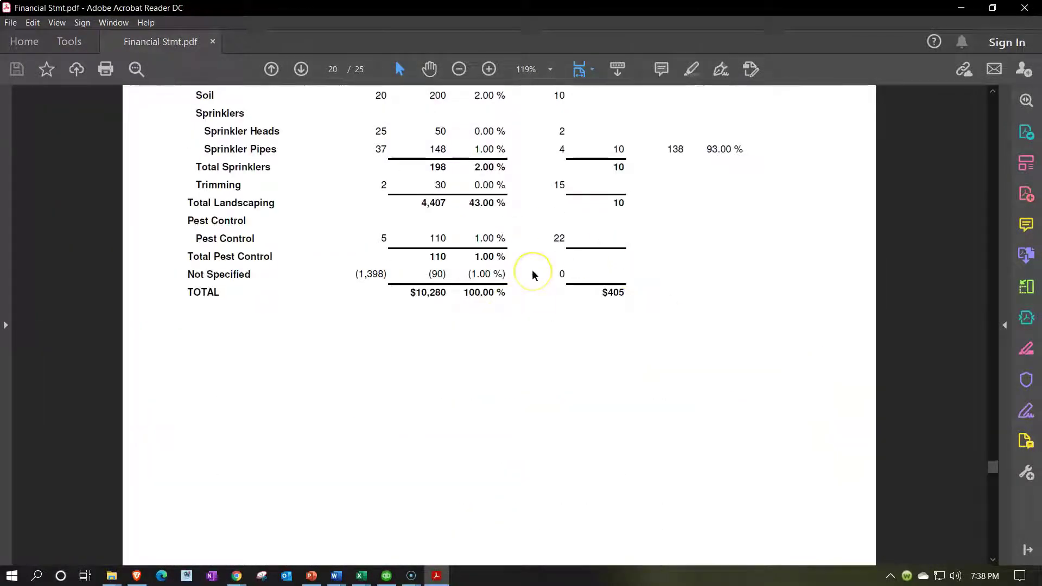
{"action": "scroll", "coordinate": [532, 274], "scroll_direction": "down", "scroll_amount": 10}
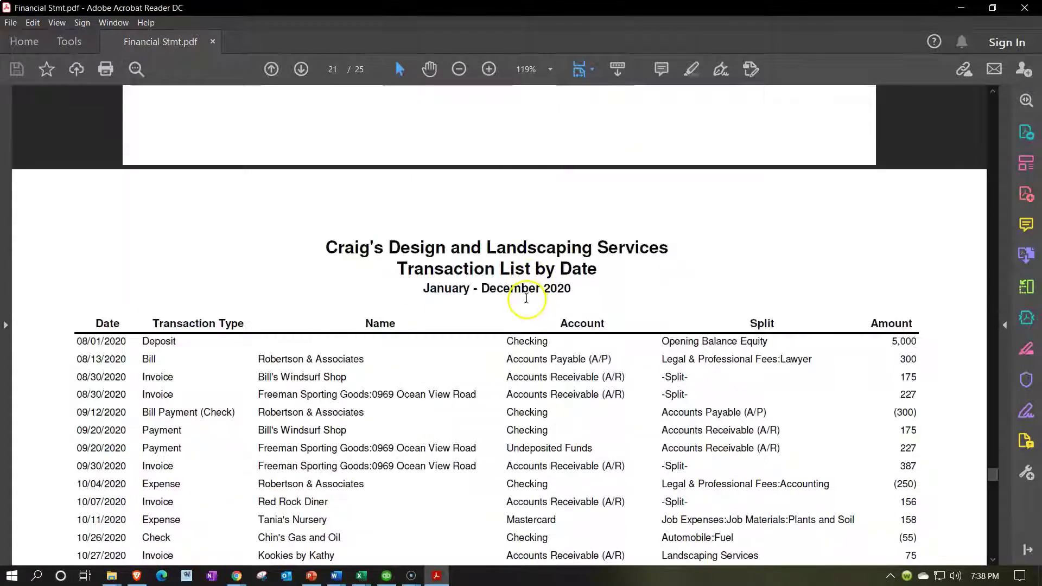
{"action": "scroll", "coordinate": [37, 336], "scroll_direction": "down", "scroll_amount": 10}
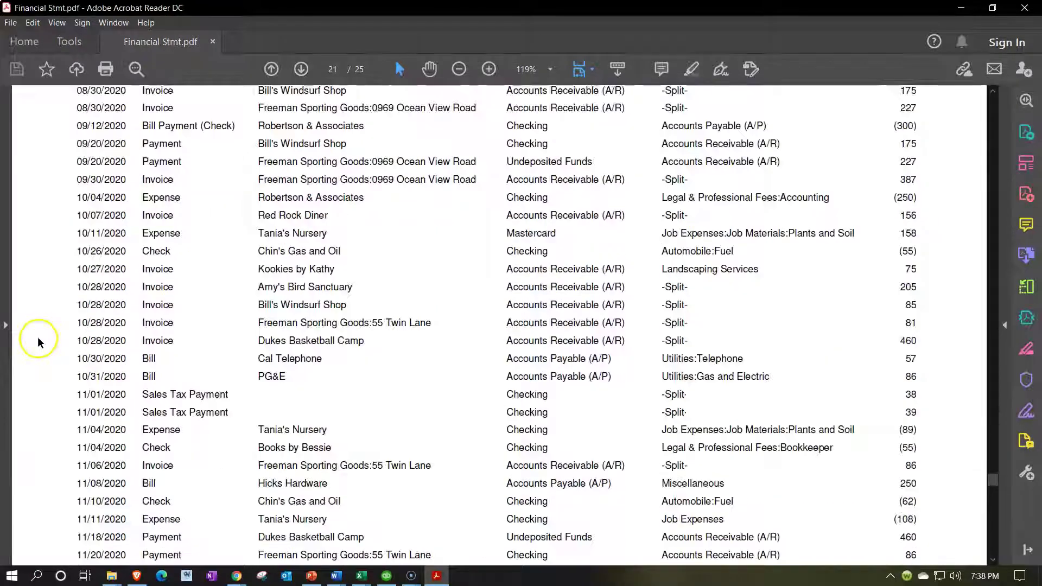
{"action": "scroll", "coordinate": [38, 337], "scroll_direction": "down", "scroll_amount": 12}
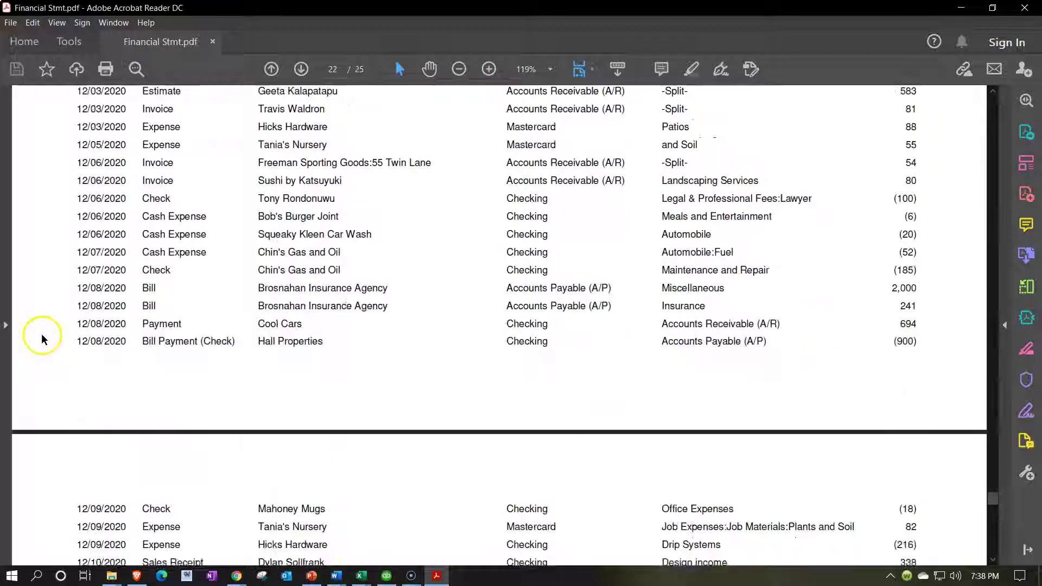
{"action": "scroll", "coordinate": [46, 337], "scroll_direction": "down", "scroll_amount": 20}
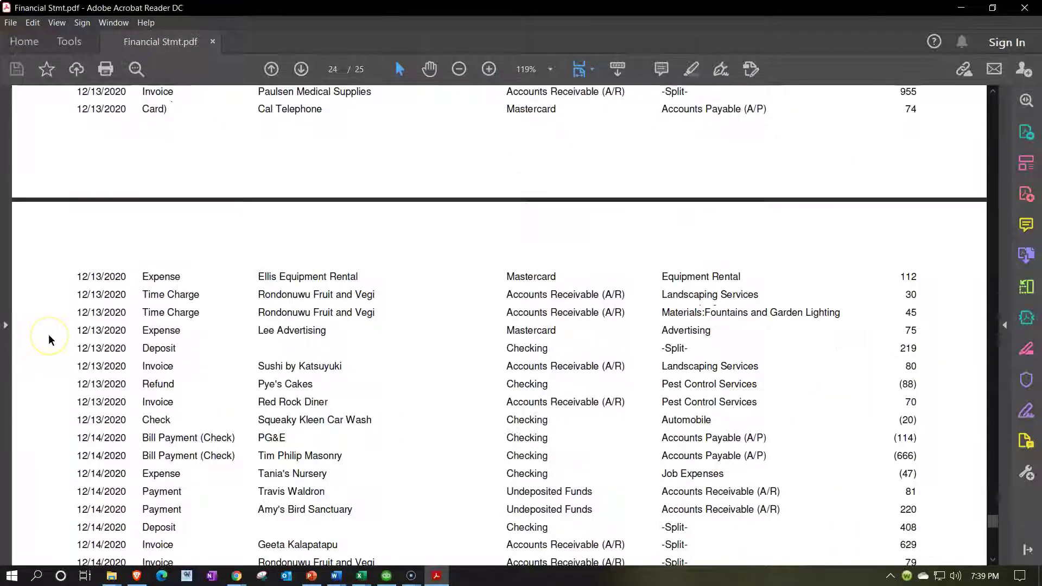
{"action": "scroll", "coordinate": [50, 336], "scroll_direction": "down", "scroll_amount": 10}
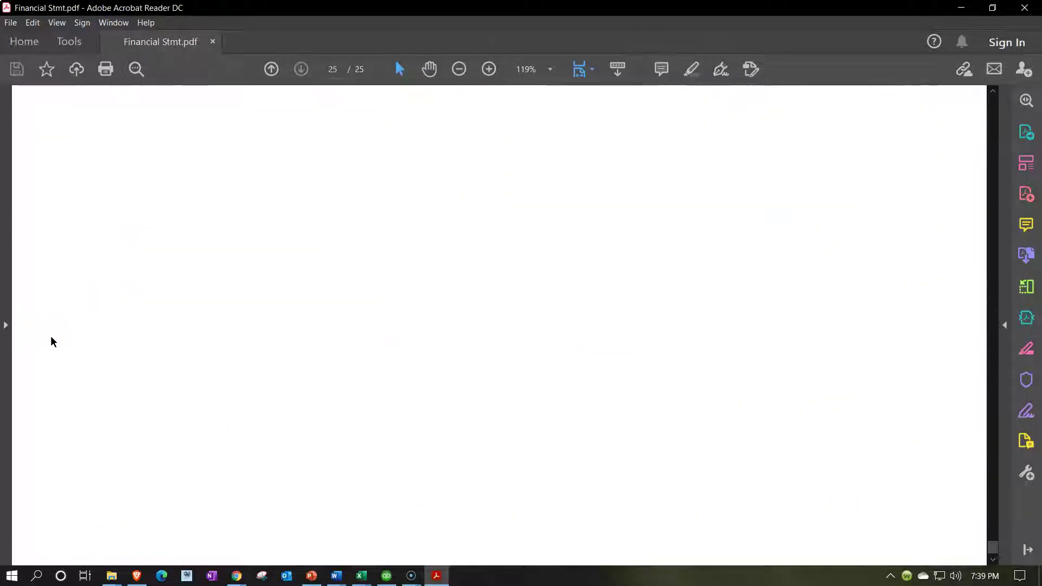